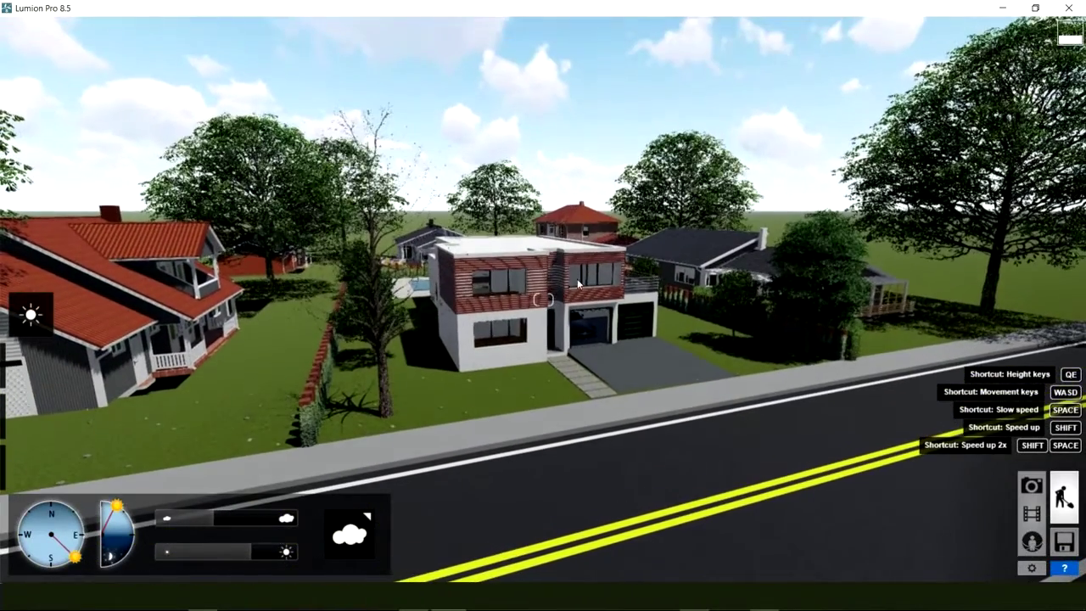
Orbit and zoom the street overview to bring the house and road into view
right_drag(543, 300, 544, 298)
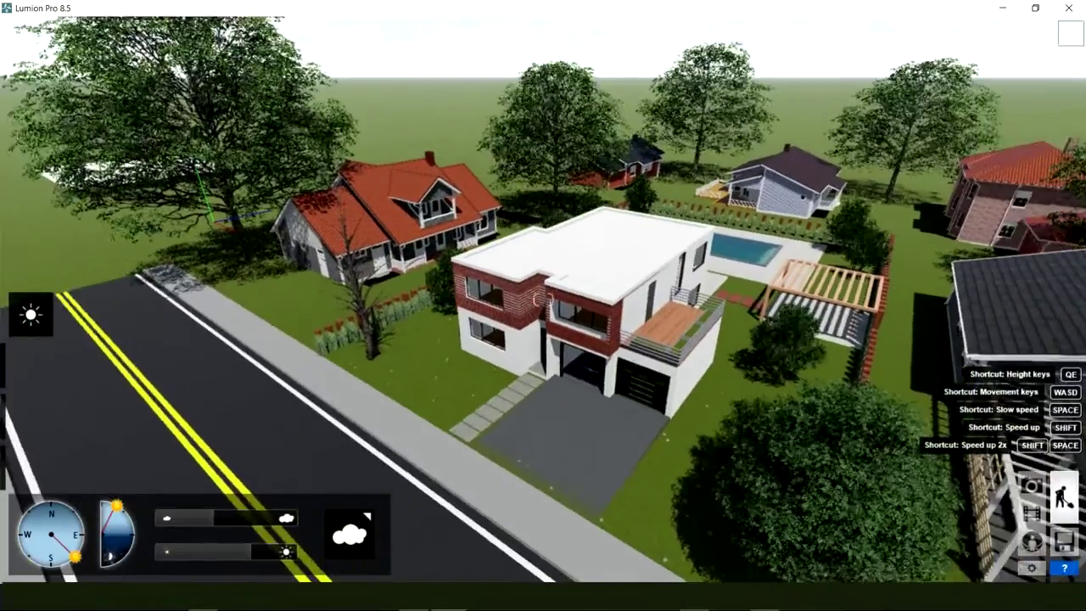
scroll(543, 300, down, 3)
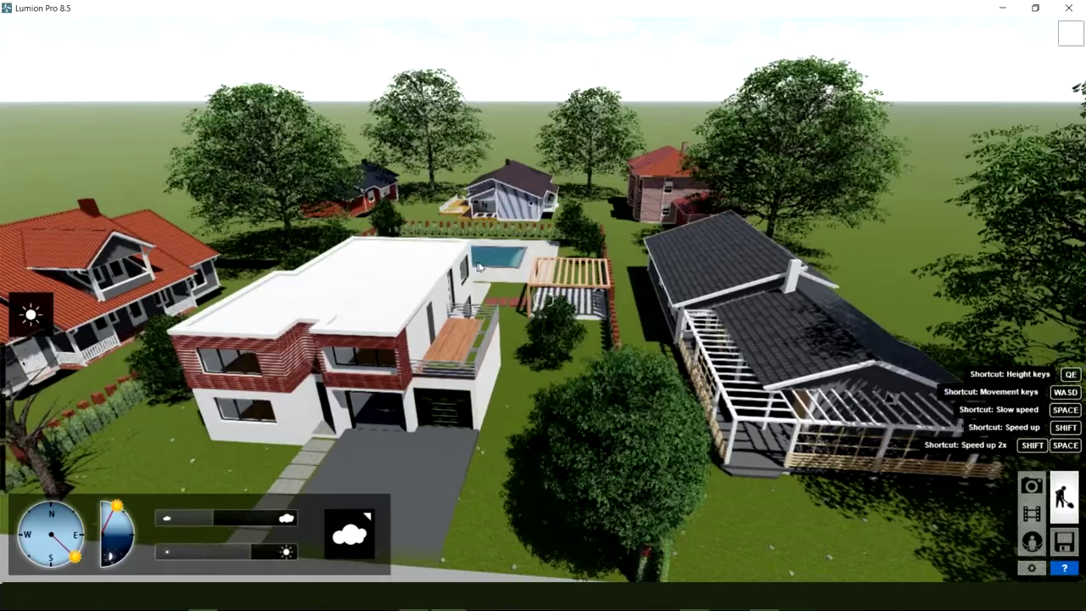
right_drag(479, 267, 484, 258)
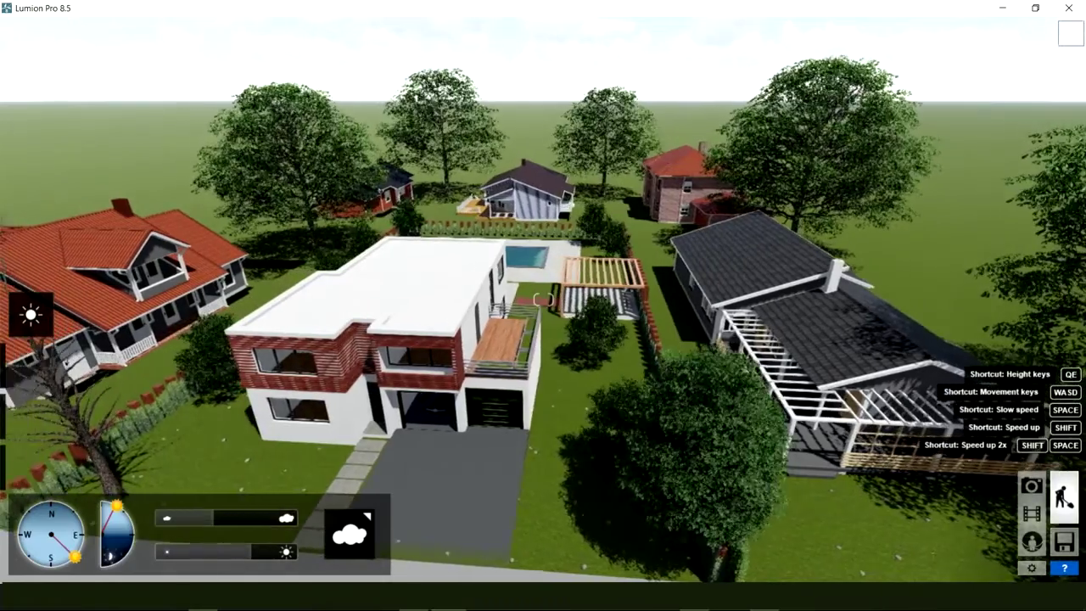
scroll(483, 259, up, 3)
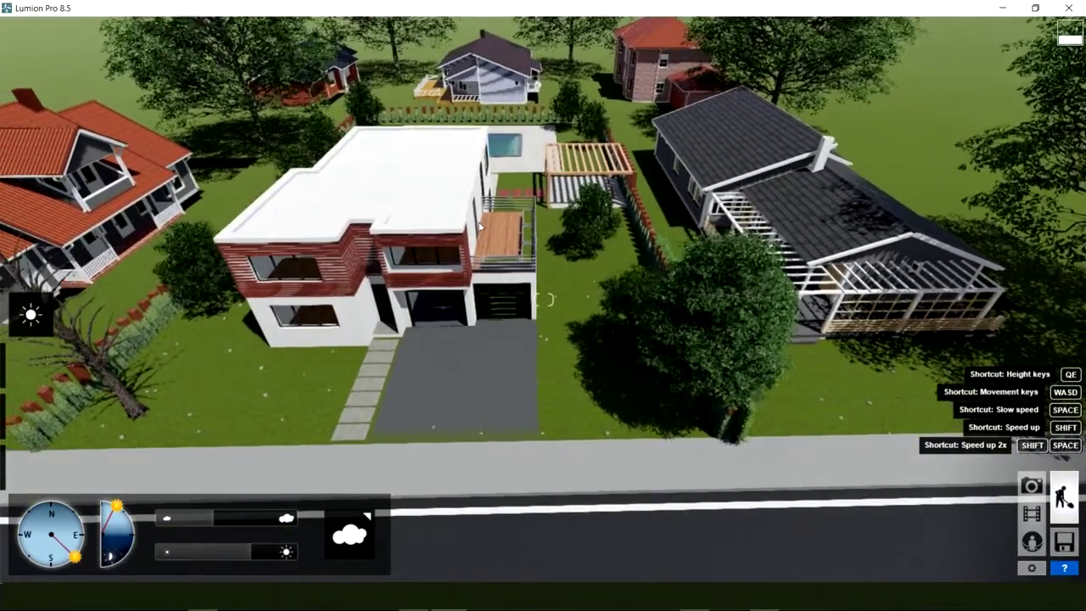
scroll(476, 302, up, 3)
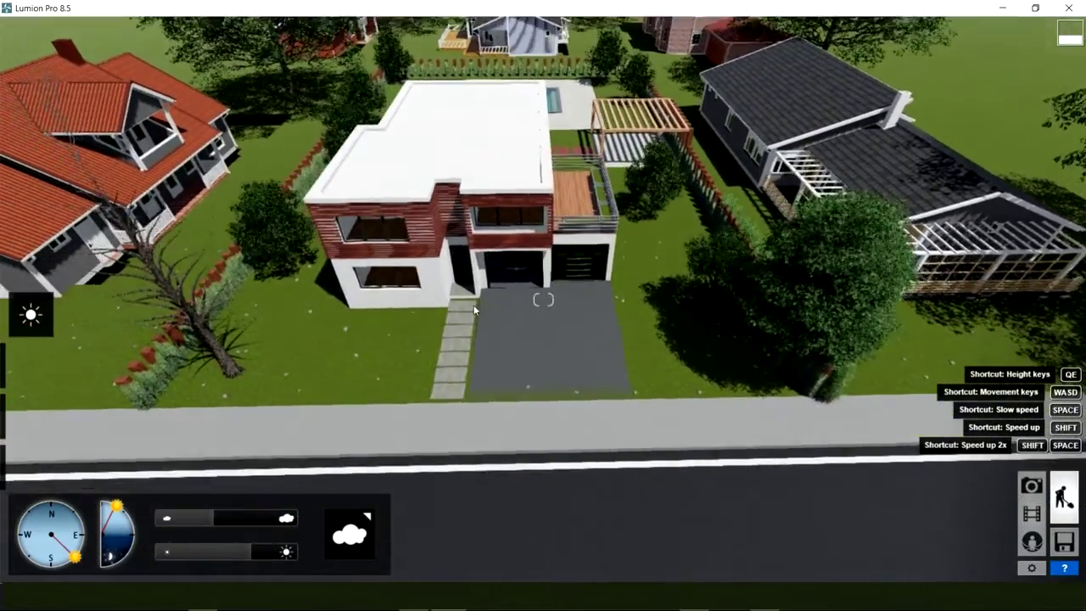
Fly the camera down and forward to a close view of the front lawn, path and driveway
key(a)
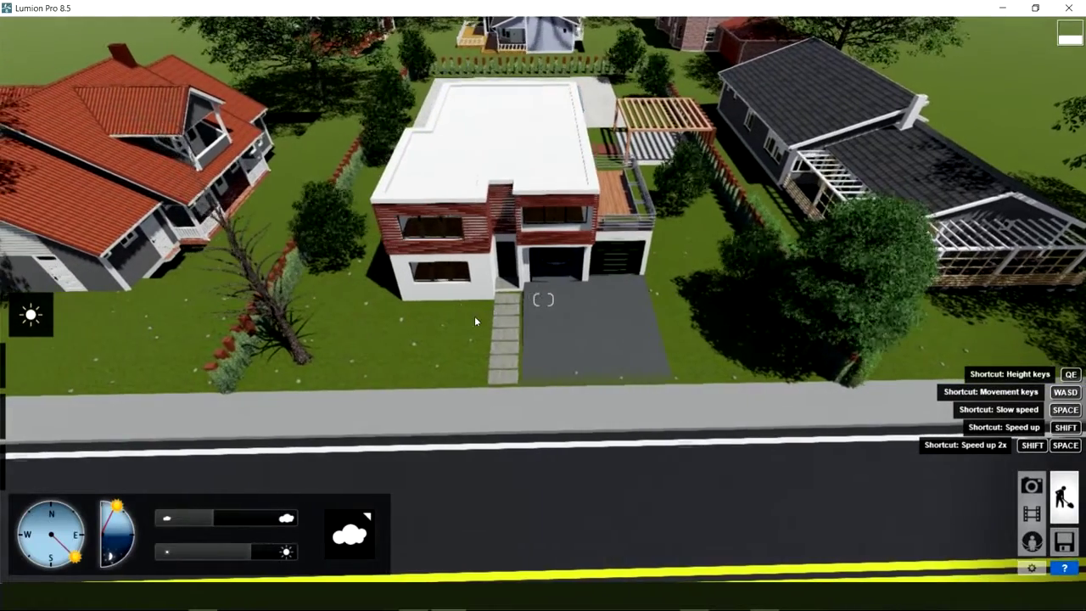
key(e)
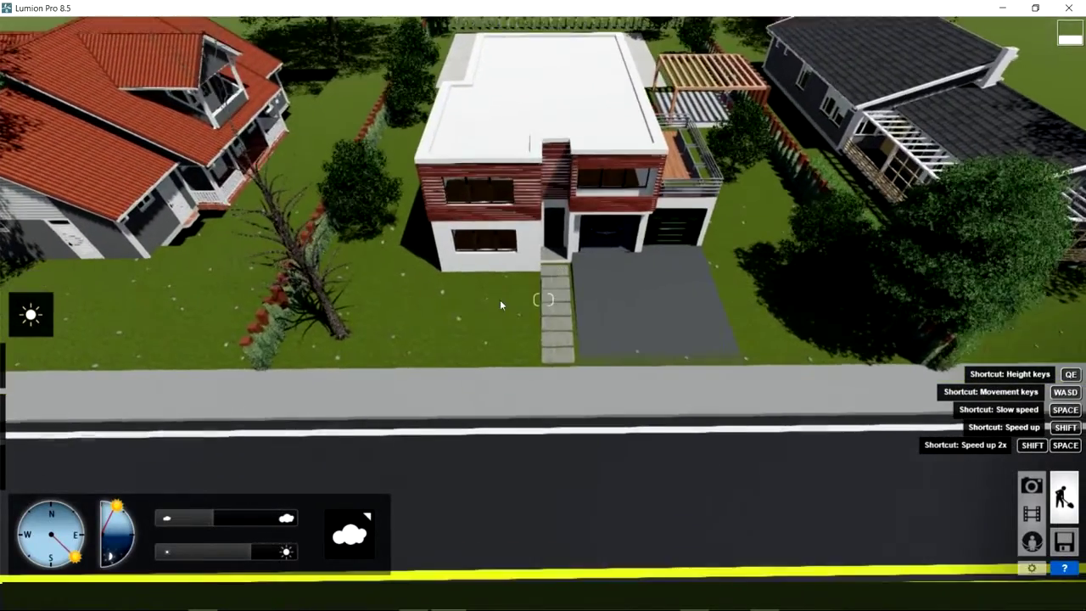
key(w)
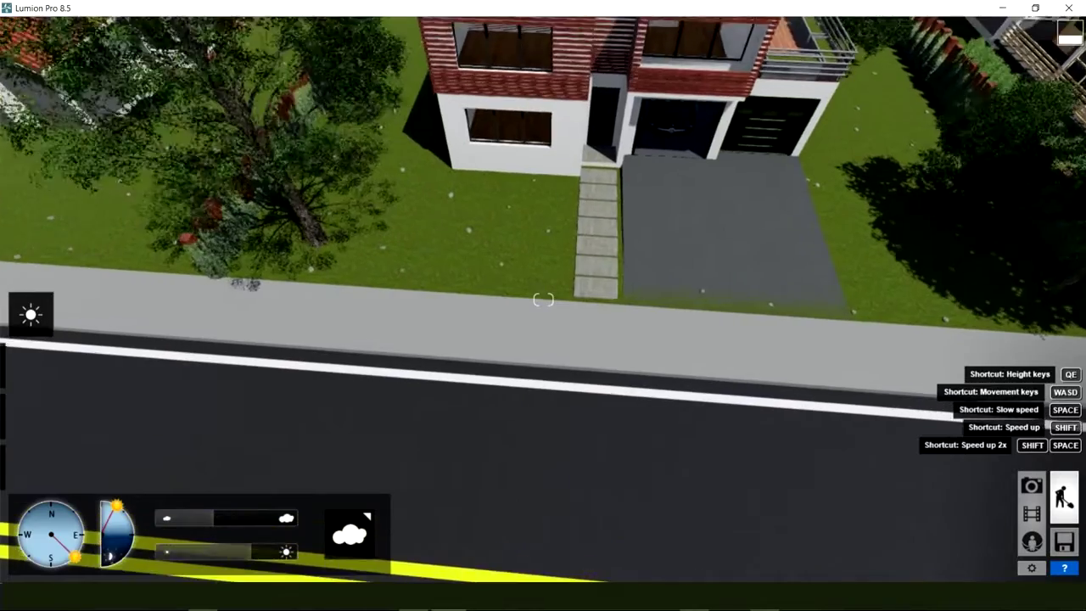
key(w)
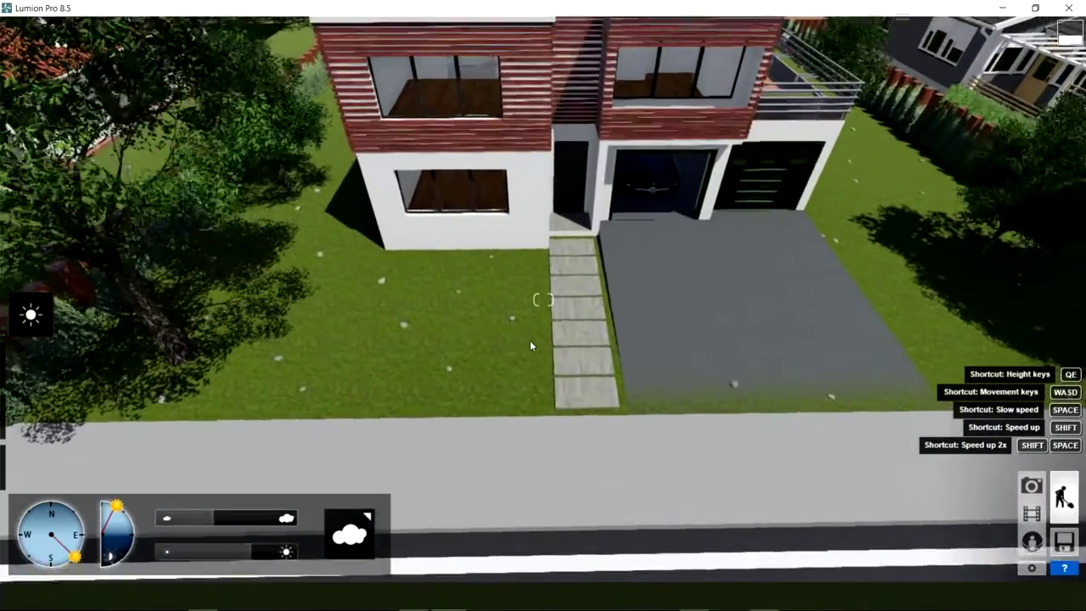
key(w)
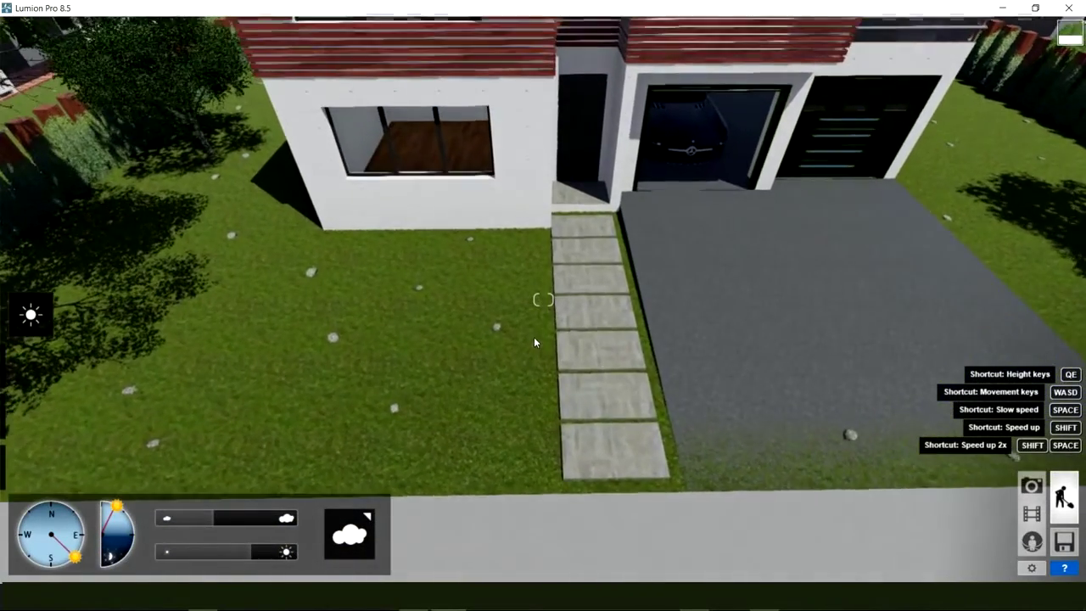
right_drag(543, 300, 543, 254)
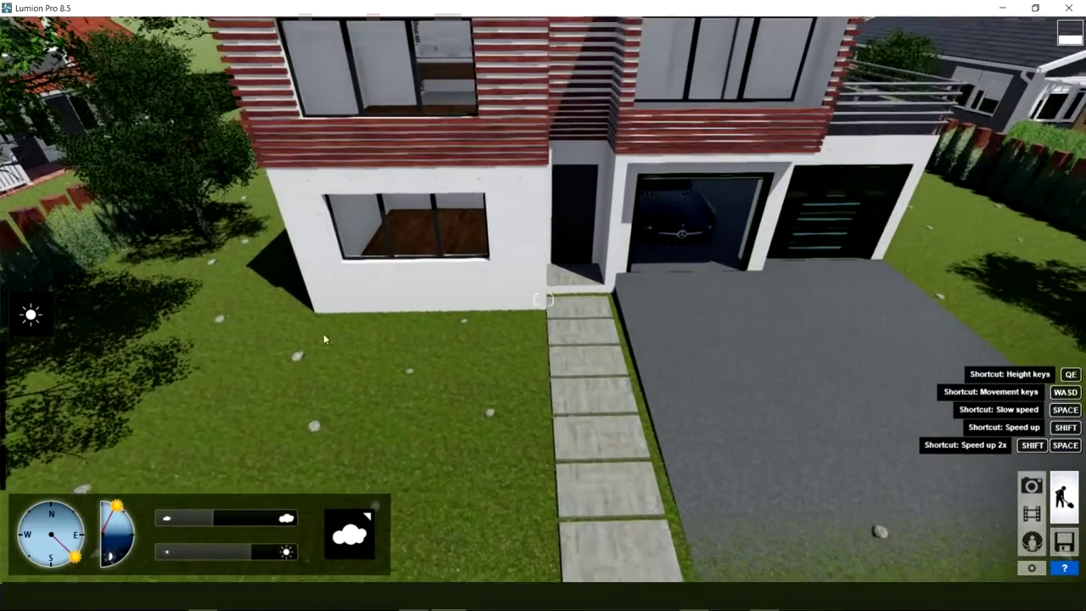
right_drag(544, 300, 181, 335)
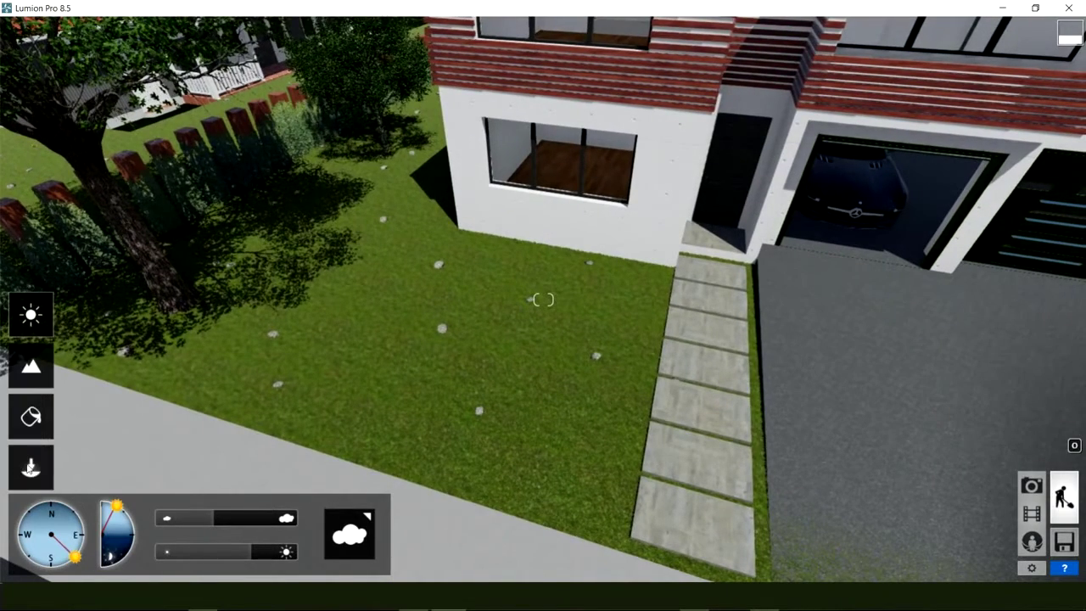
Pick the FalseSpirea_RT_Cluster from page 2 of the Nature Library favourites
click(30, 468)
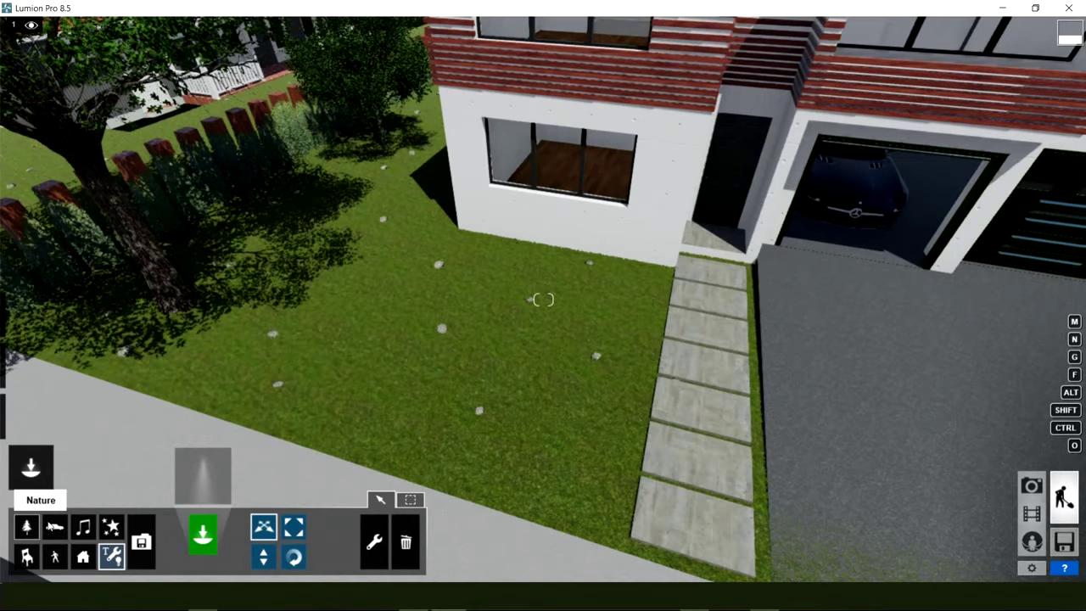
click(51, 526)
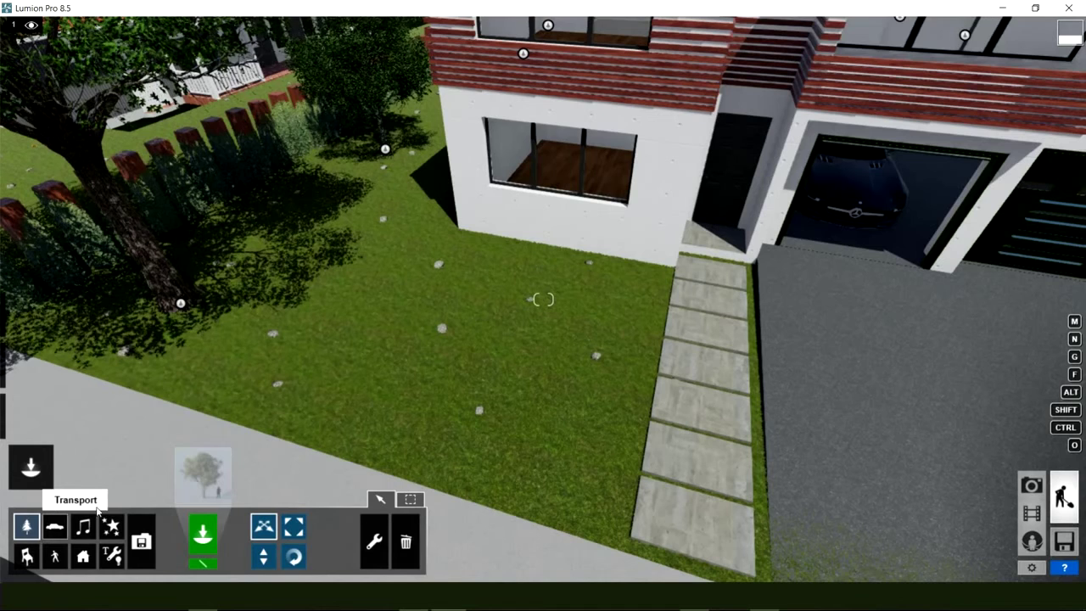
click(210, 480)
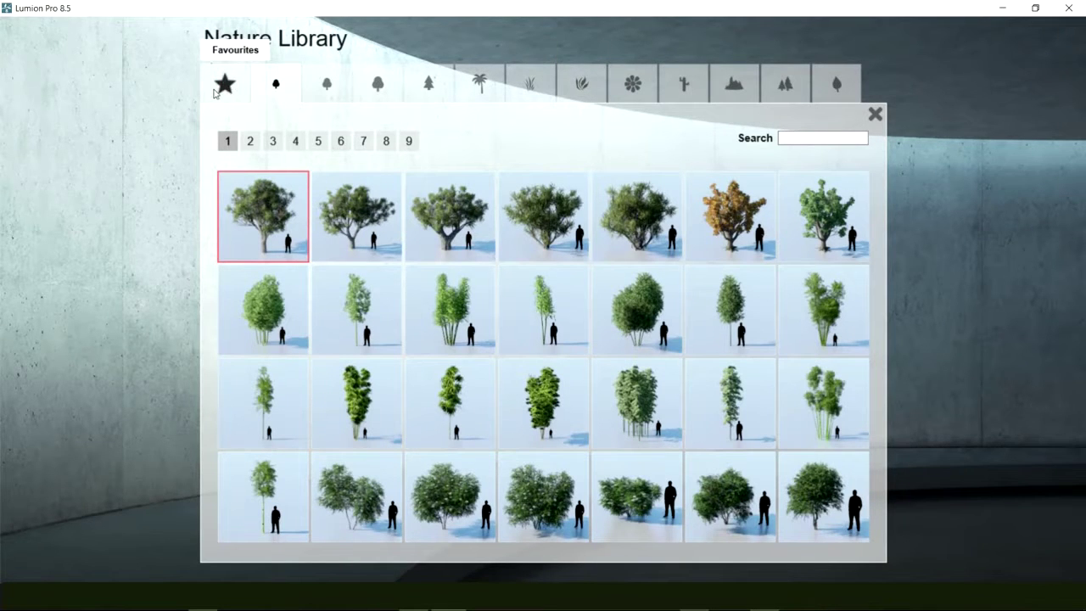
click(217, 89)
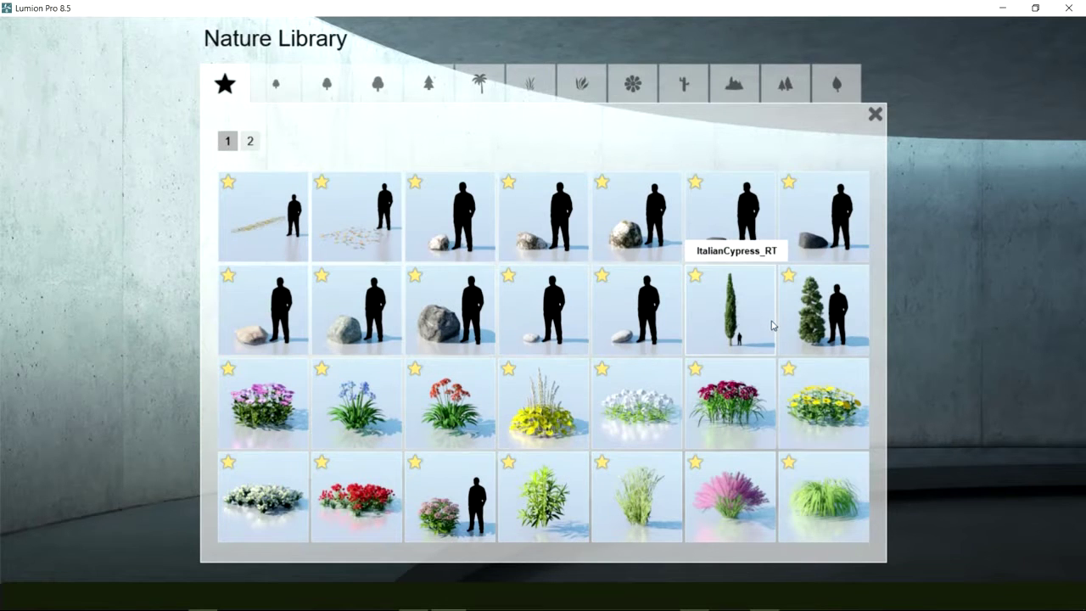
click(250, 142)
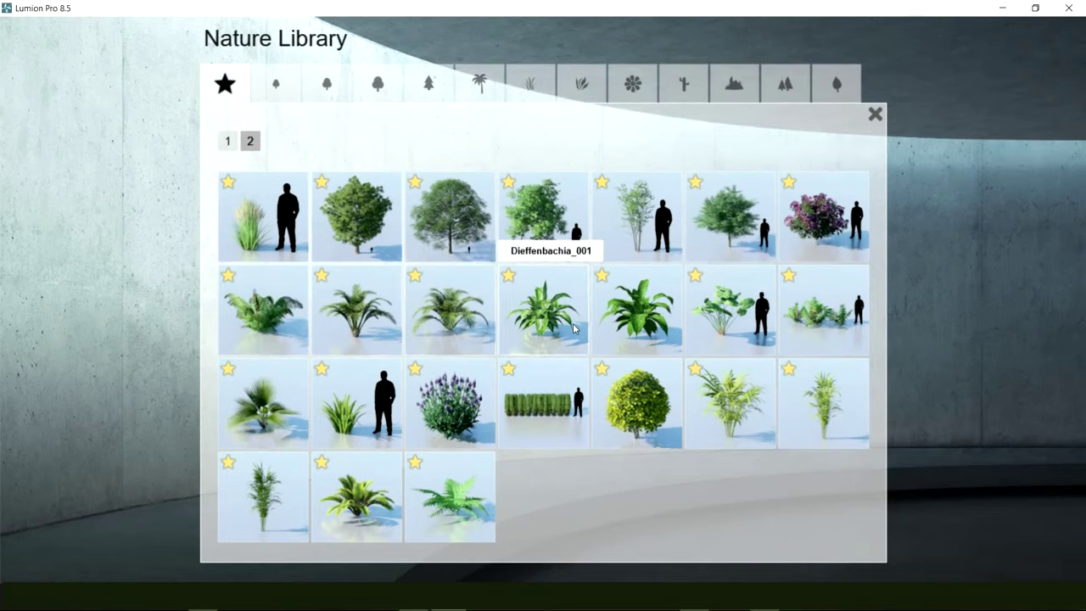
click(823, 322)
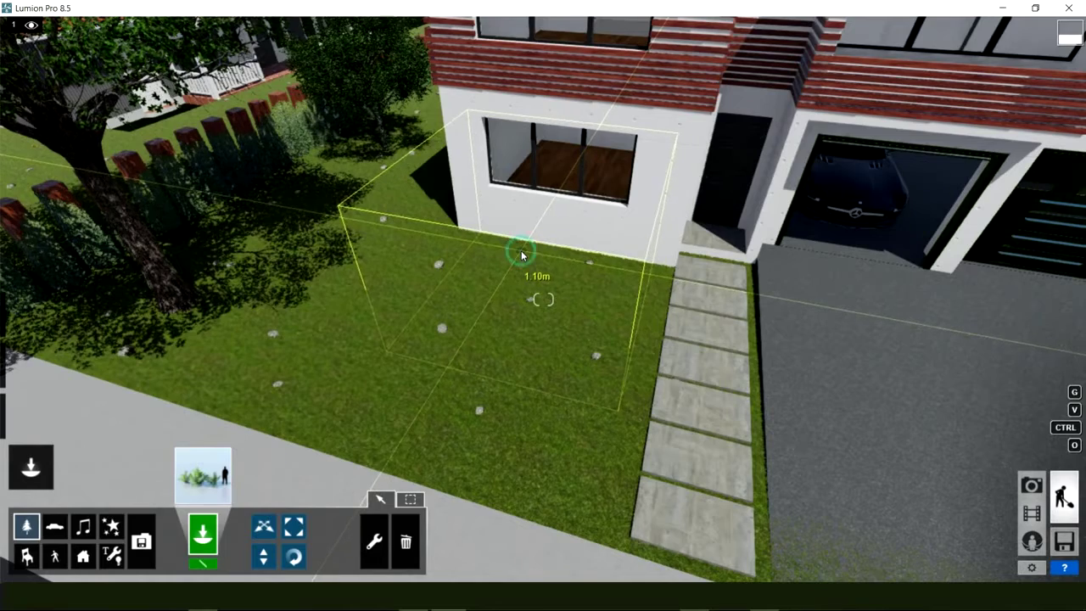
Plant False Spirea under the front window and Flax_Green beside the path, then start moving the cluster
click(522, 255)
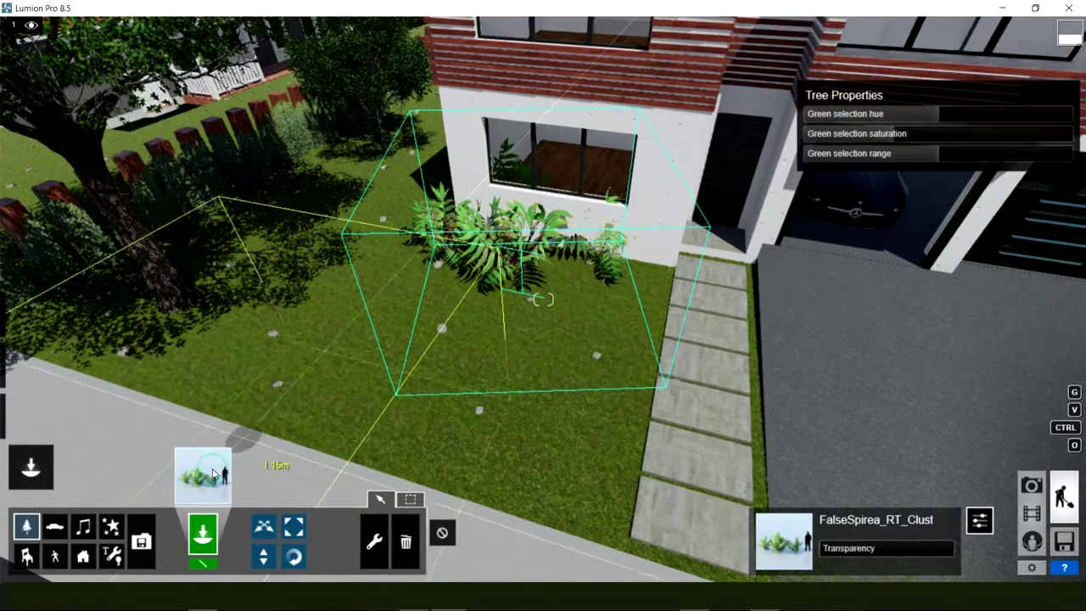
click(208, 471)
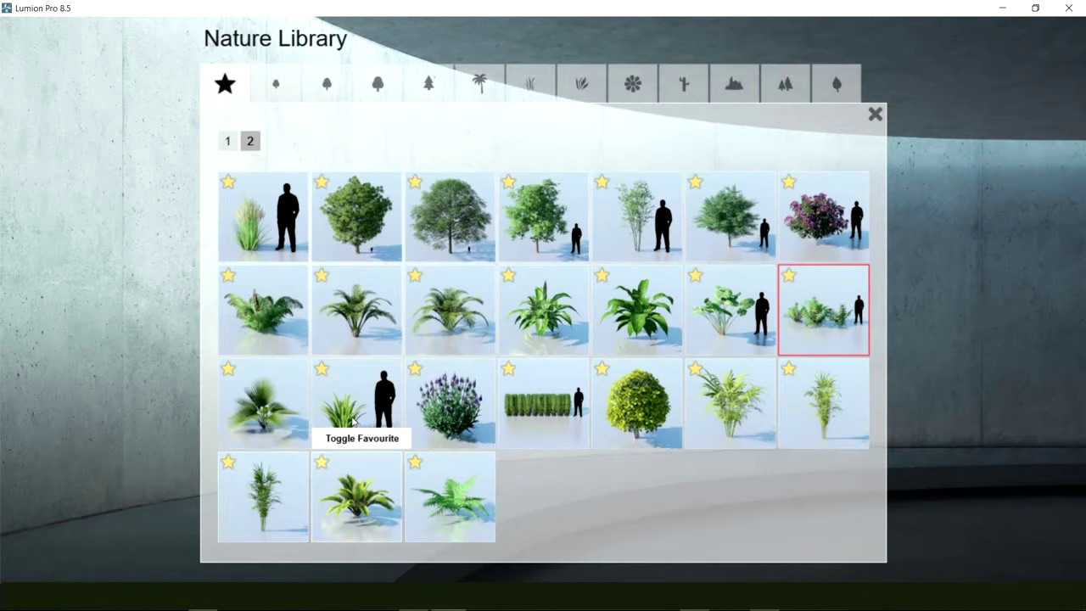
key(Escape)
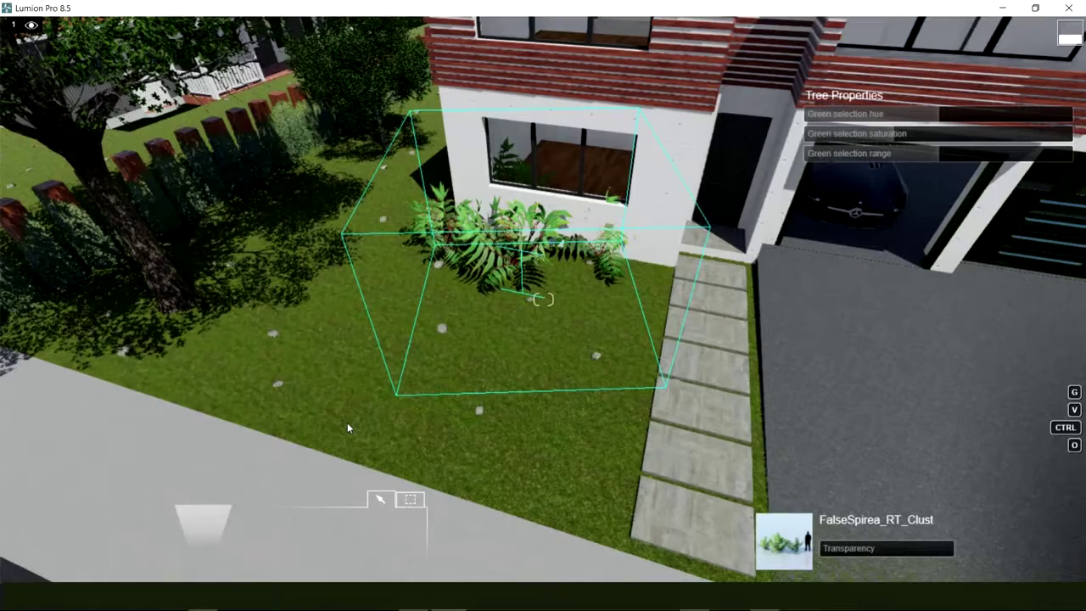
click(599, 499)
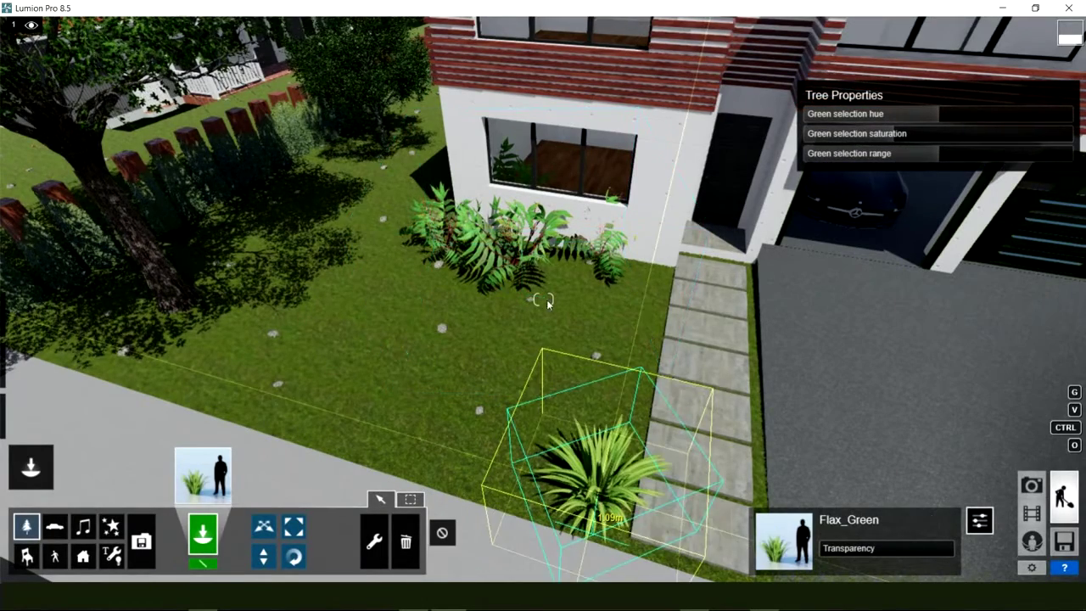
click(266, 527)
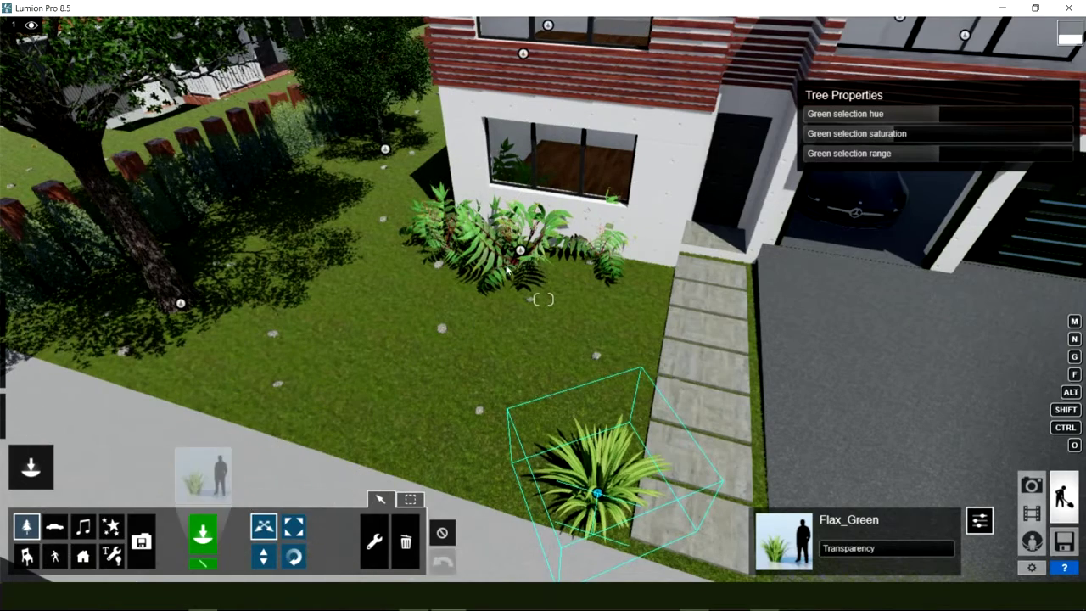
mouse_move(518, 269)
mouse_down()
mouse_move(498, 310)
mouse_move(478, 314)
mouse_up()
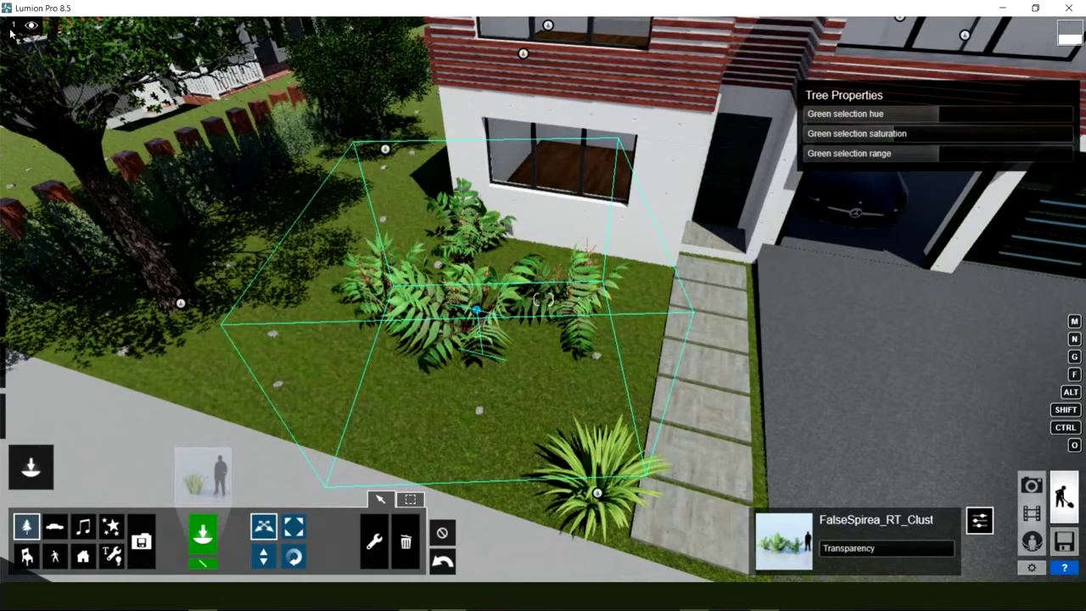
Rotate and slide the False Spirea cluster across the lawn just in front of the window
click(293, 557)
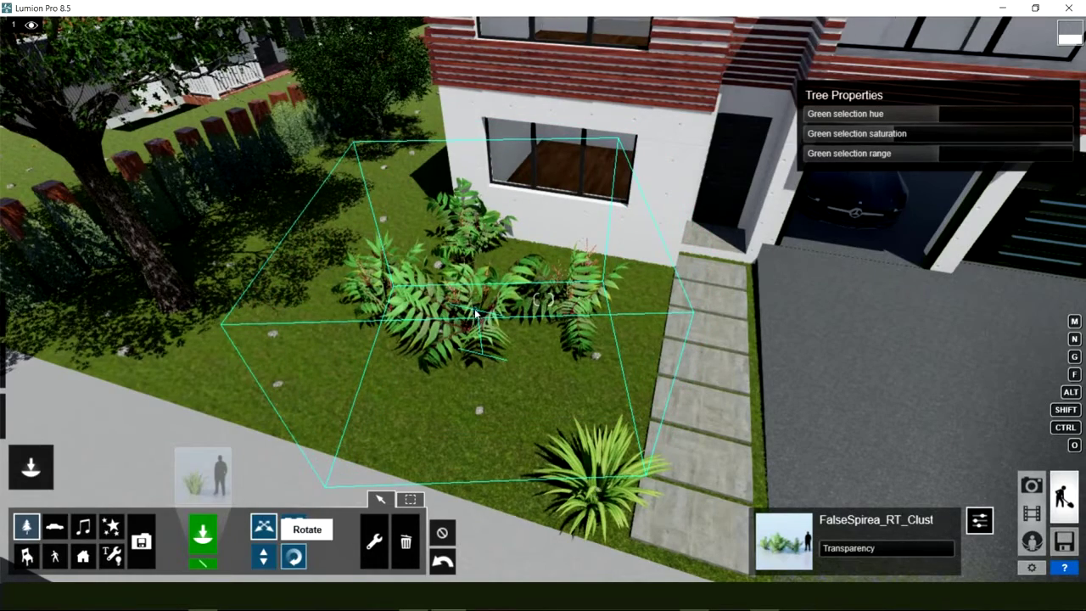
mouse_move(476, 314)
mouse_down()
mouse_move(413, 245)
mouse_move(422, 231)
mouse_up()
drag(325, 511, 371, 410)
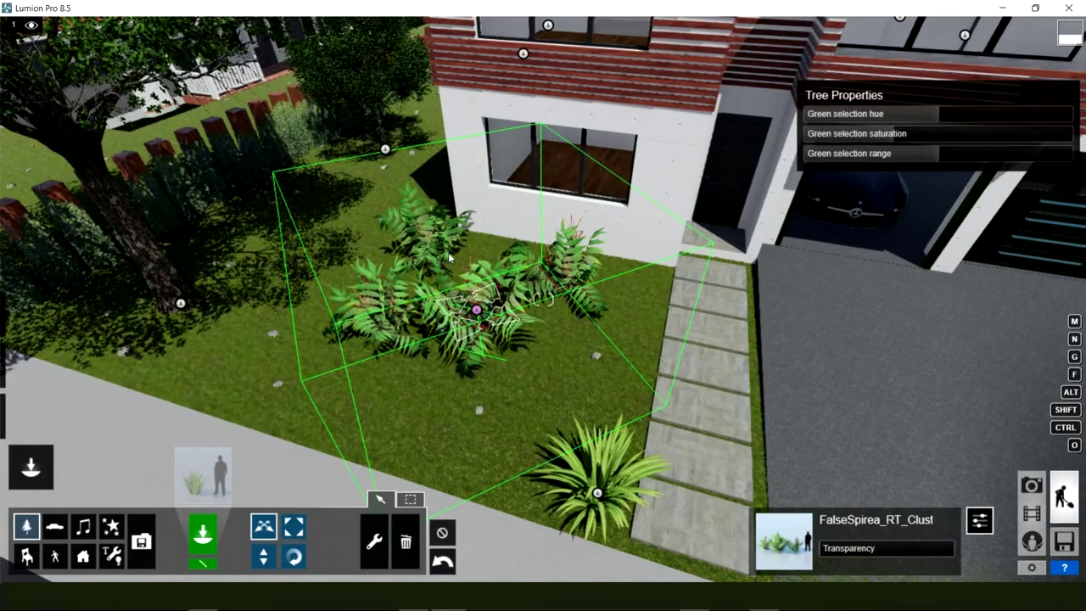
drag(476, 310, 447, 289)
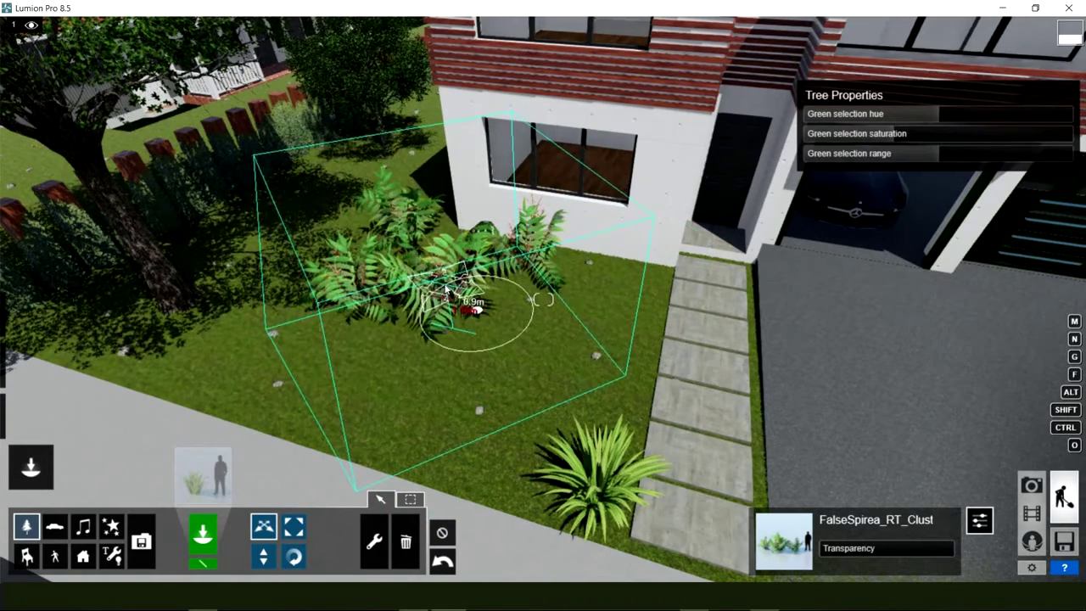
drag(447, 288, 442, 283)
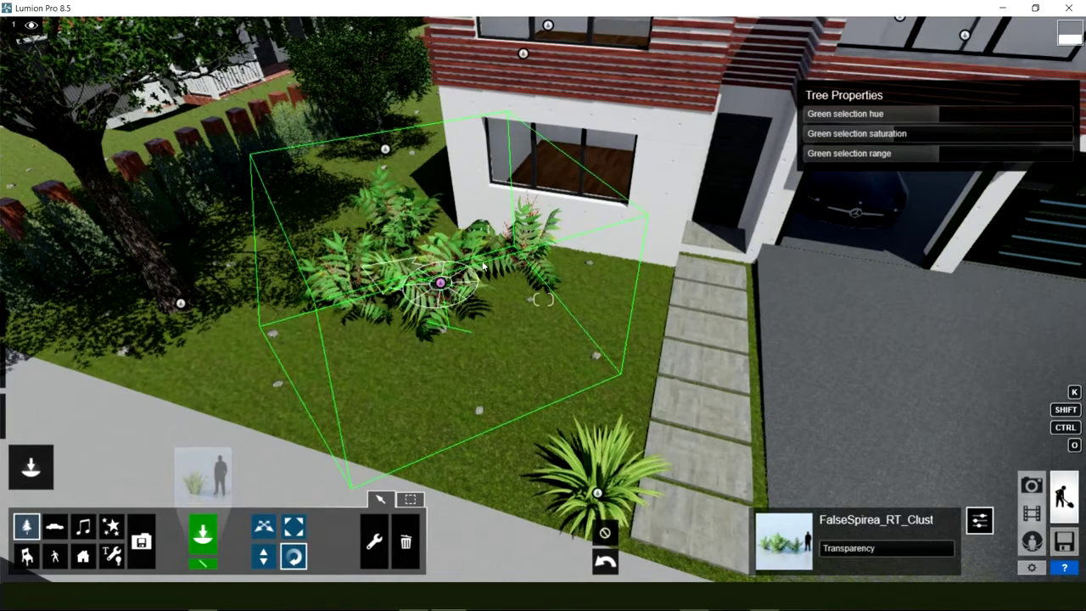
mouse_move(484, 265)
mouse_down()
mouse_move(463, 183)
mouse_move(451, 180)
mouse_move(434, 358)
mouse_up()
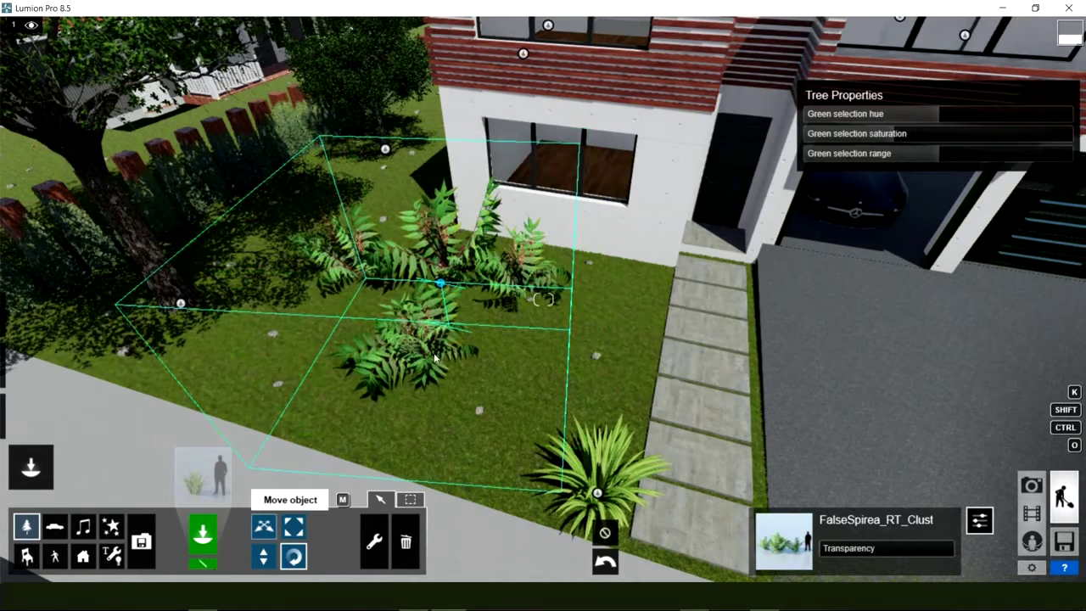
key(m)
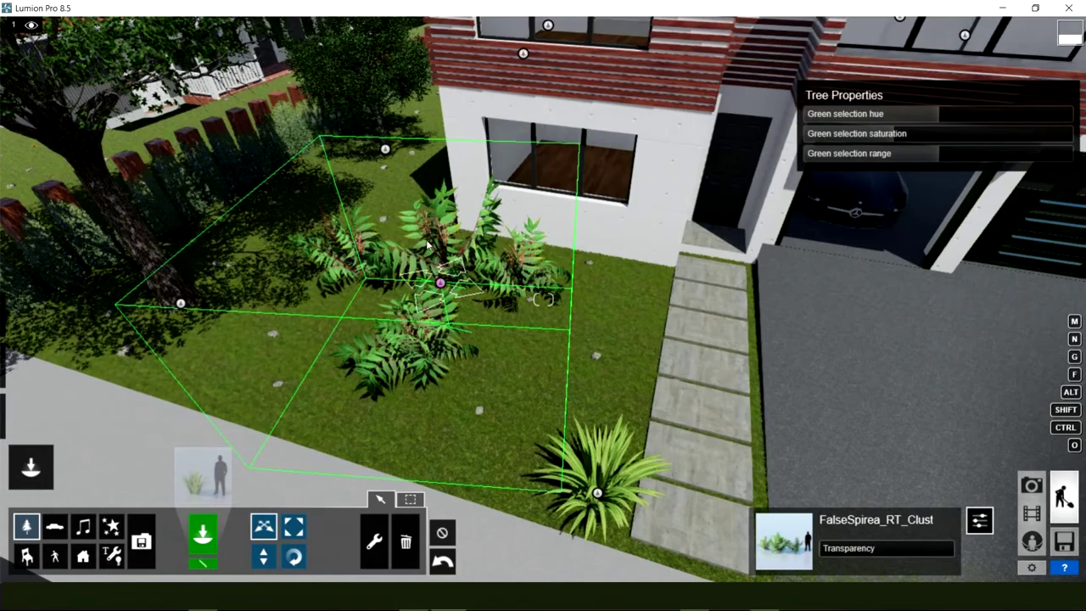
mouse_move(440, 282)
mouse_down()
mouse_move(418, 276)
mouse_move(447, 273)
mouse_up()
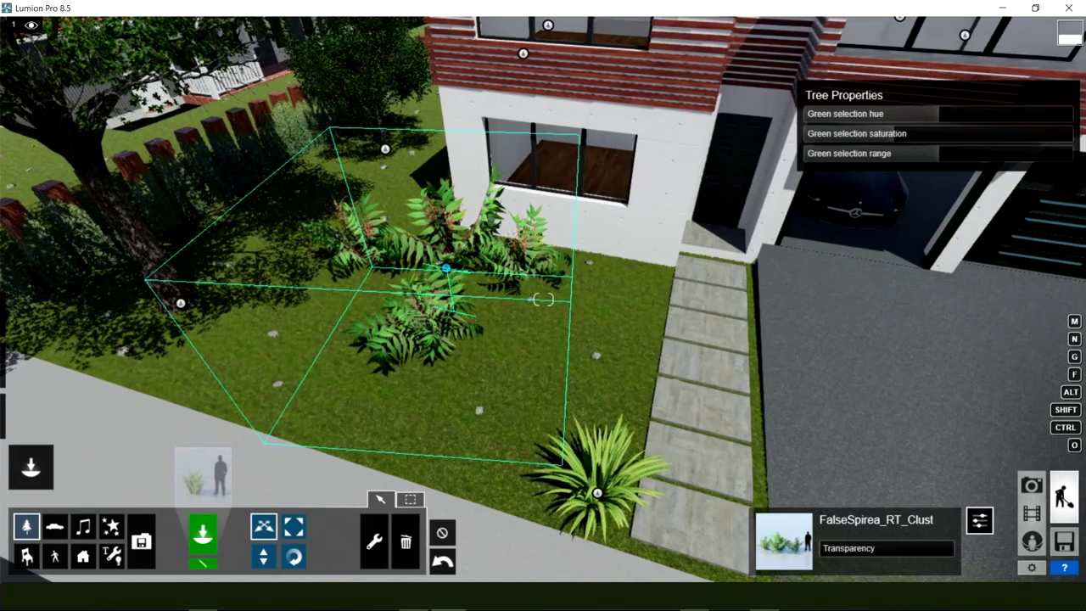
key(w)
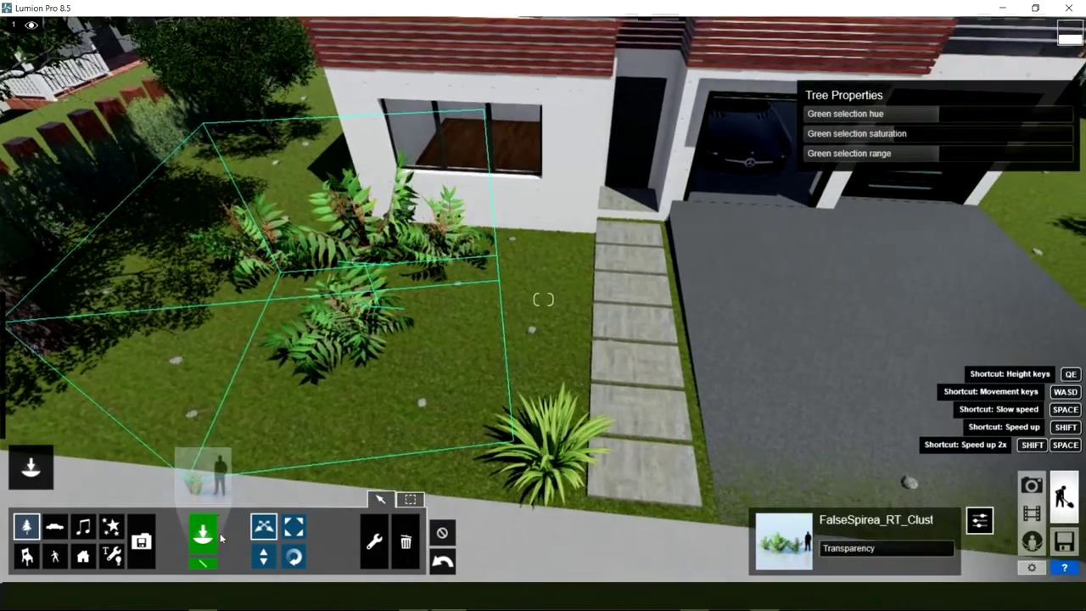
Switch to Mass Placement line mode and start a row line beside the walkway
click(206, 533)
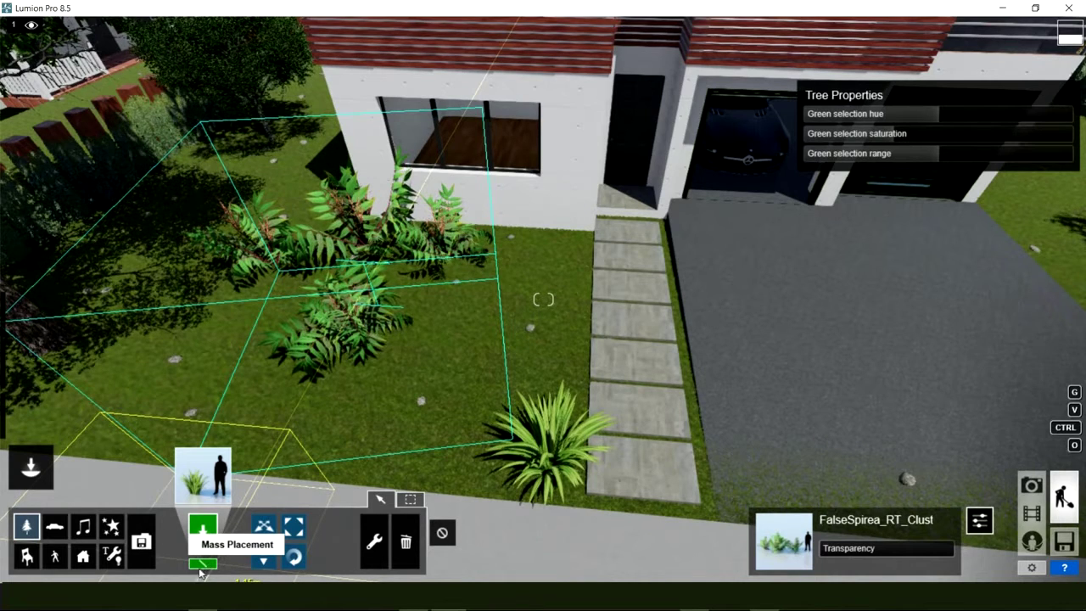
click(205, 563)
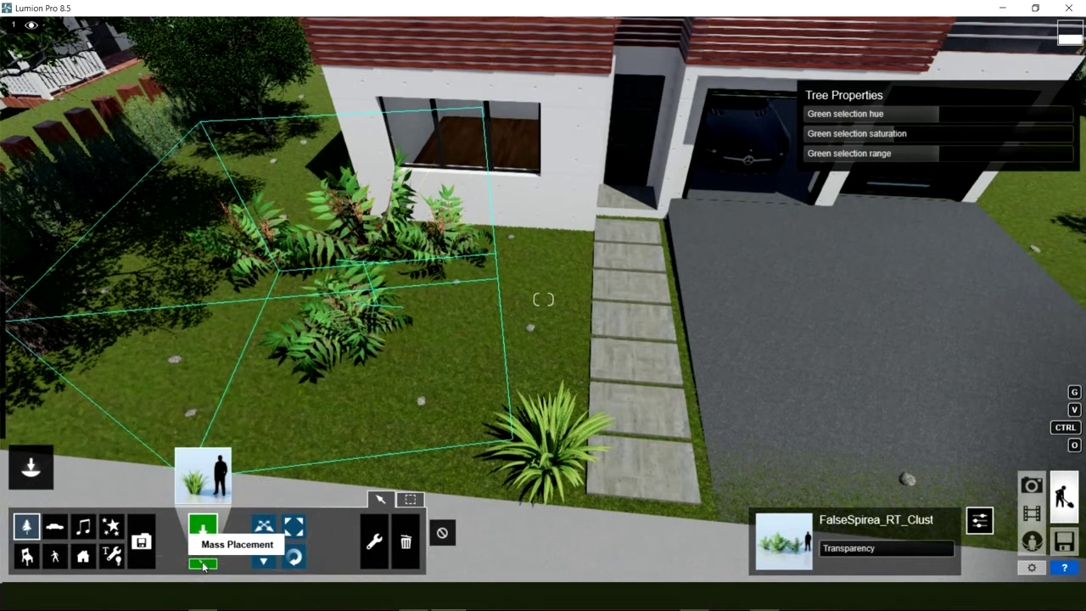
click(540, 304)
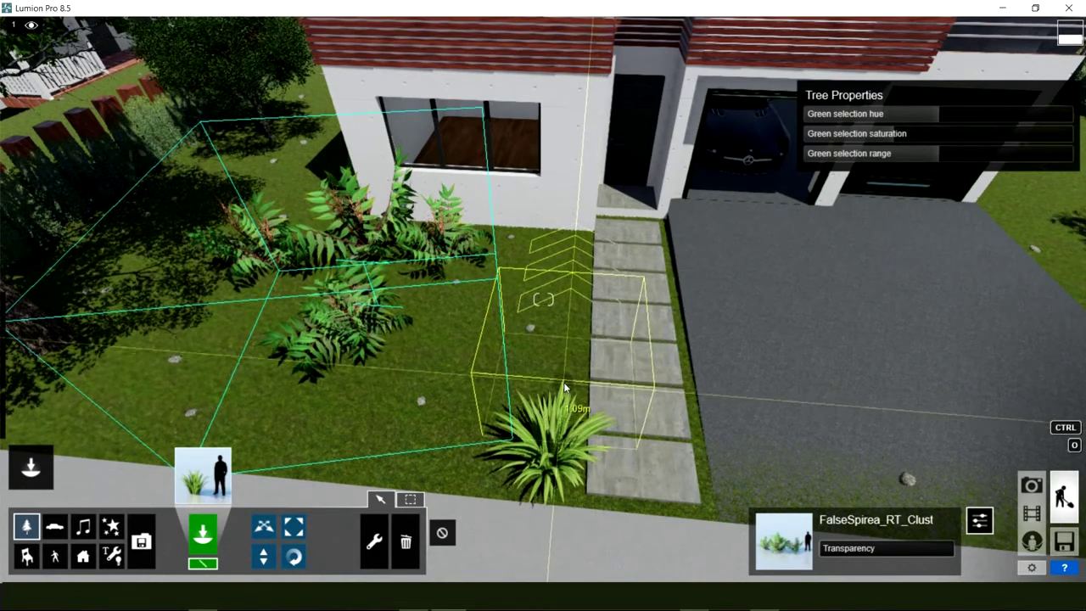
Drag a planting strip along the walkway edge and set it to 4 plants
click(564, 386)
drag(564, 386, 571, 239)
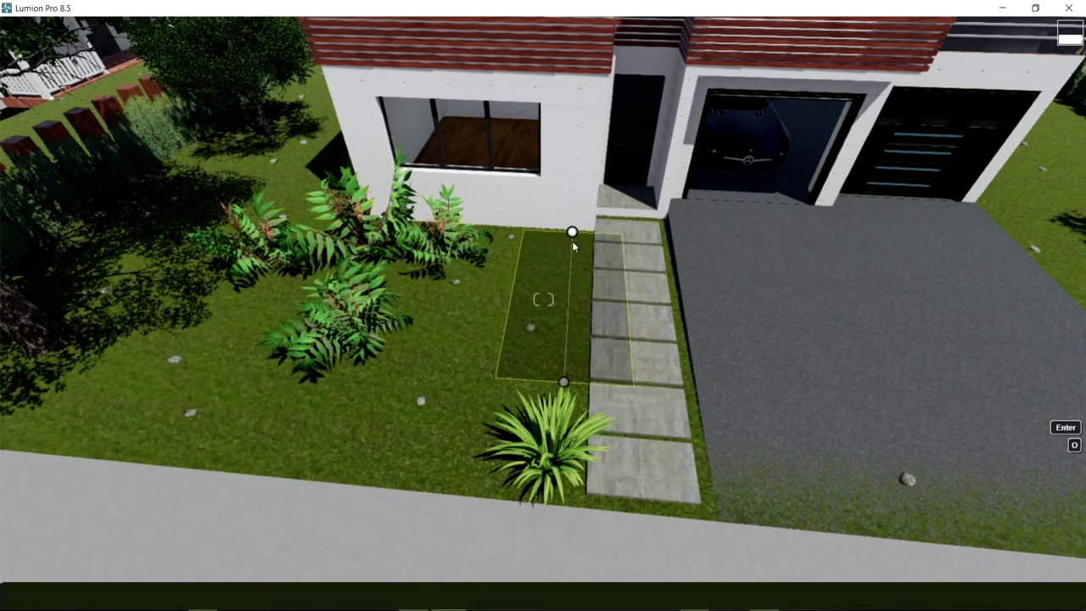
click(571, 246)
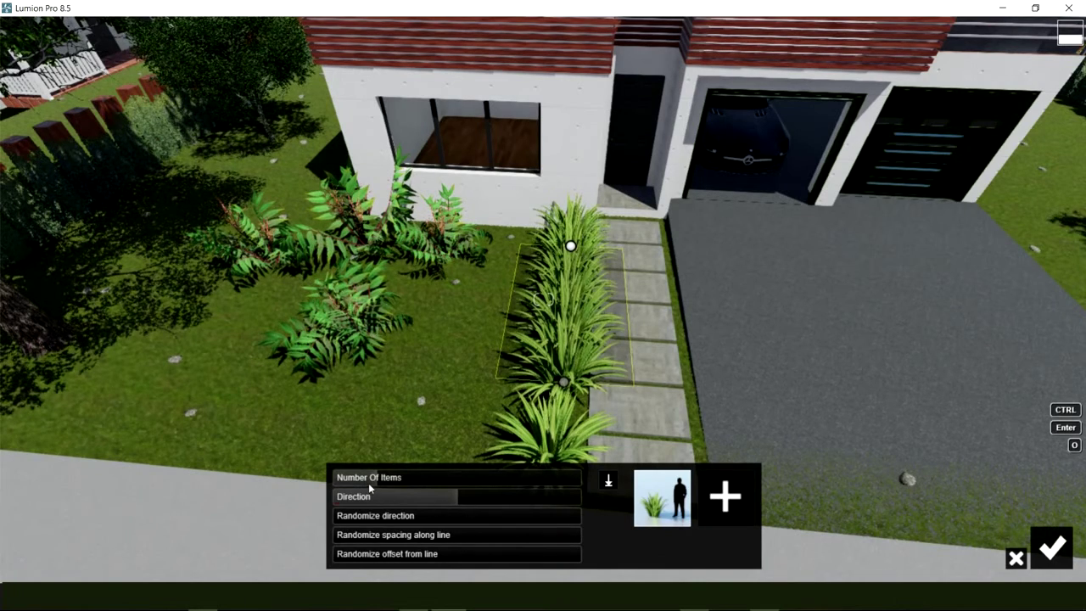
mouse_move(363, 478)
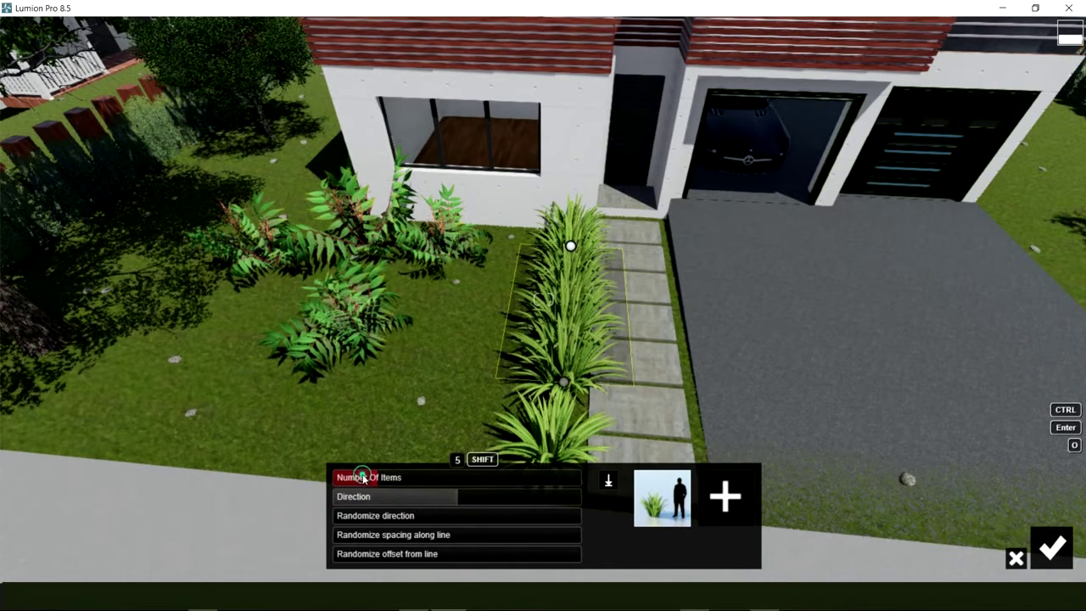
click(364, 478)
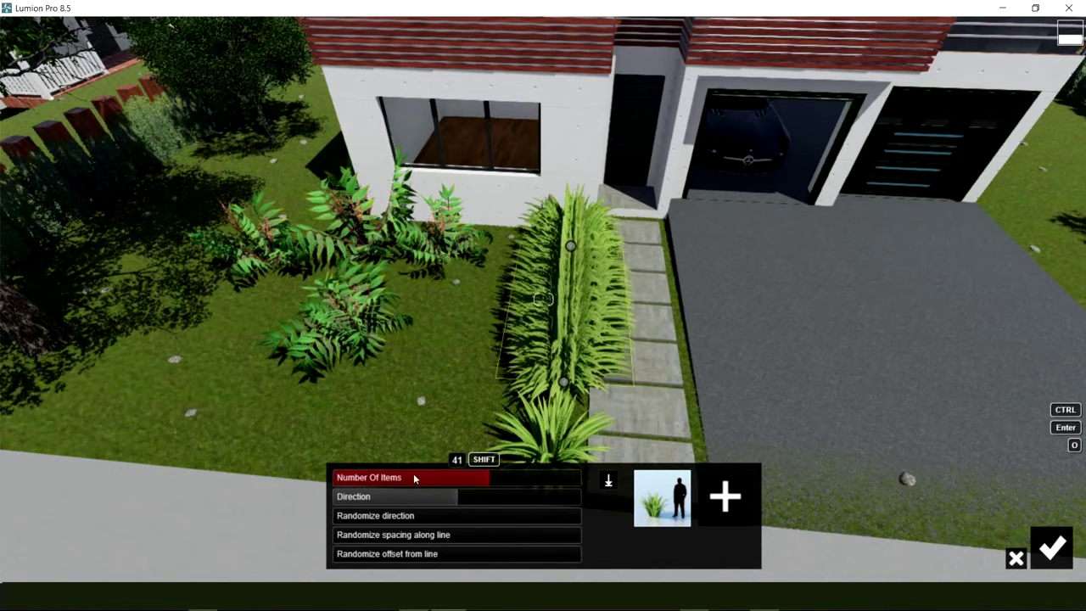
click(370, 478)
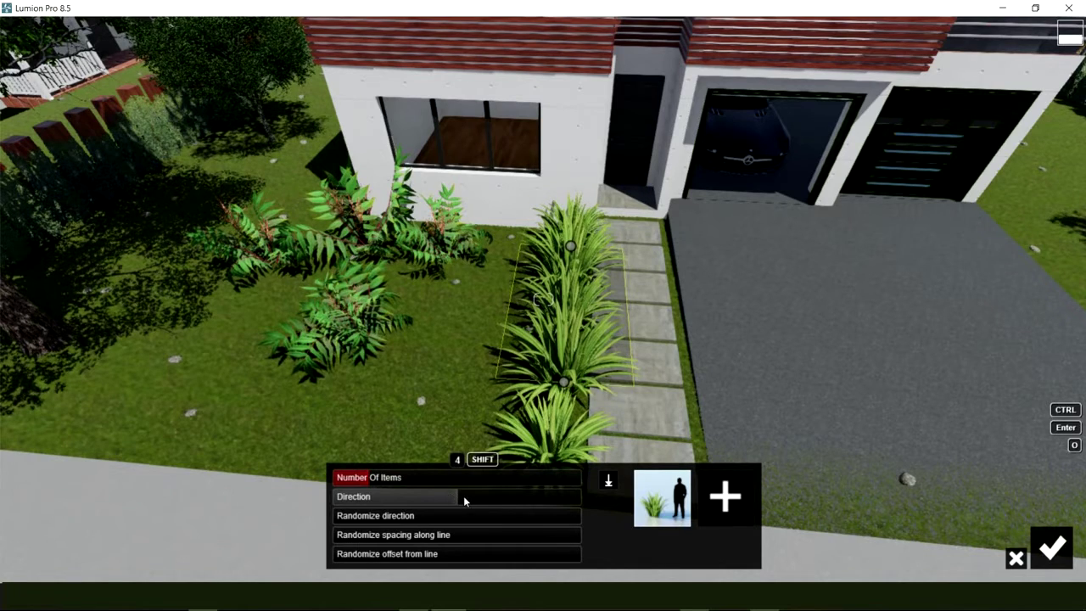
Zero the randomize sliders so the four plants stay evenly spaced and straight, then commit the row
click(421, 515)
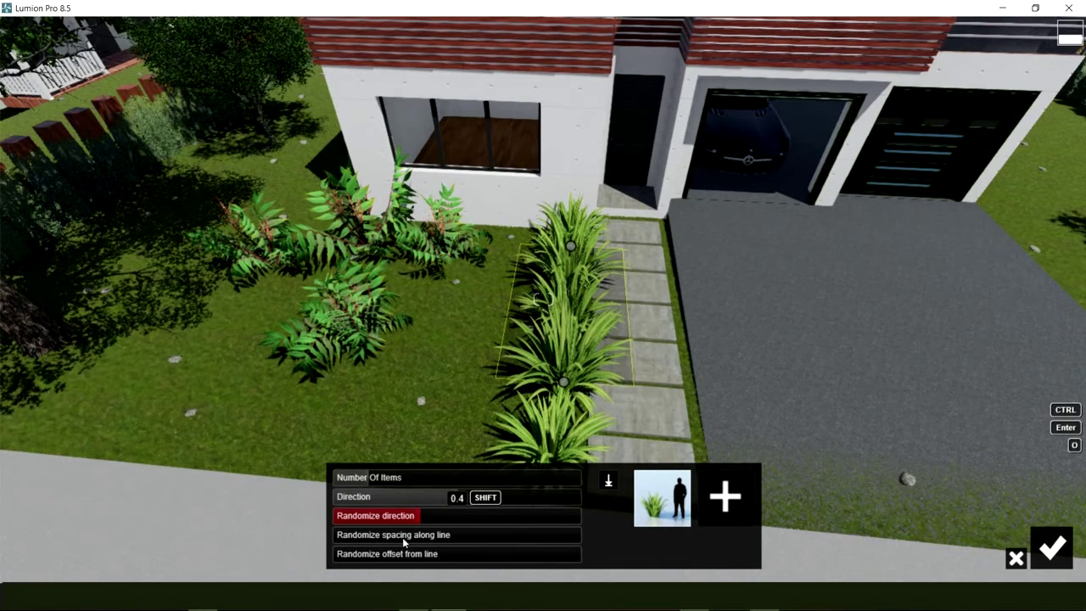
click(405, 543)
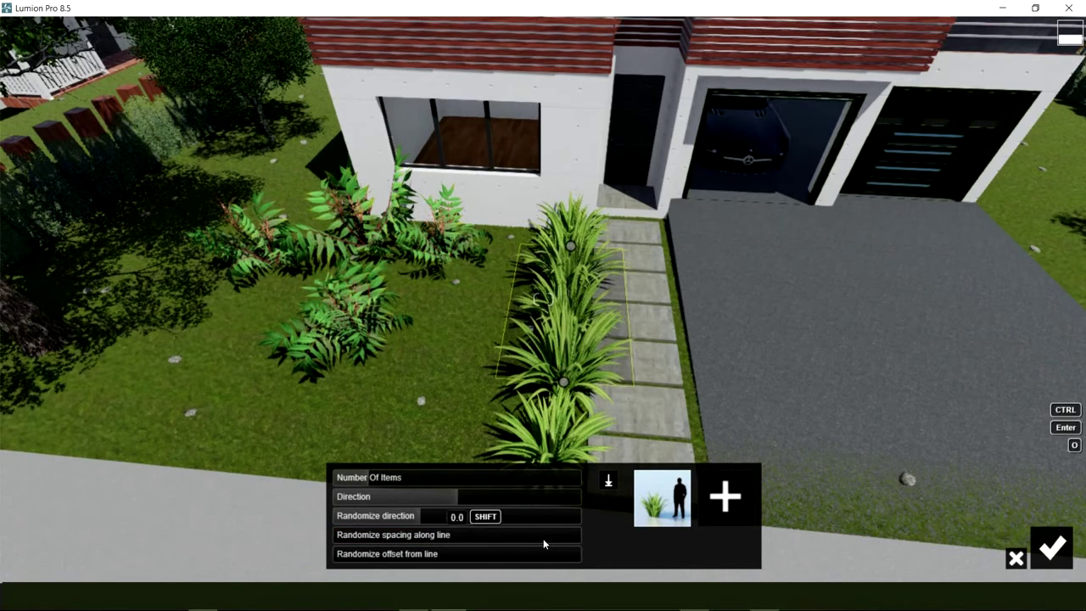
drag(544, 543, 346, 556)
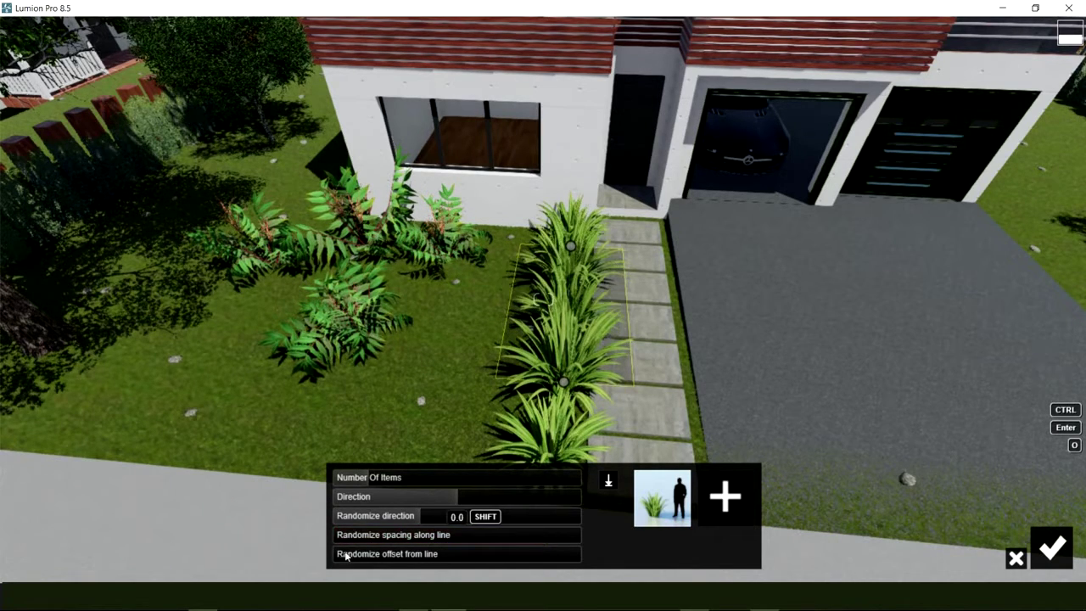
mouse_move(389, 560)
mouse_down()
mouse_move(487, 565)
mouse_move(337, 556)
mouse_up()
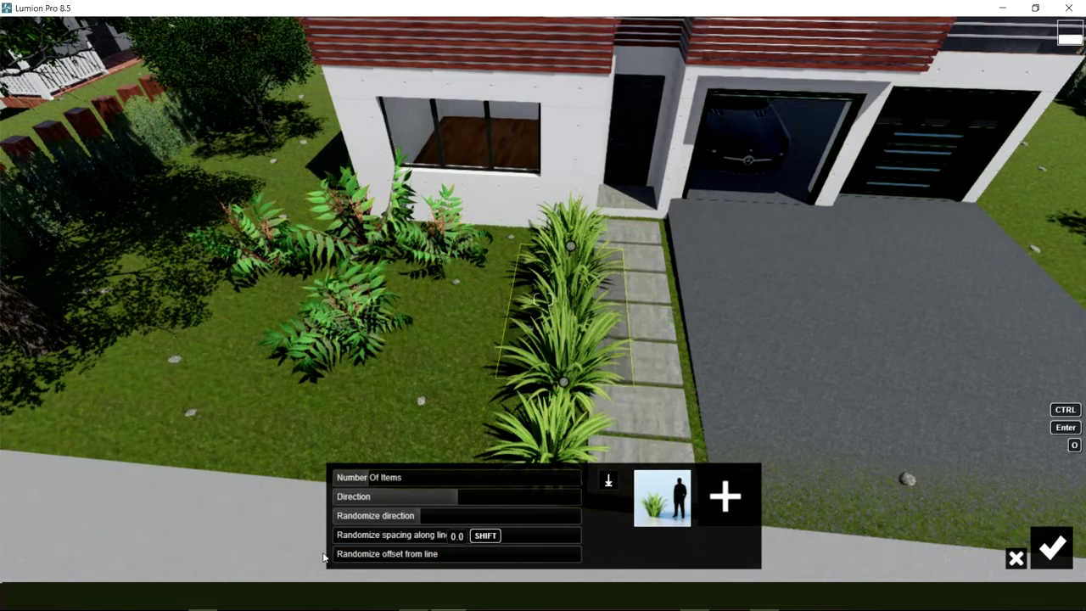
click(456, 555)
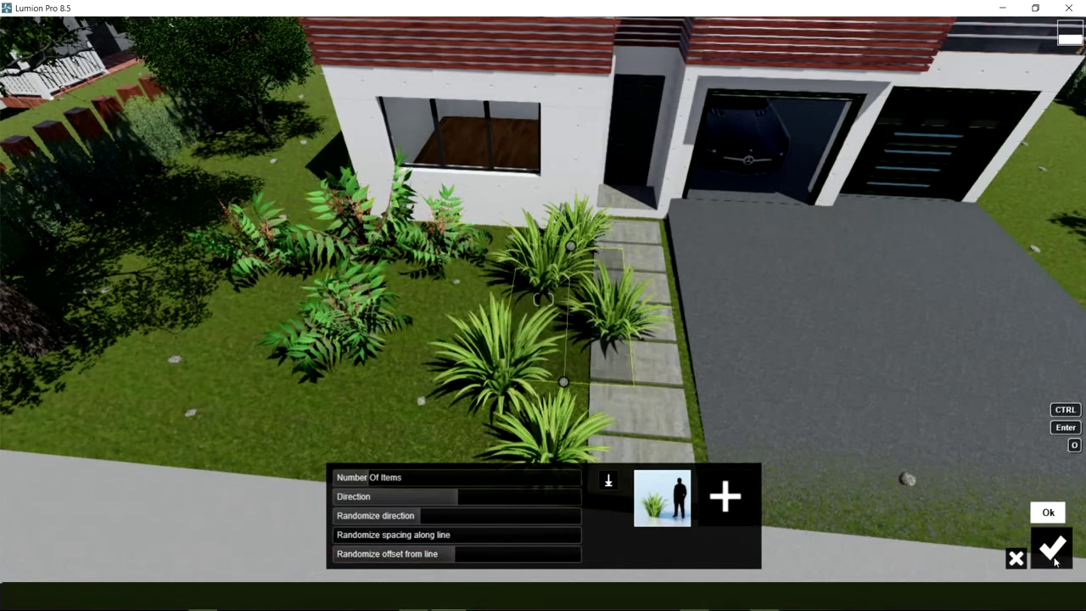
click(333, 554)
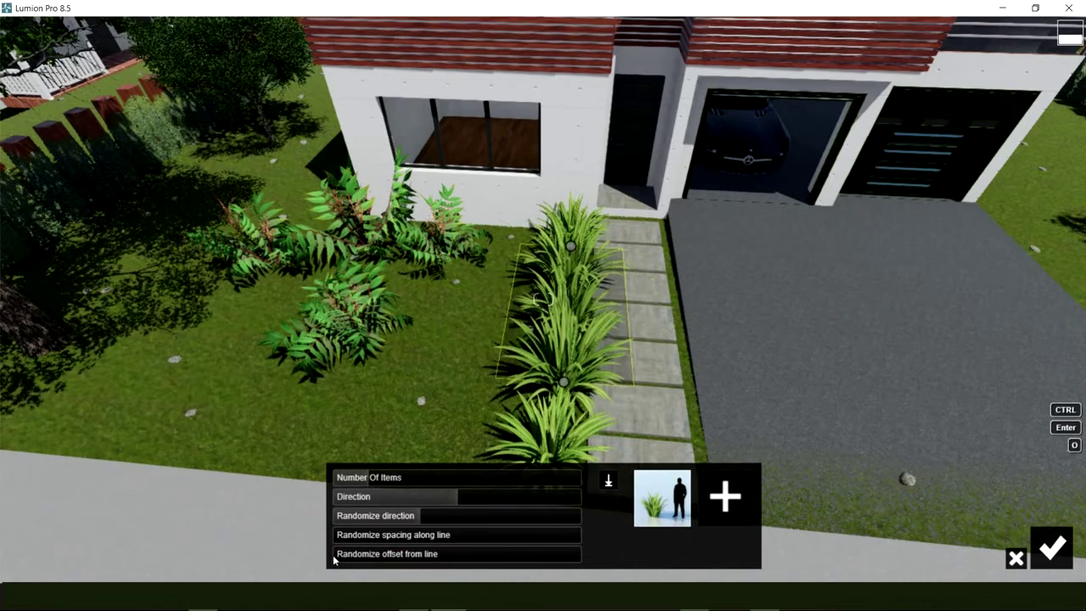
click(1052, 551)
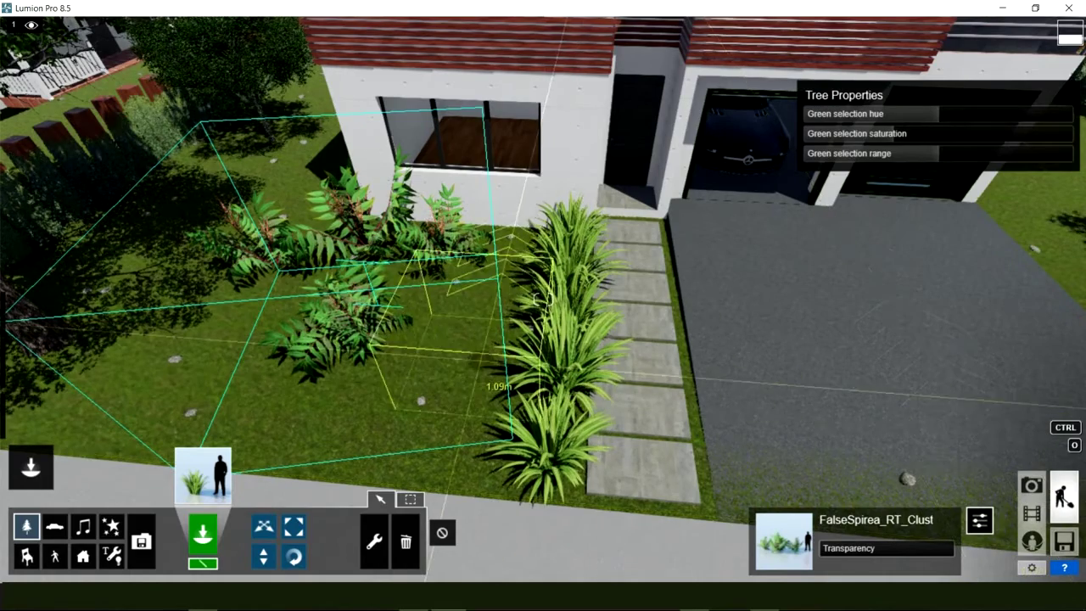
Pick the Kentia palm from the Nature Library and start a planting line at the fence corner
mouse_move(436, 340)
right_down()
mouse_move(436, 322)
mouse_move(342, 403)
mouse_move(399, 460)
right_up()
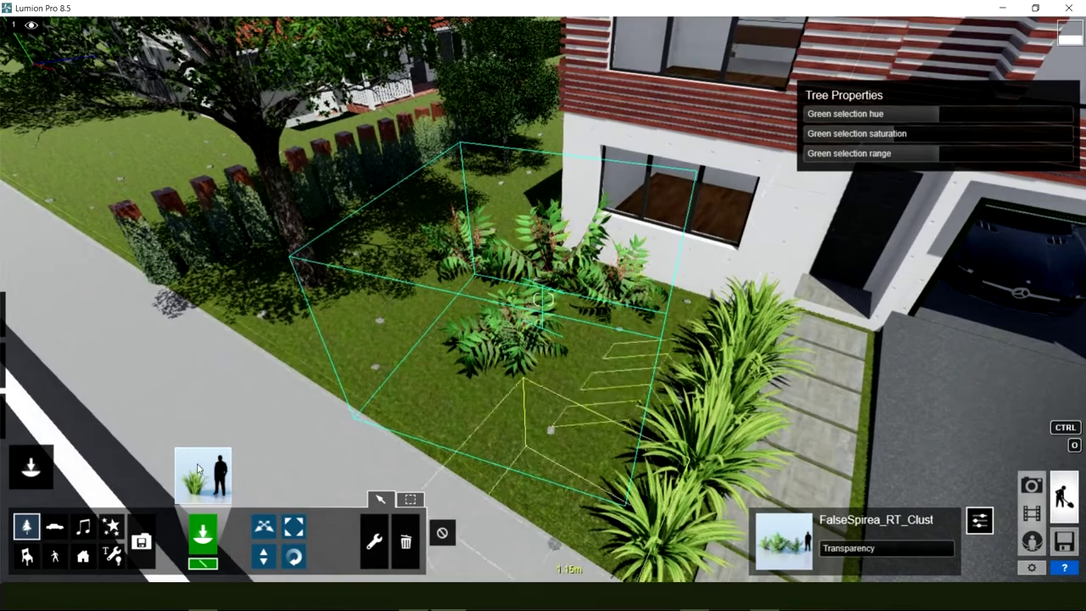
click(202, 472)
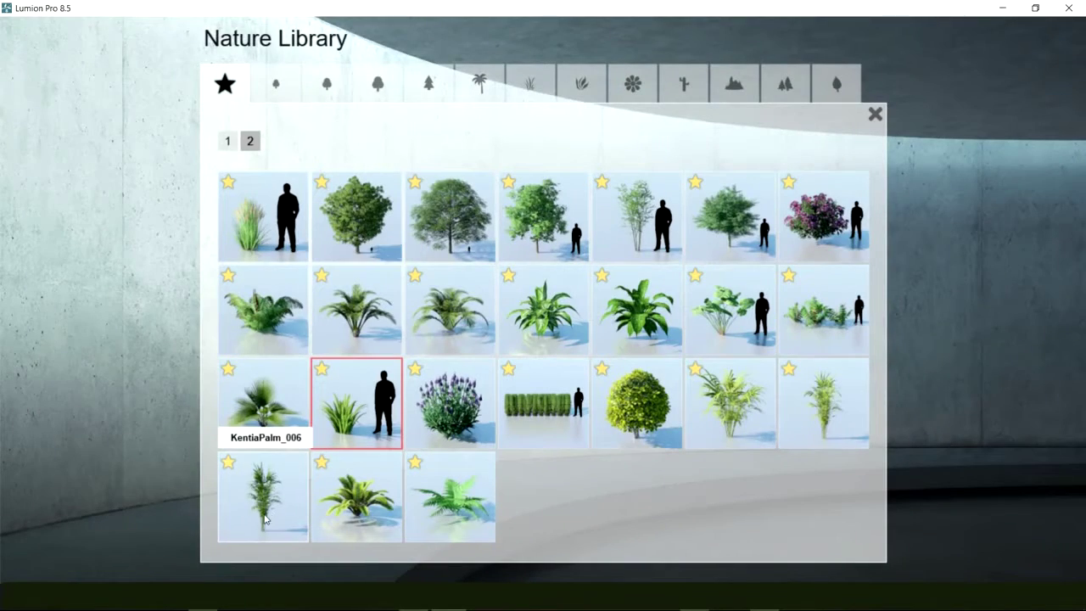
click(821, 411)
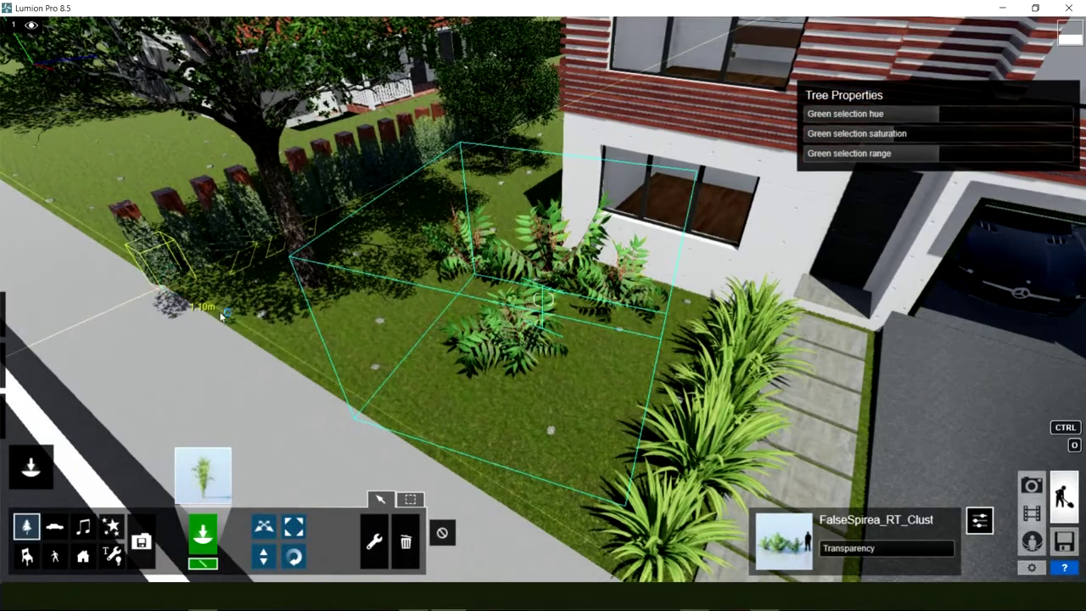
click(173, 281)
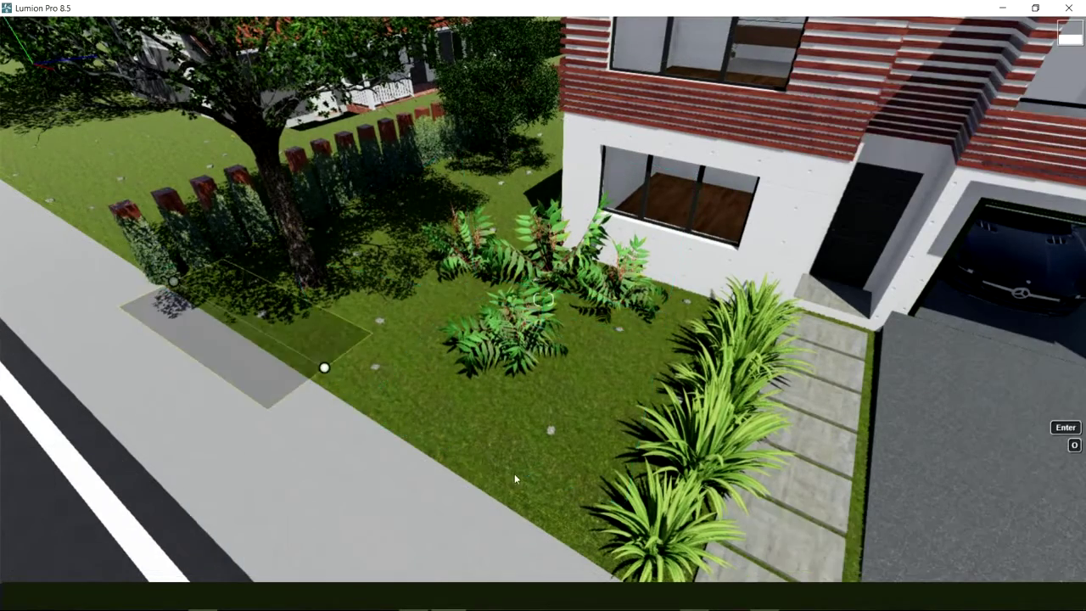
End the planting line near the walkway, add a plant to the mix and remove the grass
click(593, 546)
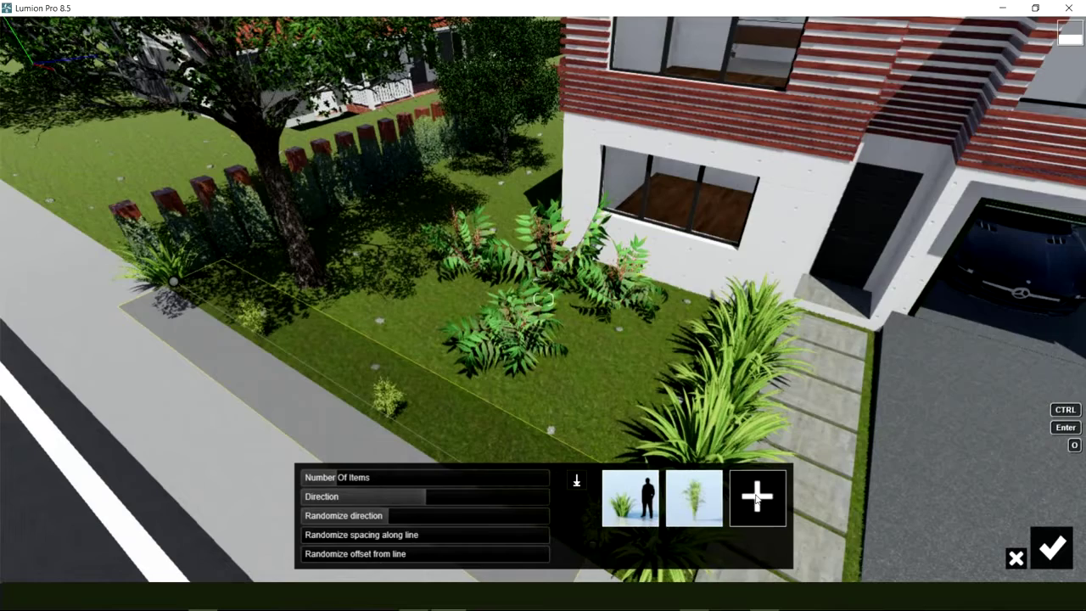
click(757, 499)
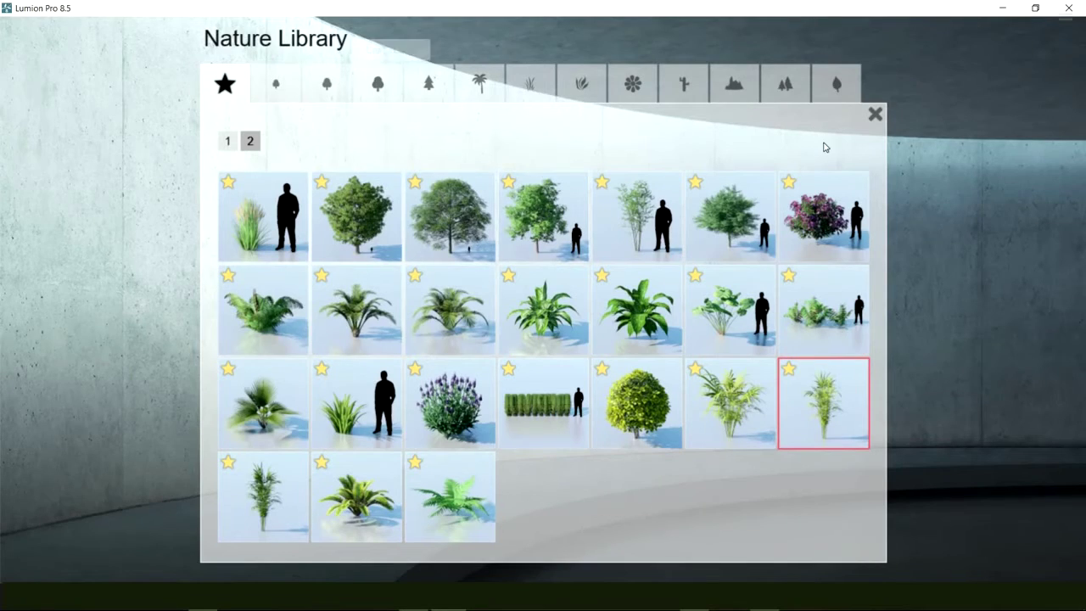
key(Escape)
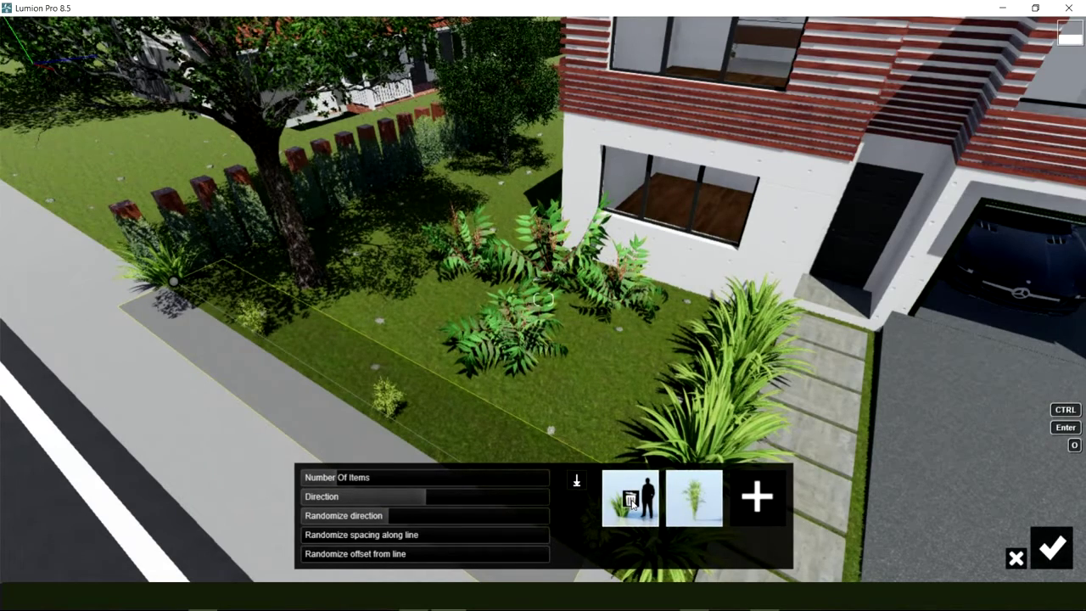
click(630, 501)
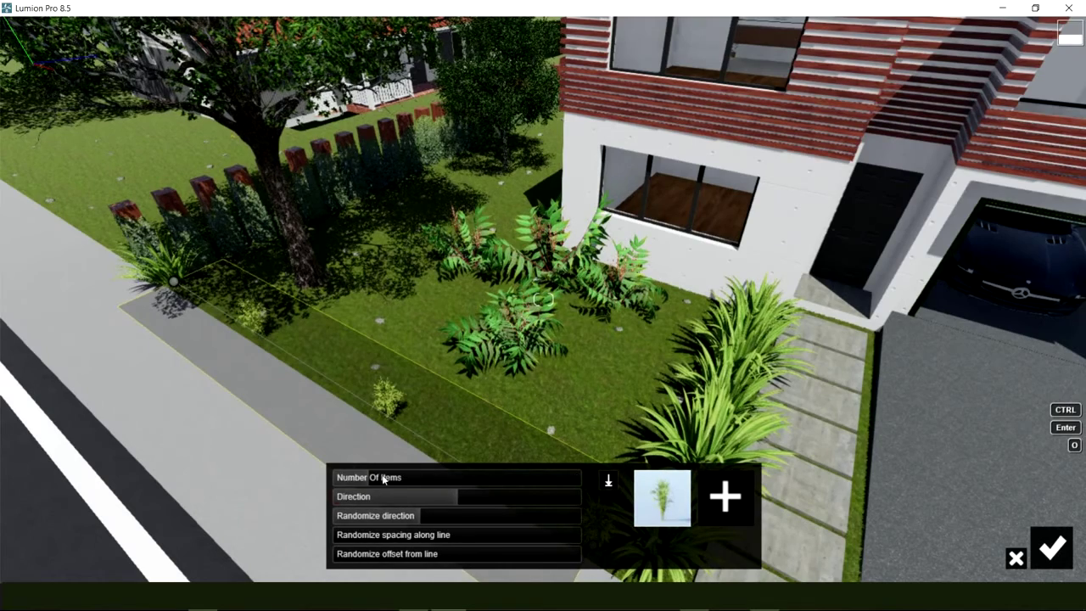
Set the row to 18 plants and add a second slender plant variety
shift+drag(383, 480, 455, 483)
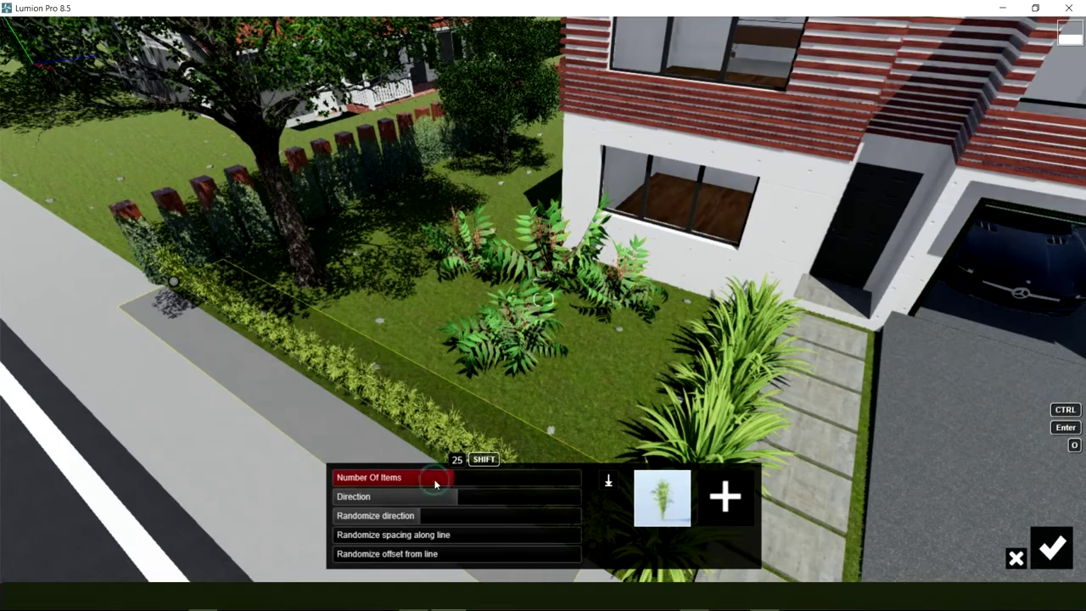
shift+drag(435, 480, 435, 481)
right_drag(434, 480, 543, 509)
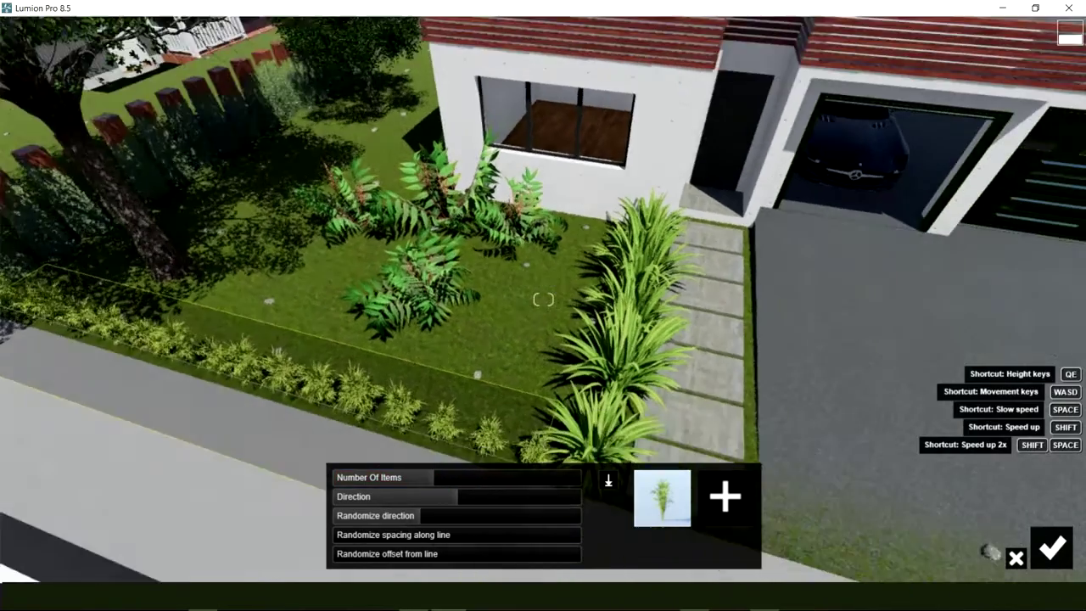
key(s)
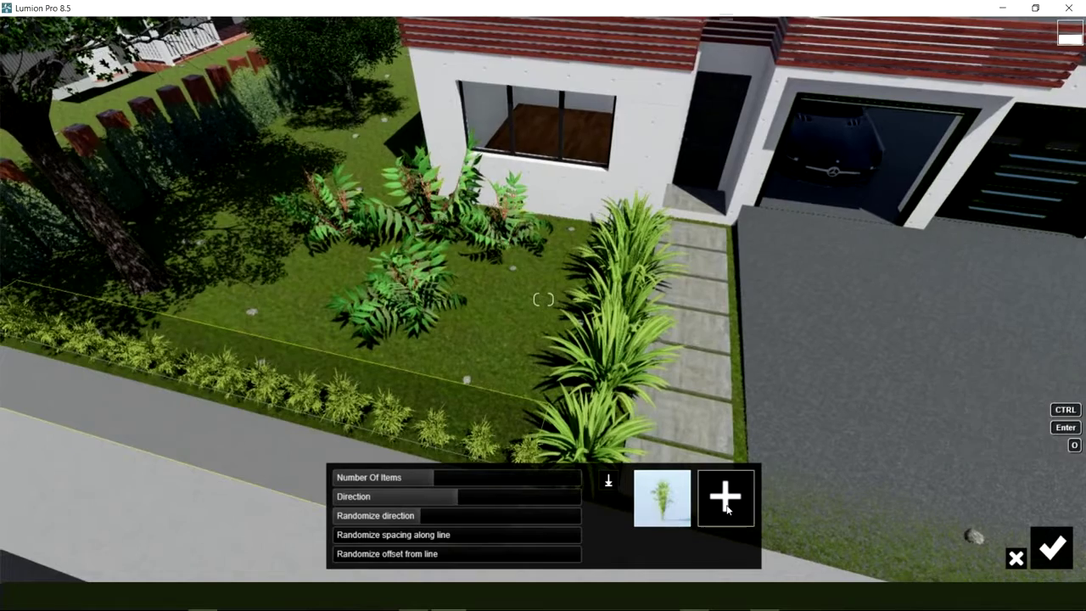
click(726, 498)
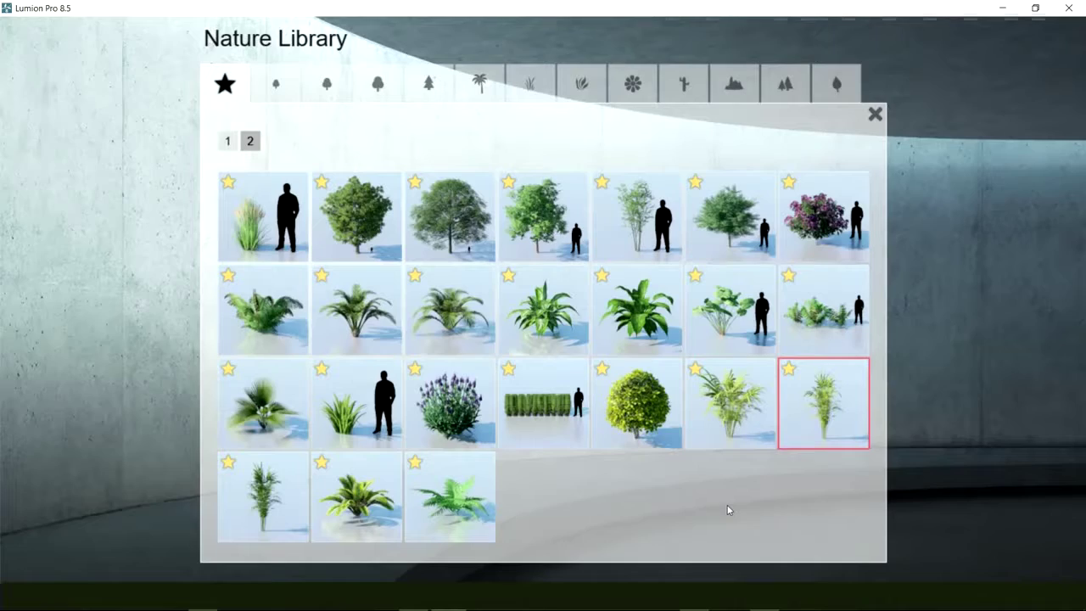
click(253, 497)
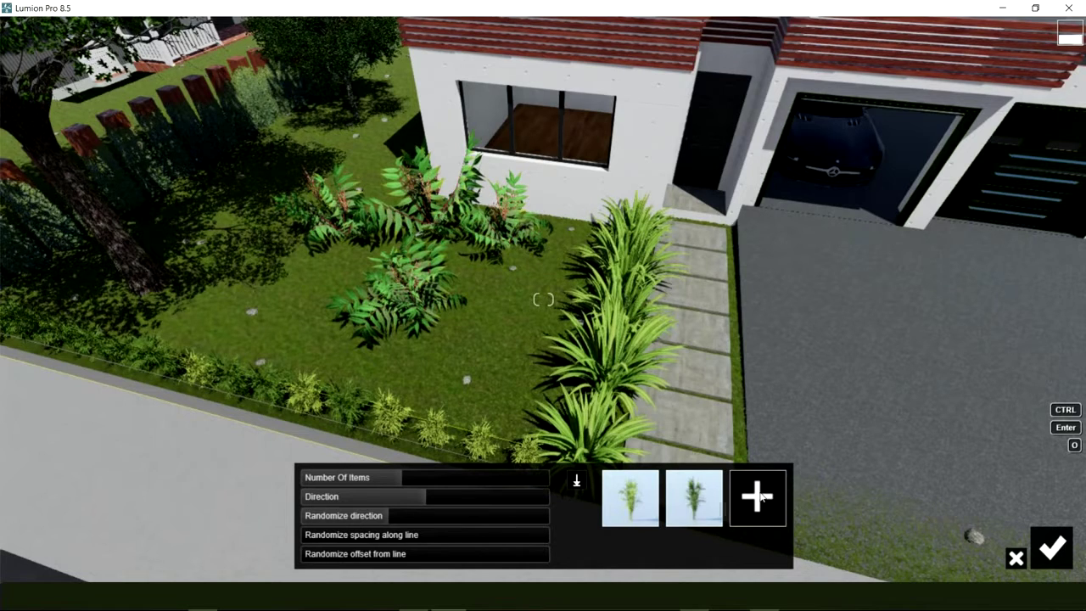
Add Karl_Foersters_Feather_Reed_Grass to the row and remove the other plant models
click(758, 498)
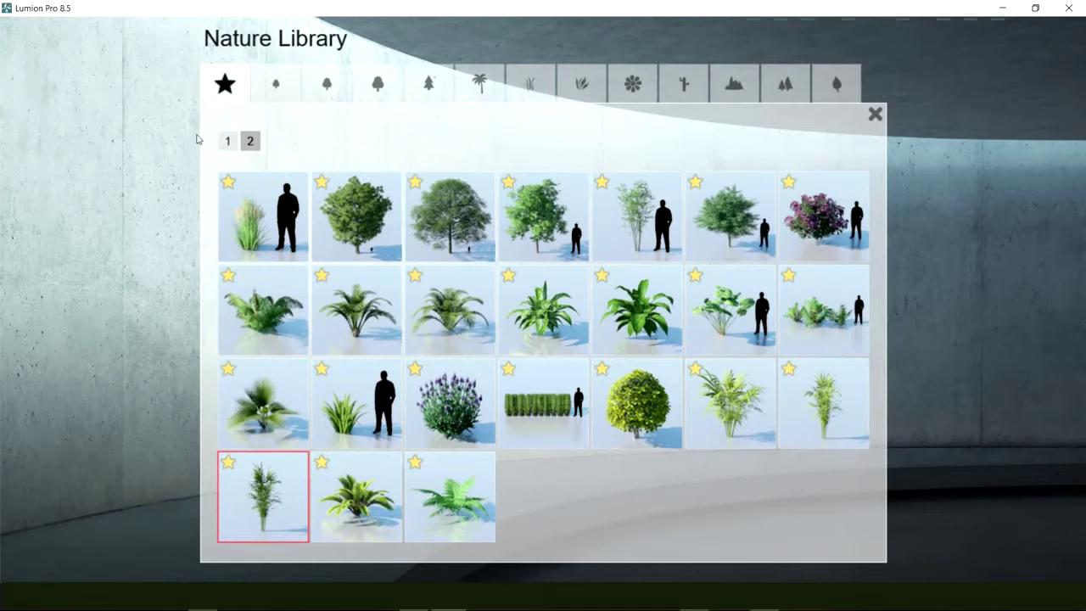
click(237, 144)
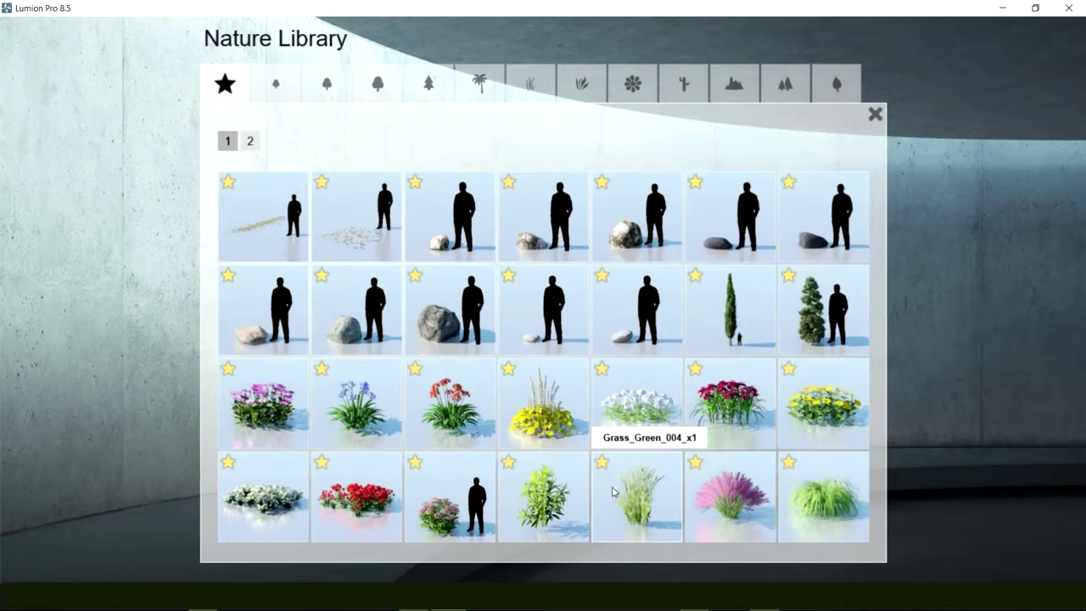
click(251, 147)
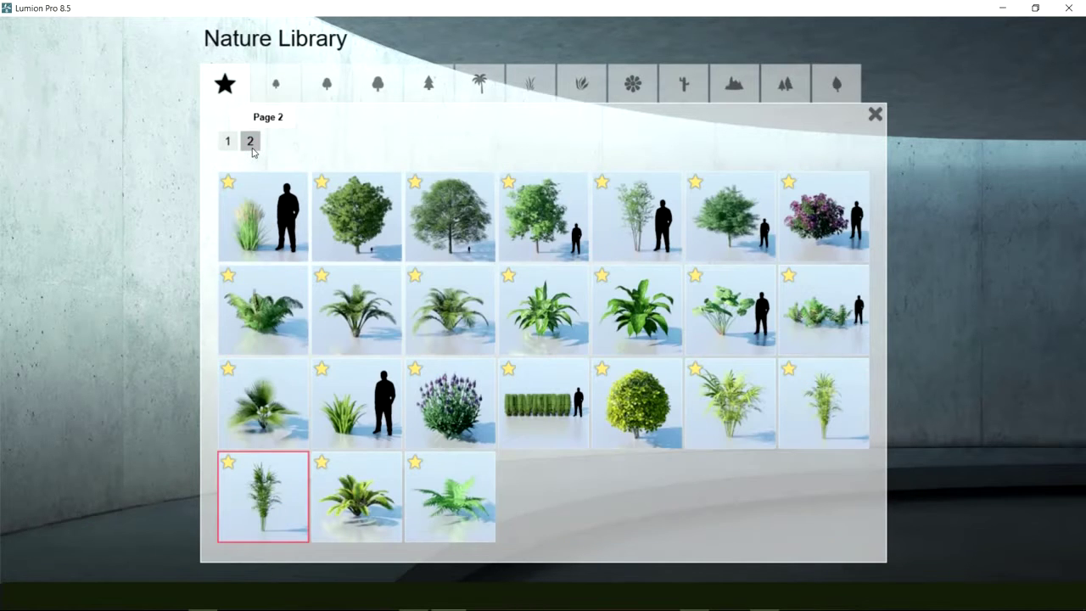
click(261, 240)
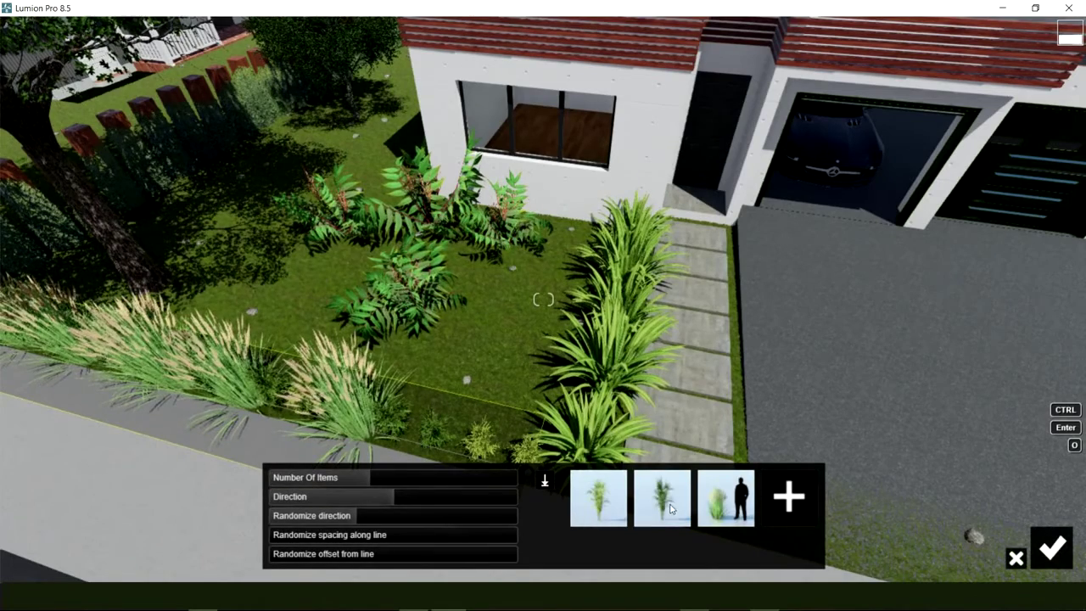
mouse_move(662, 499)
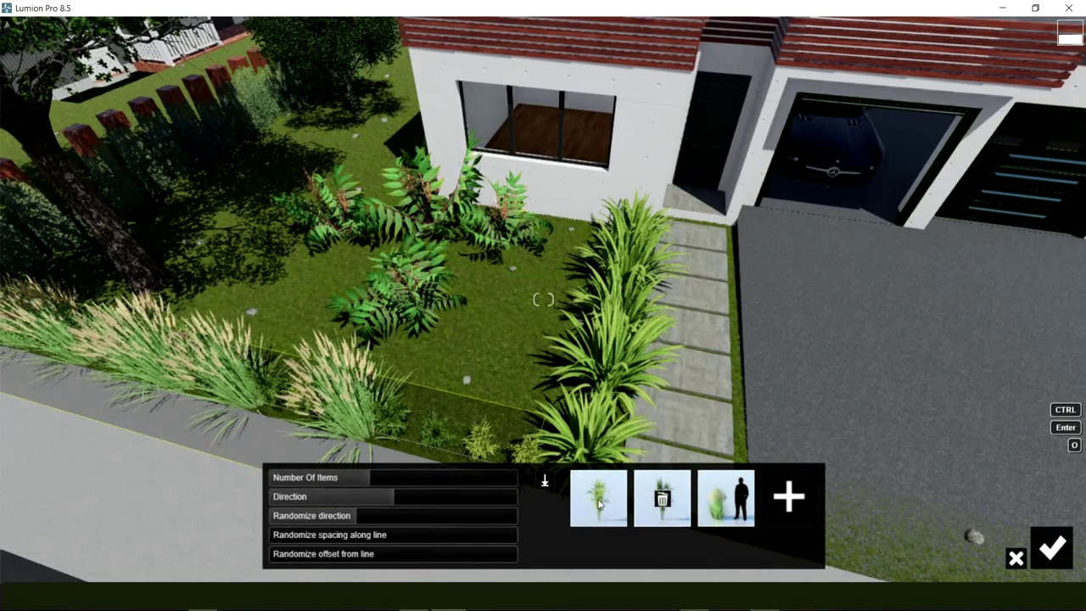
click(599, 504)
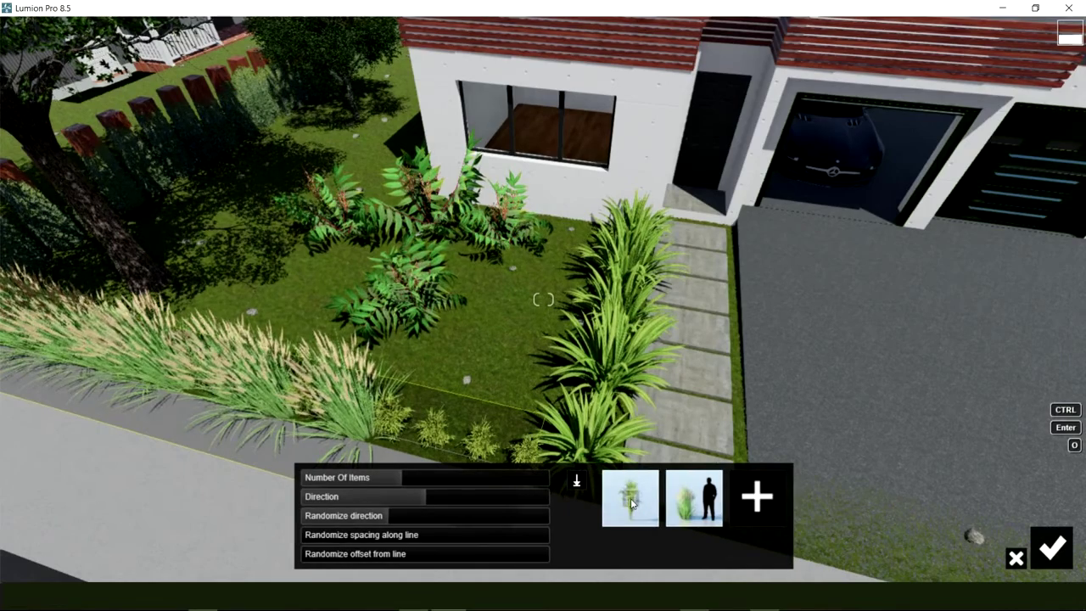
click(631, 502)
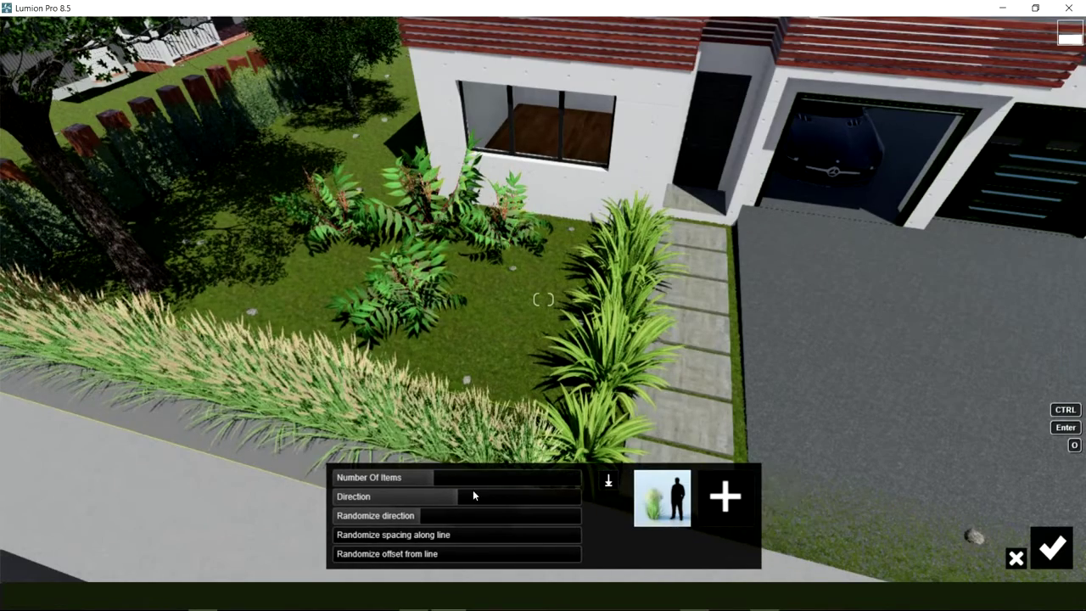
Reduce the reed grass row to 11 plants and commit it
drag(420, 480, 411, 480)
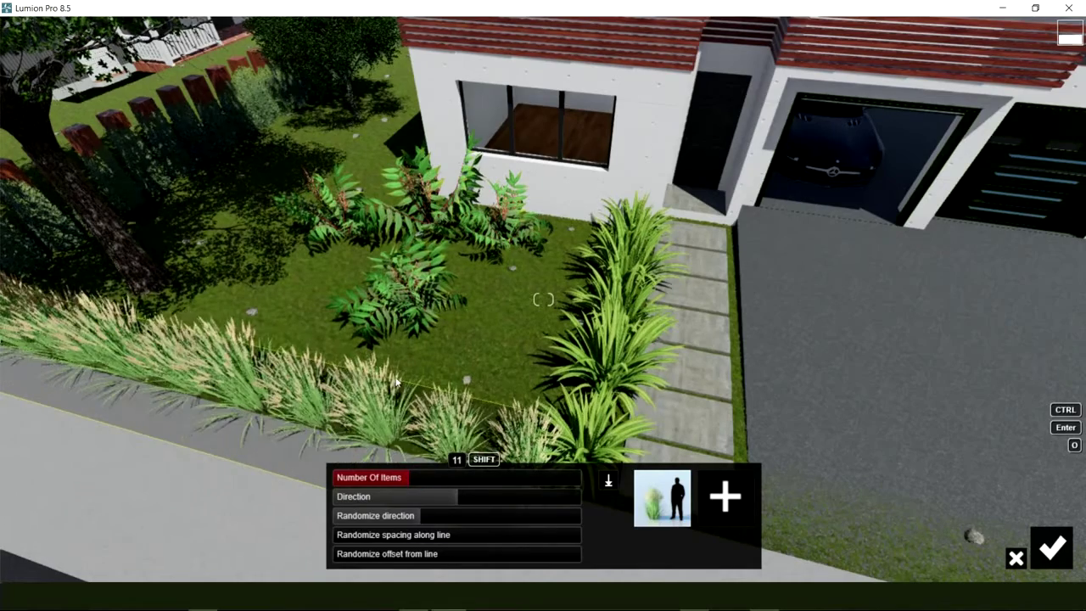
right_drag(411, 480, 399, 458)
right_drag(543, 299, 543, 298)
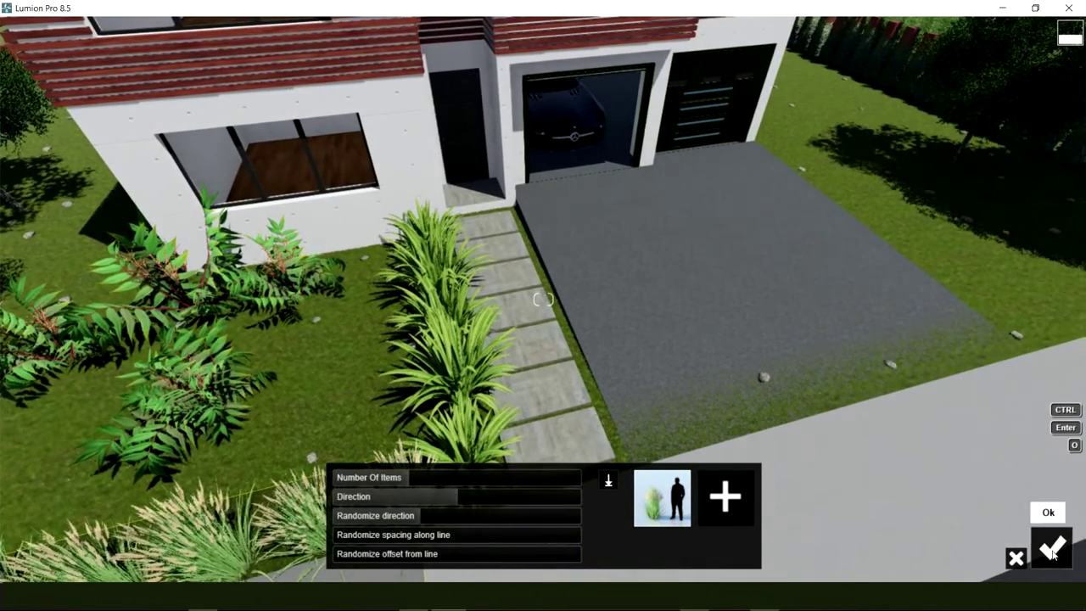
click(1052, 552)
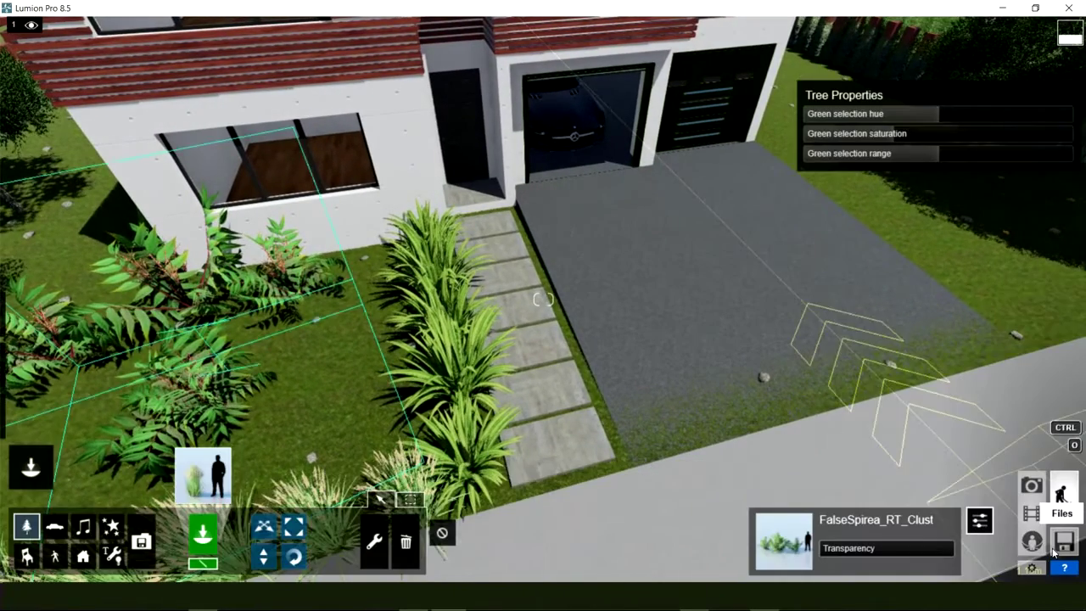
Fly the camera overhead to the side yard with its pergola and brick-post fence
mouse_move(543, 299)
right_down()
mouse_move(561, 337)
mouse_move(505, 353)
right_up()
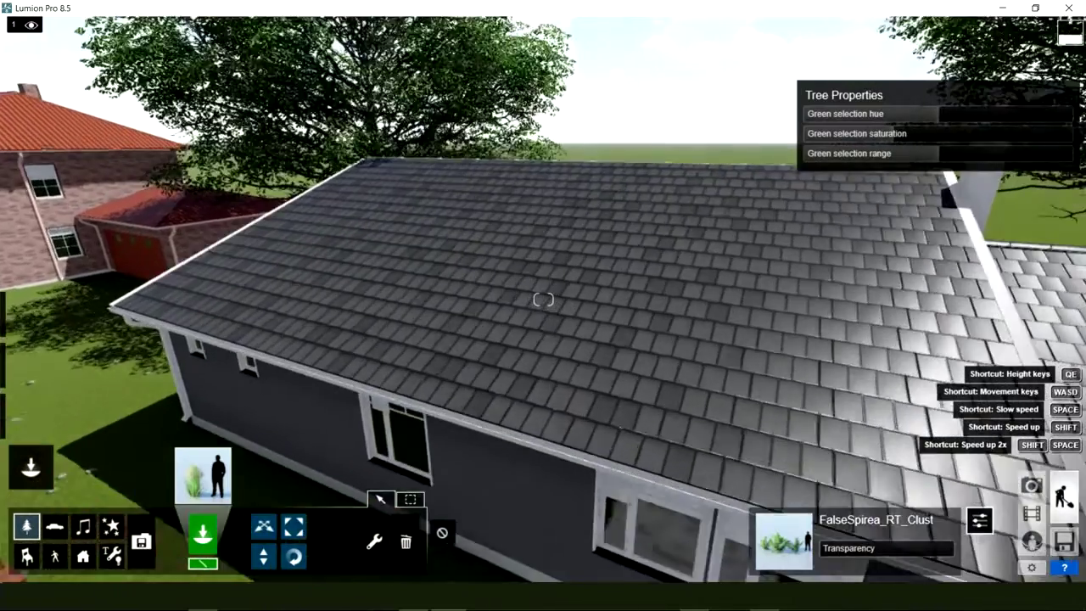
scroll(497, 303, down, 5)
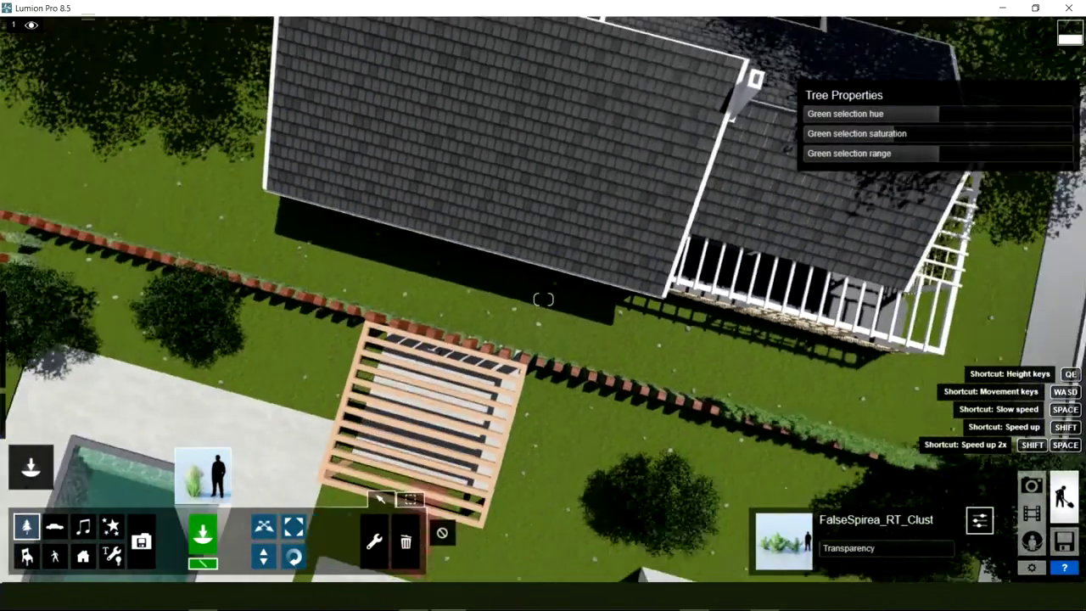
right_drag(509, 339, 560, 340)
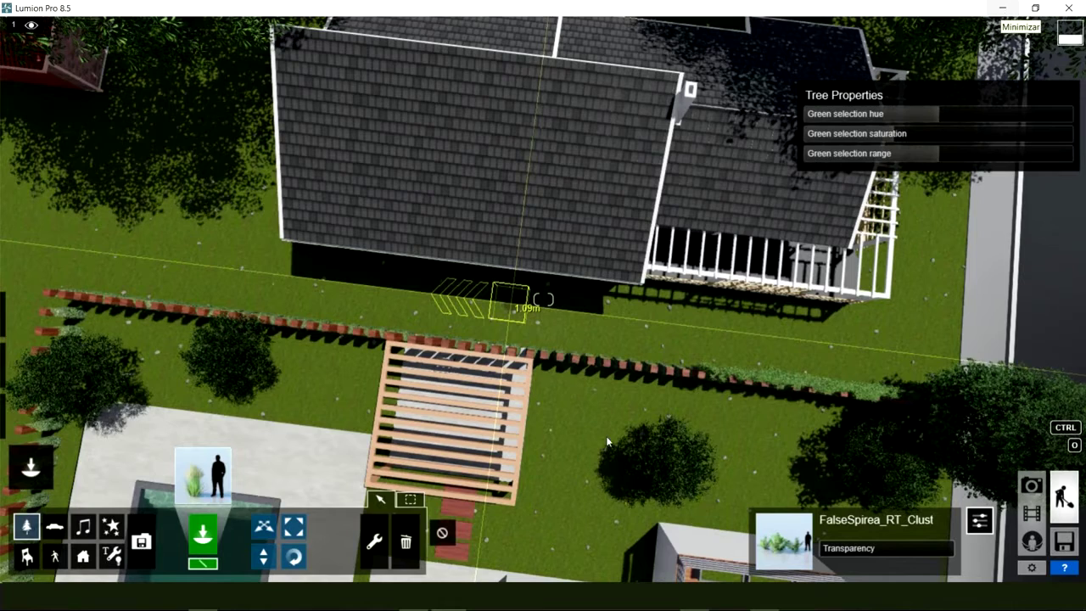
Load ChineseJuniper_B3 from the Nature Library's Conifers tab as the model to place
click(209, 480)
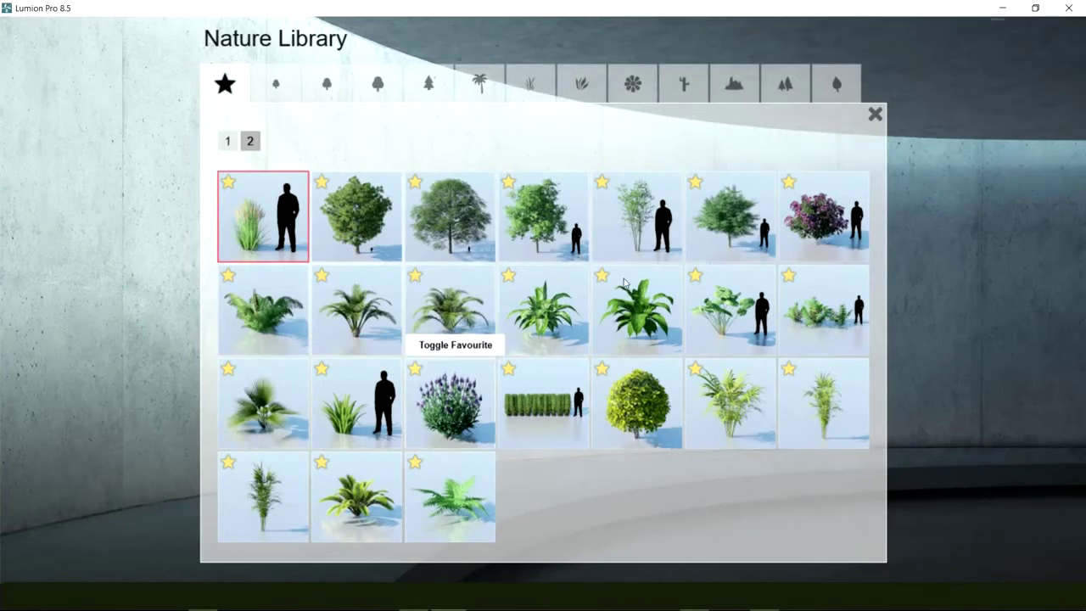
click(227, 139)
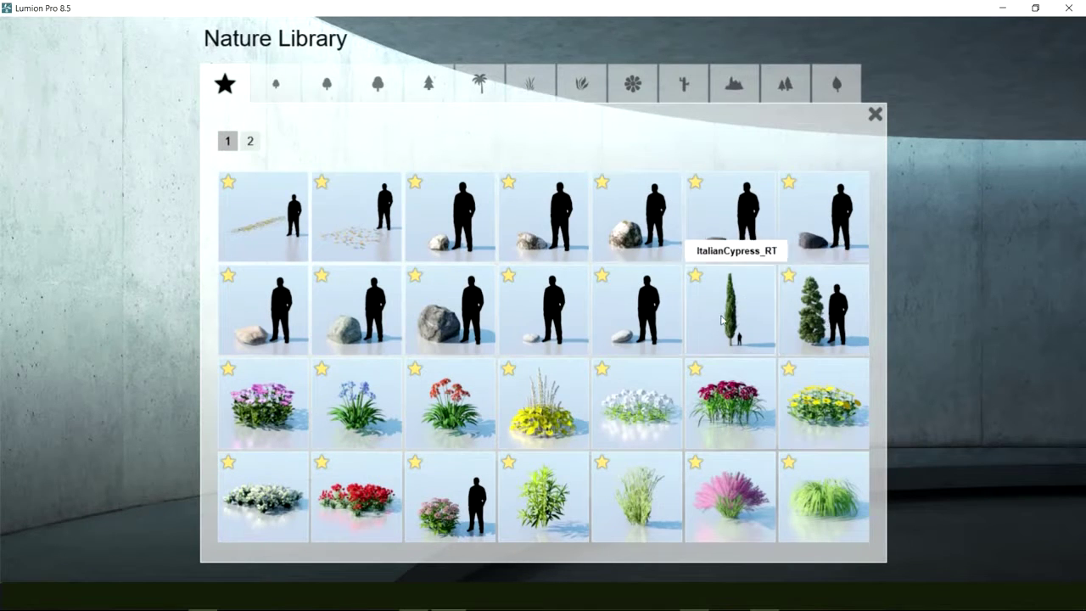
click(430, 84)
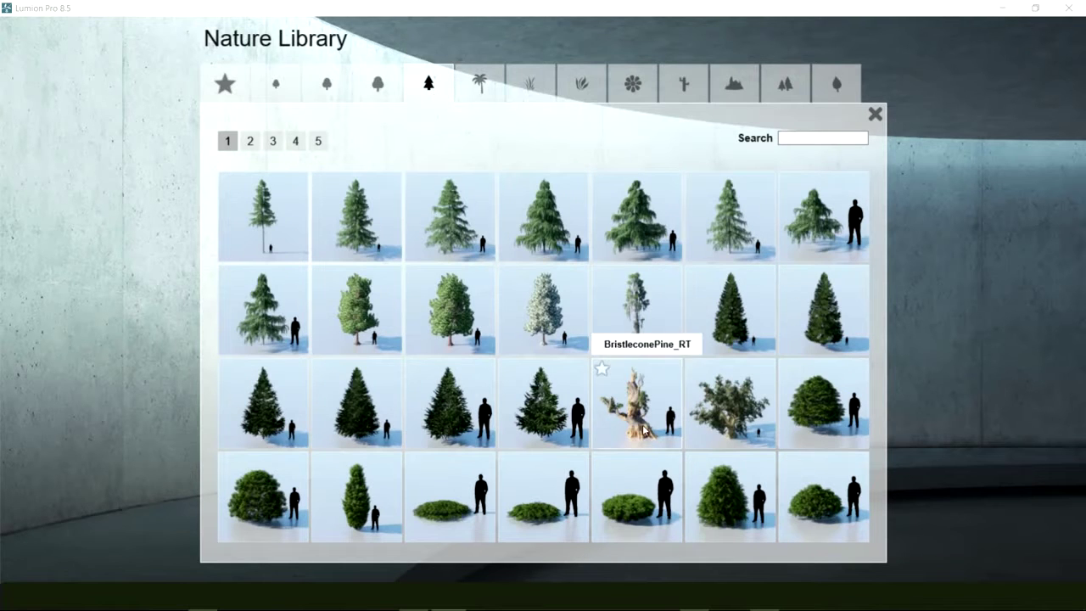
mouse_move(356, 500)
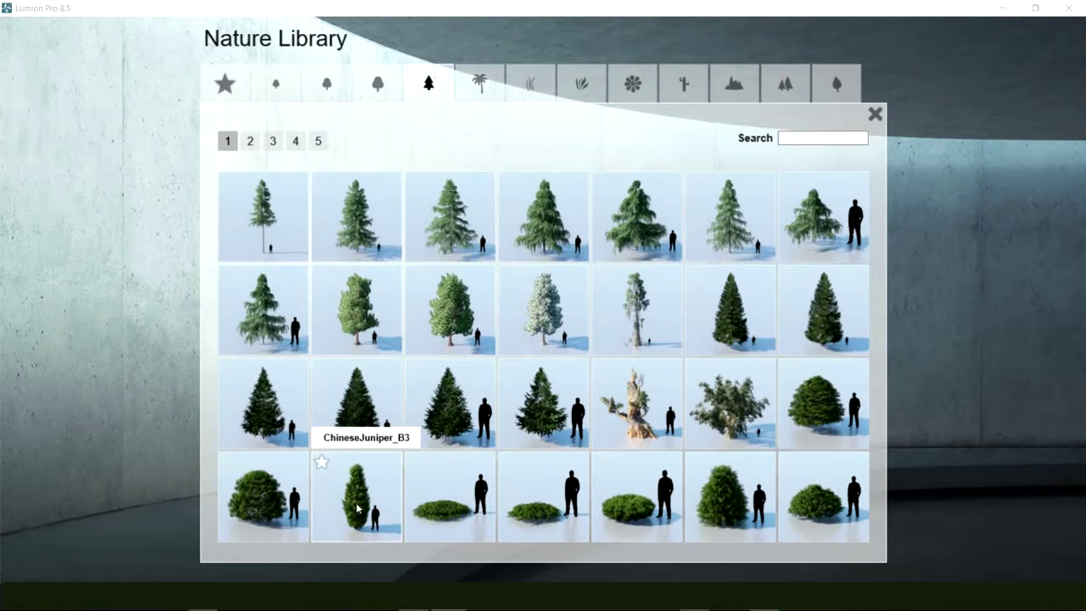
click(357, 508)
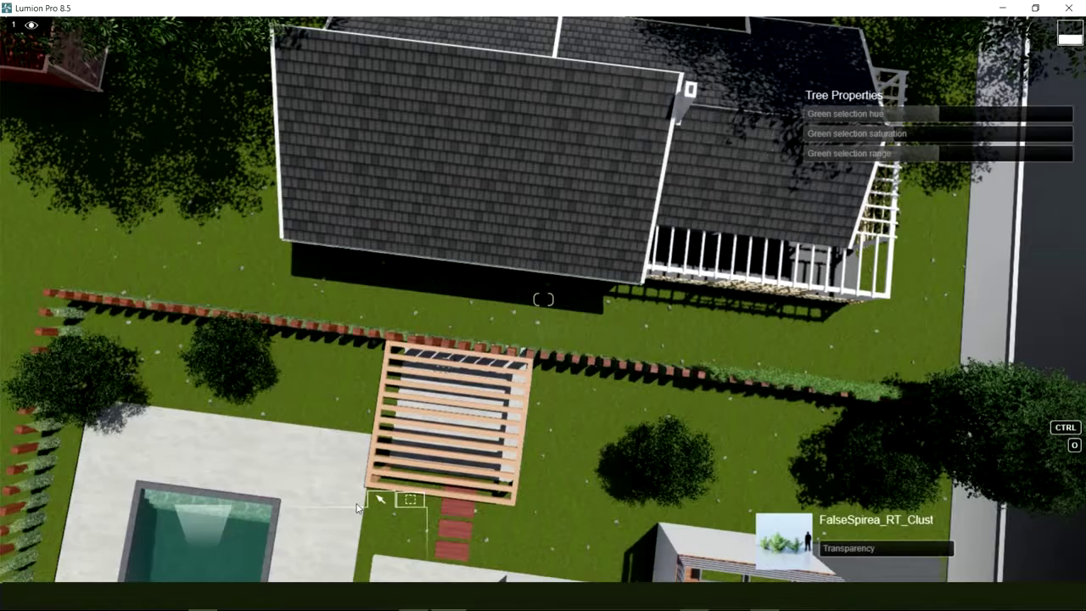
Draw a juniper planting line along the hedge edging, removing grass from the plant mix
drag(898, 374, 967, 374)
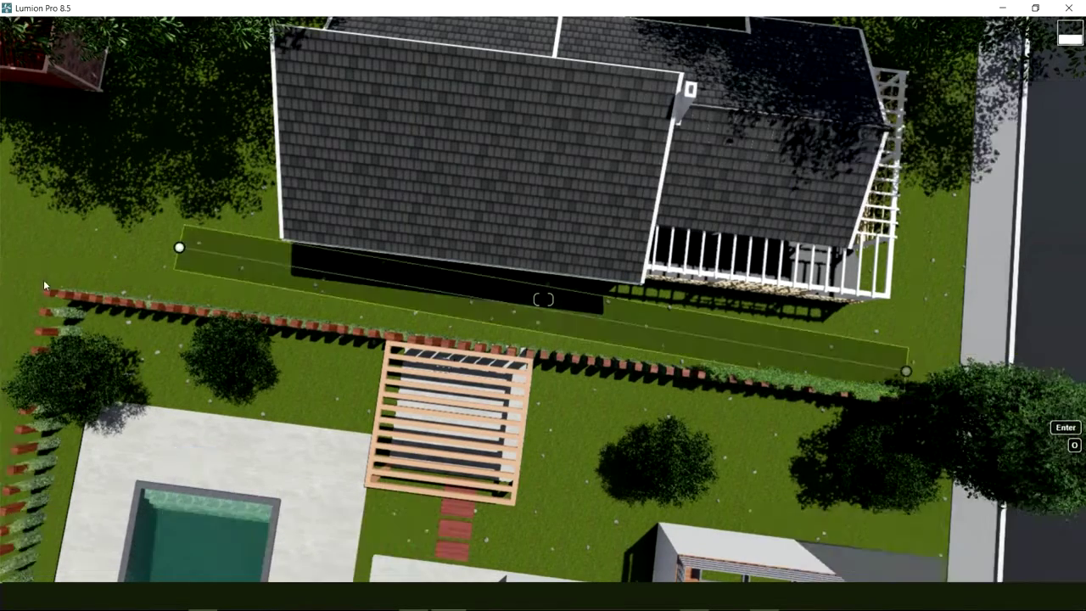
click(49, 280)
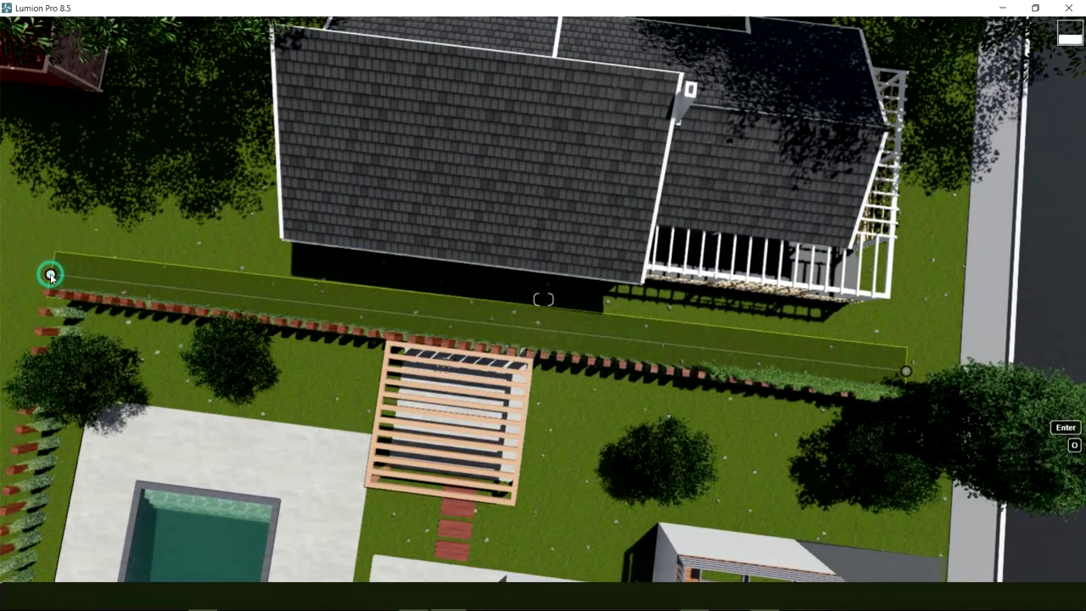
key(Return)
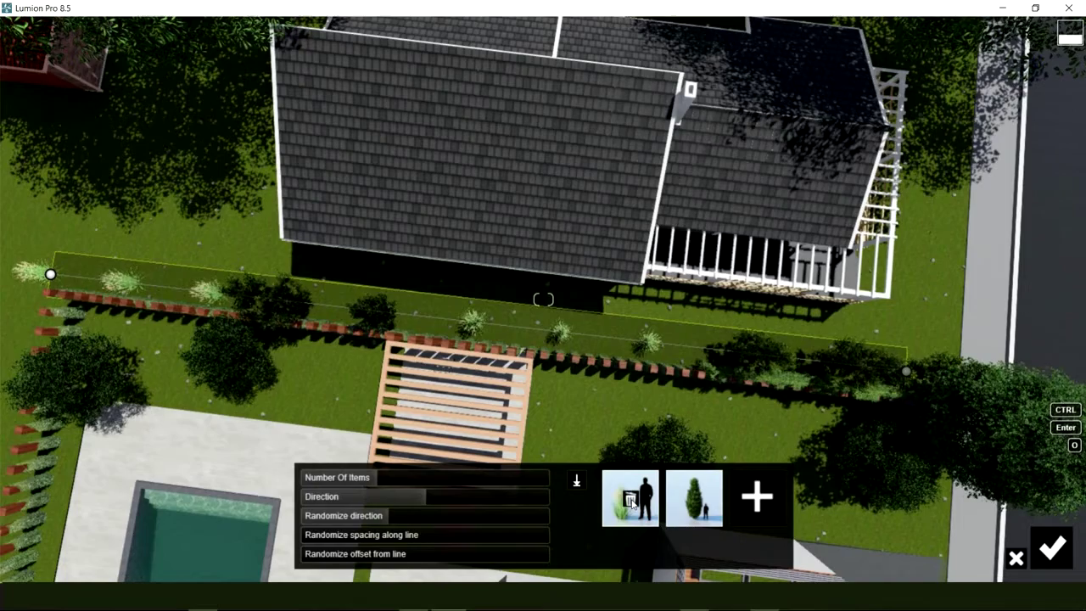
click(631, 501)
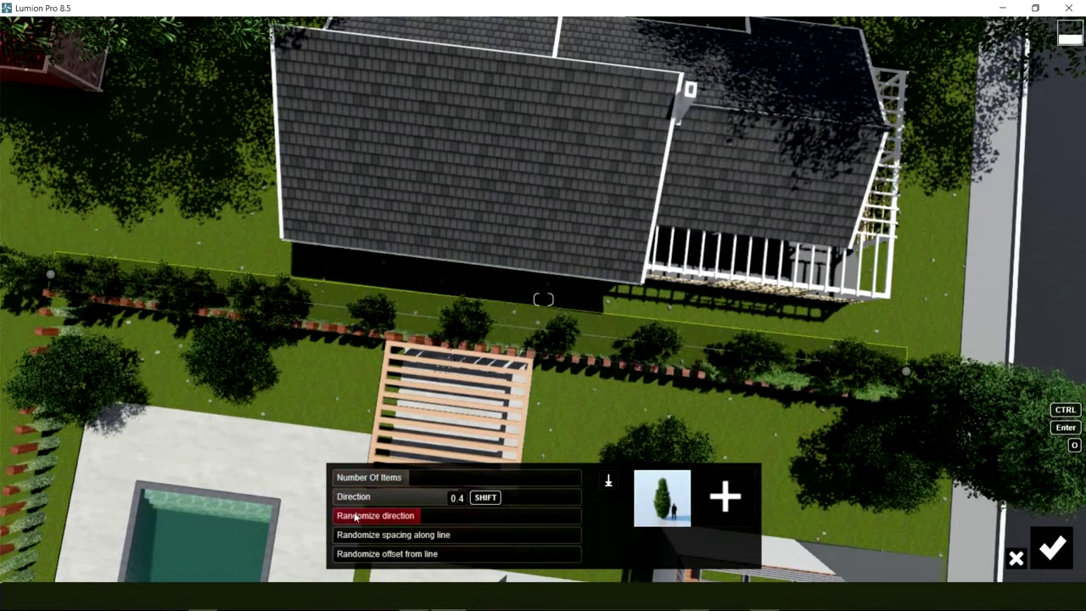
Set the juniper row to Direction 0 with many more items, then commit it
drag(356, 517, 332, 516)
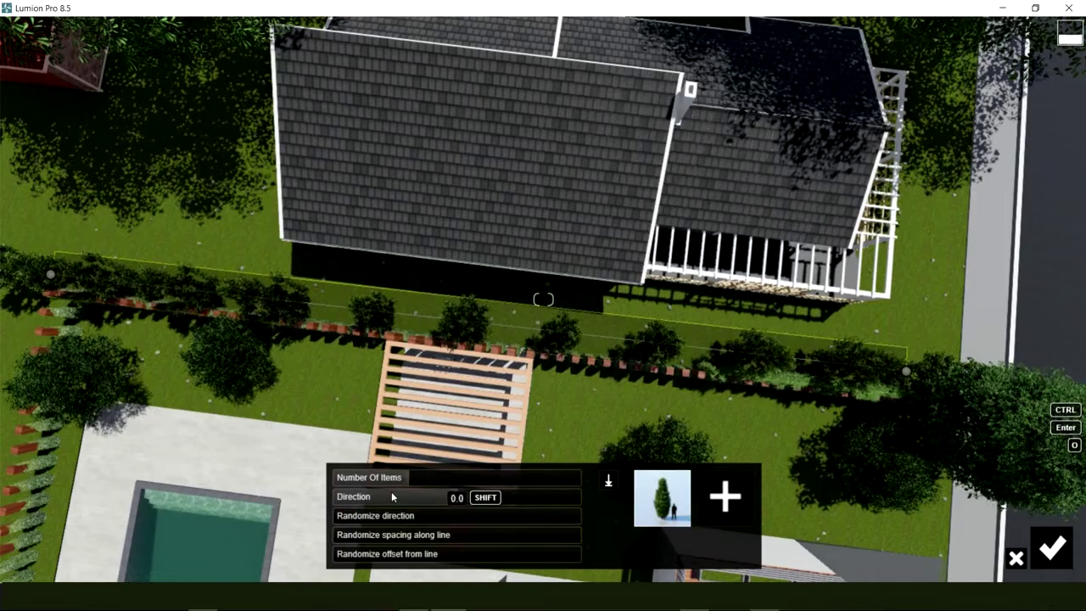
drag(429, 477, 453, 478)
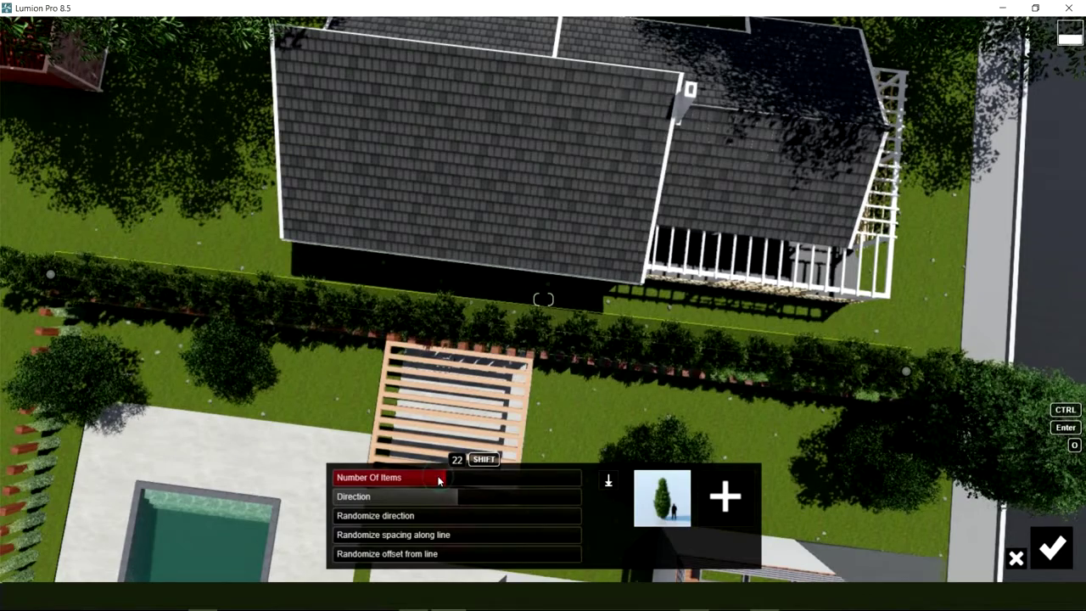
drag(439, 481, 438, 481)
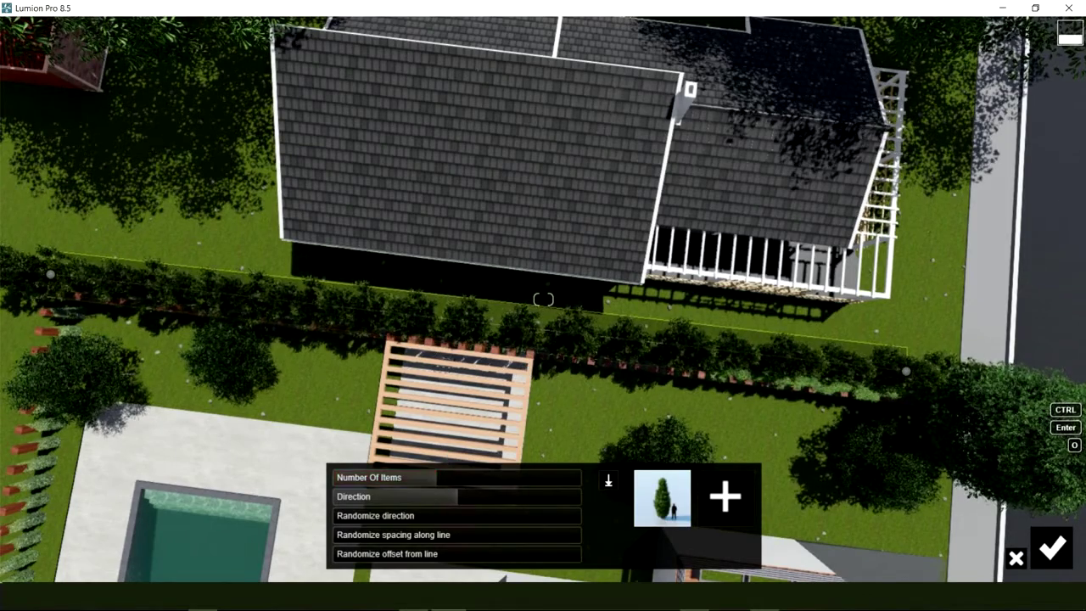
right_drag(437, 481, 522, 481)
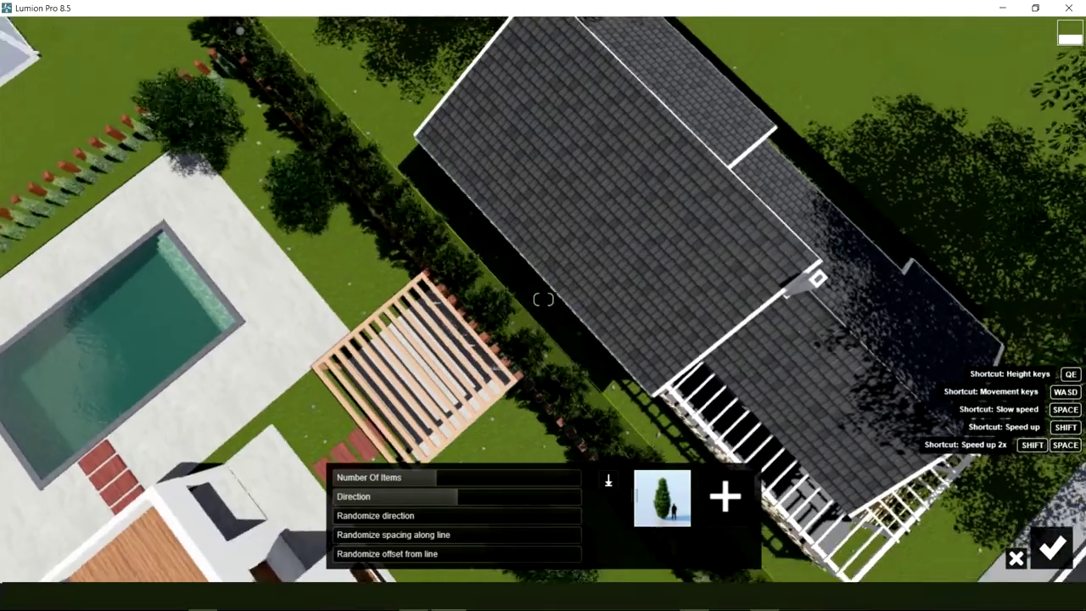
right_drag(576, 396, 565, 393)
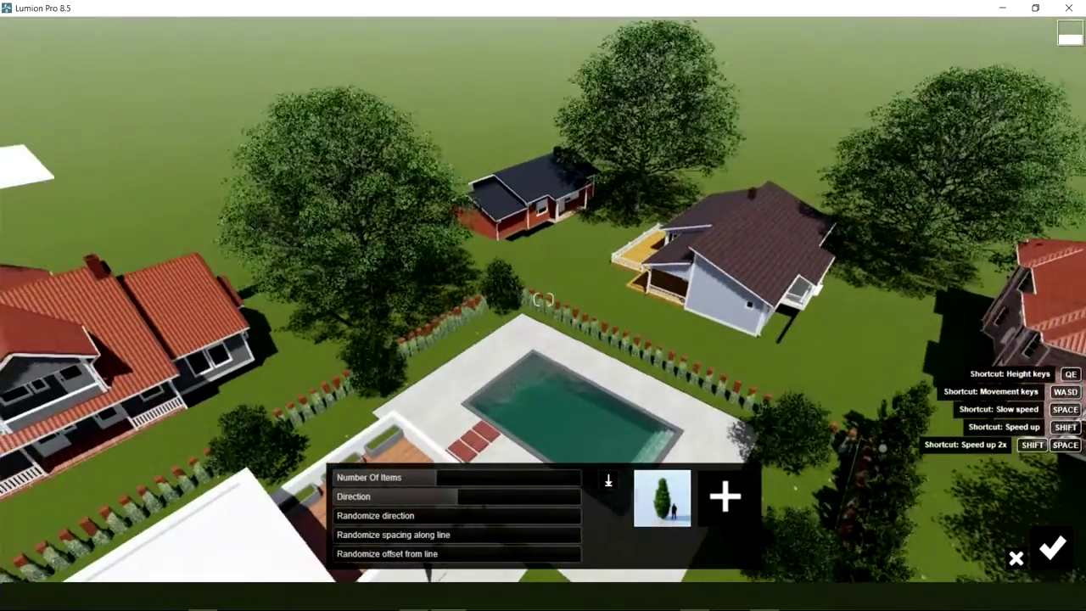
mouse_move(448, 303)
right_down()
mouse_move(494, 241)
mouse_move(1051, 552)
right_up()
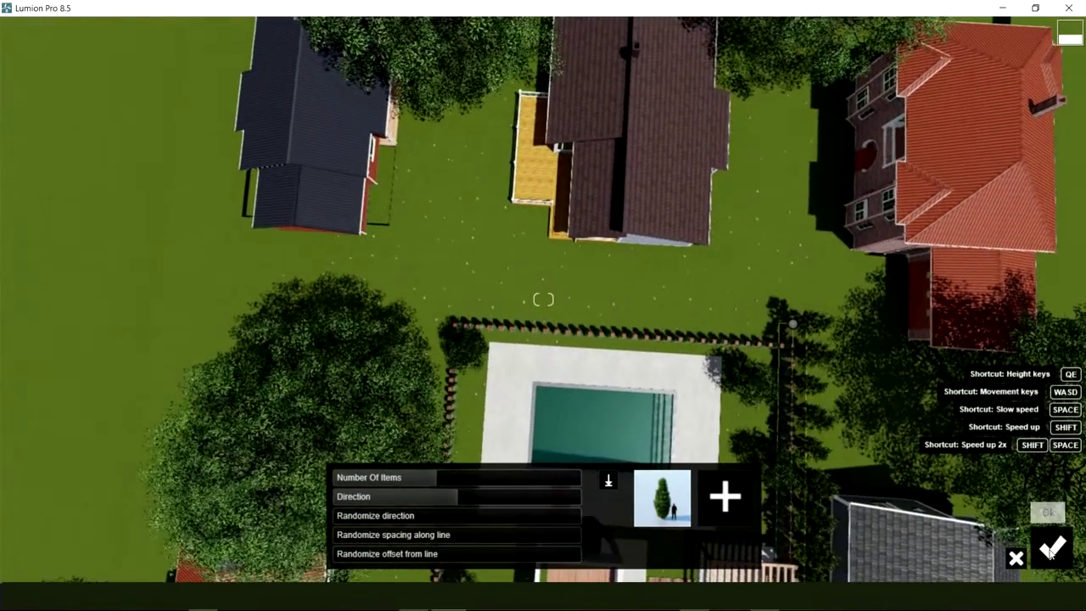
click(1051, 553)
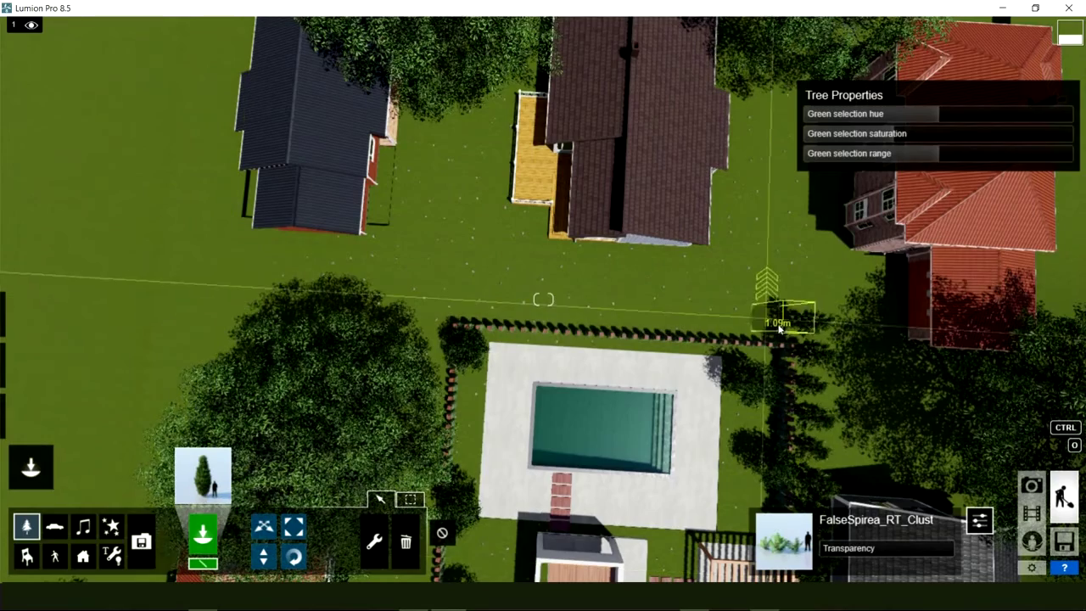
Plant a line of Chinese junipers along the pool yard's top edge
click(527, 299)
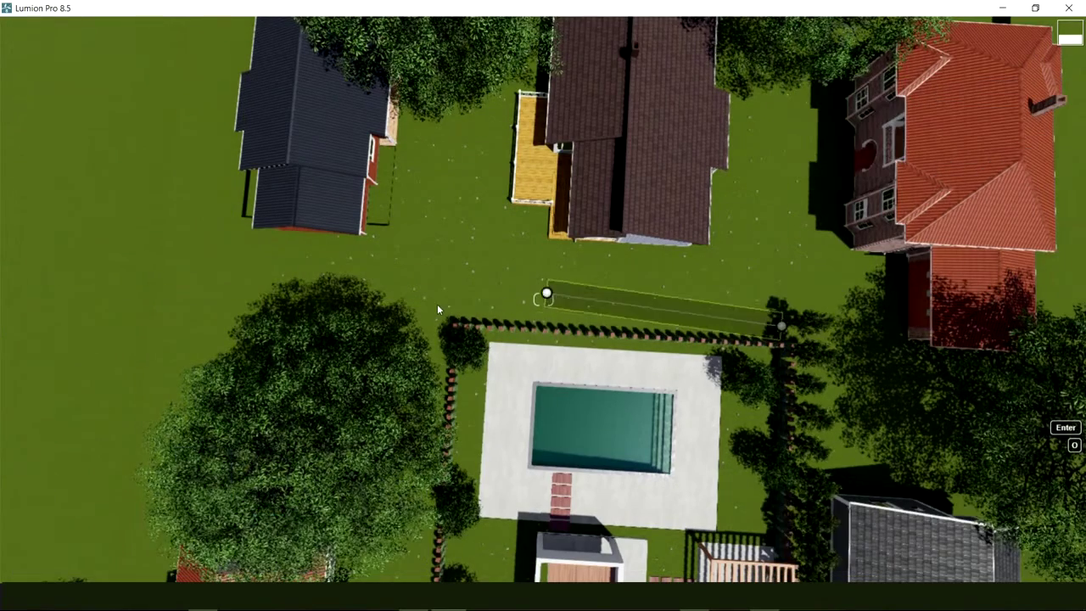
click(445, 306)
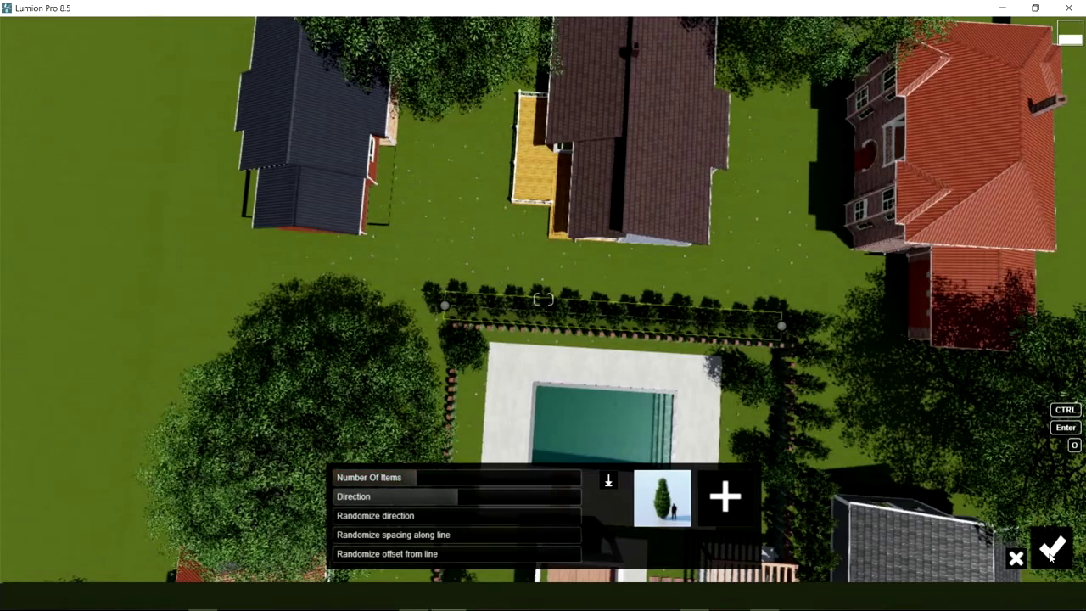
key(Return)
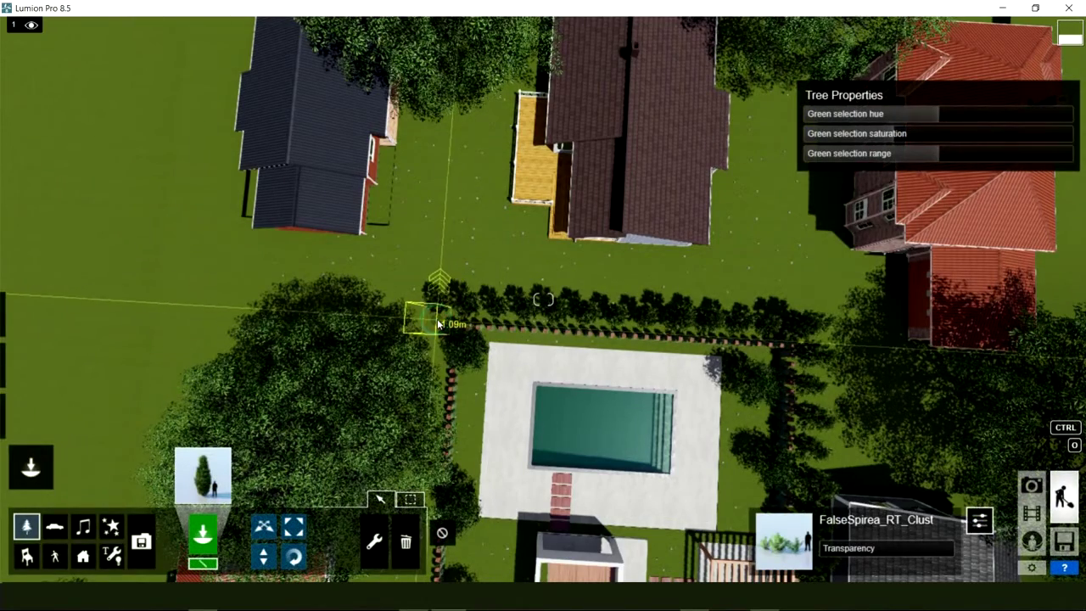
Add a second juniper line toward the street, set it to 16 items, and confirm
key(Return)
right_drag(543, 299, 173, 296)
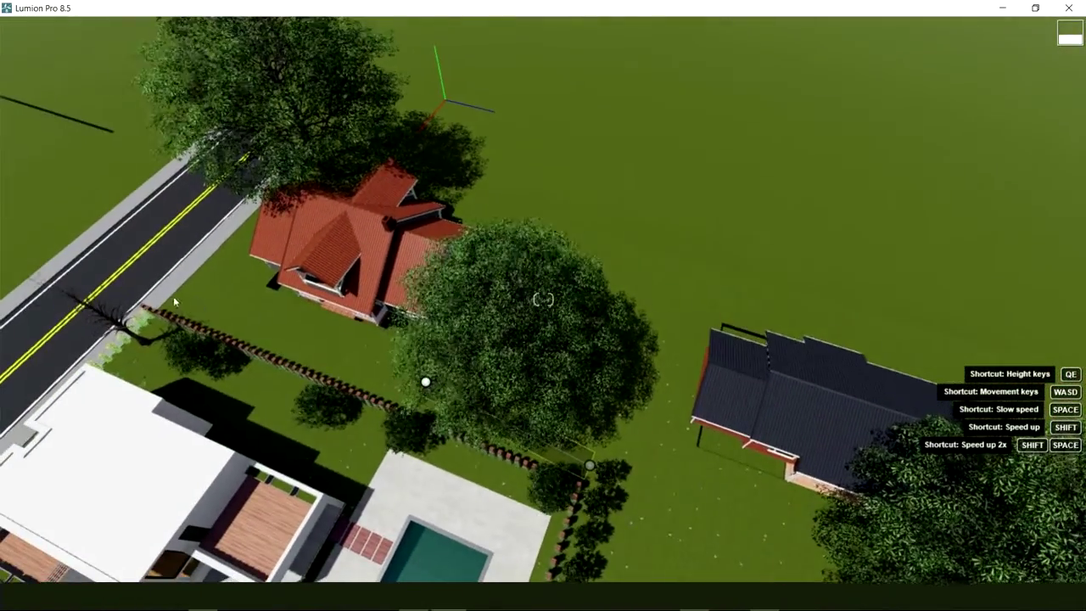
click(171, 296)
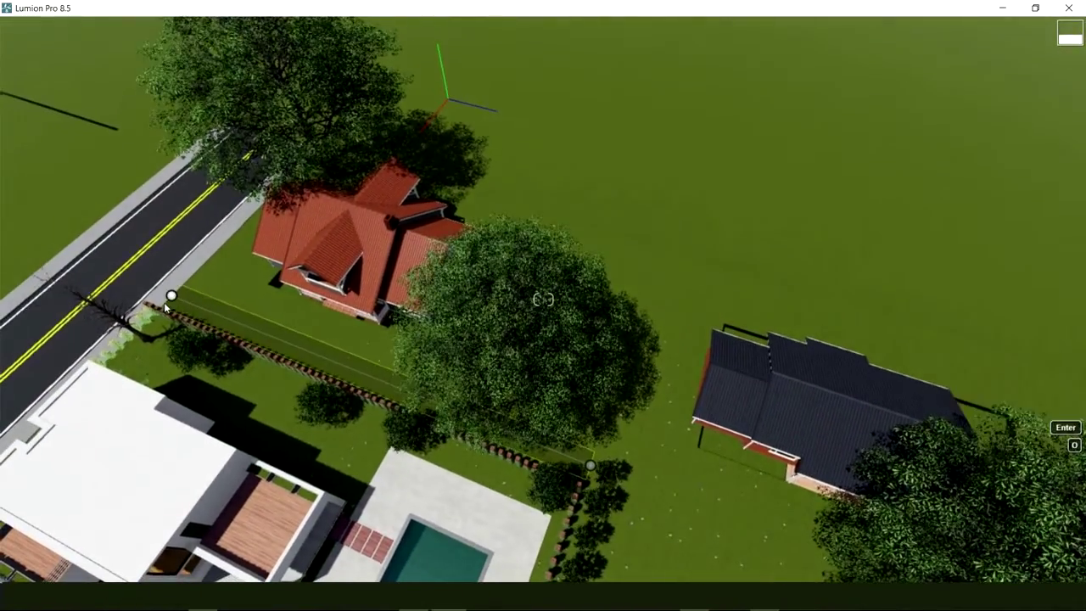
key(Return)
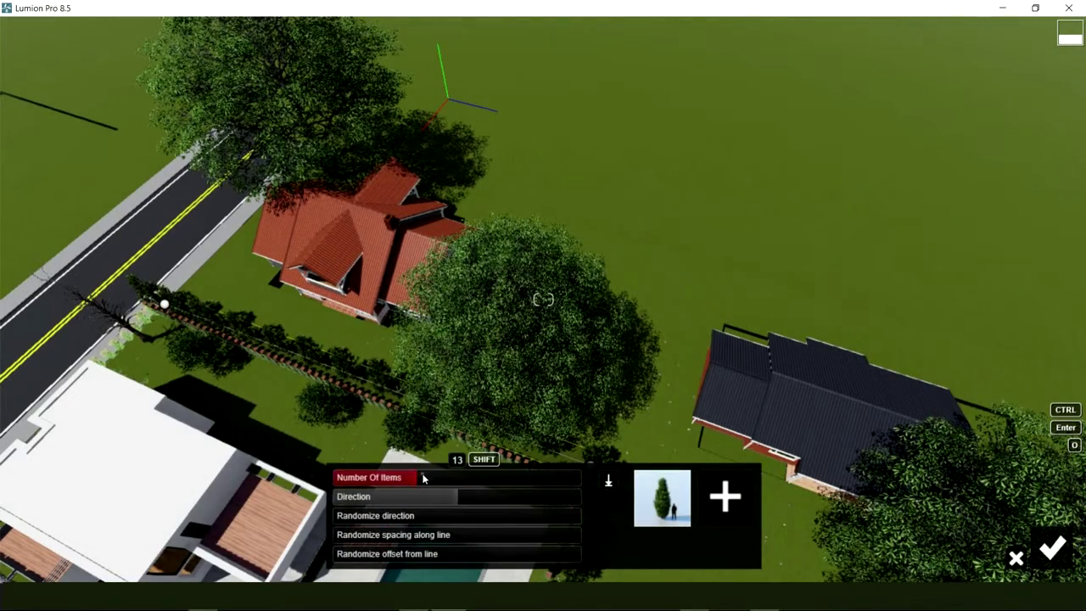
drag(422, 478, 429, 481)
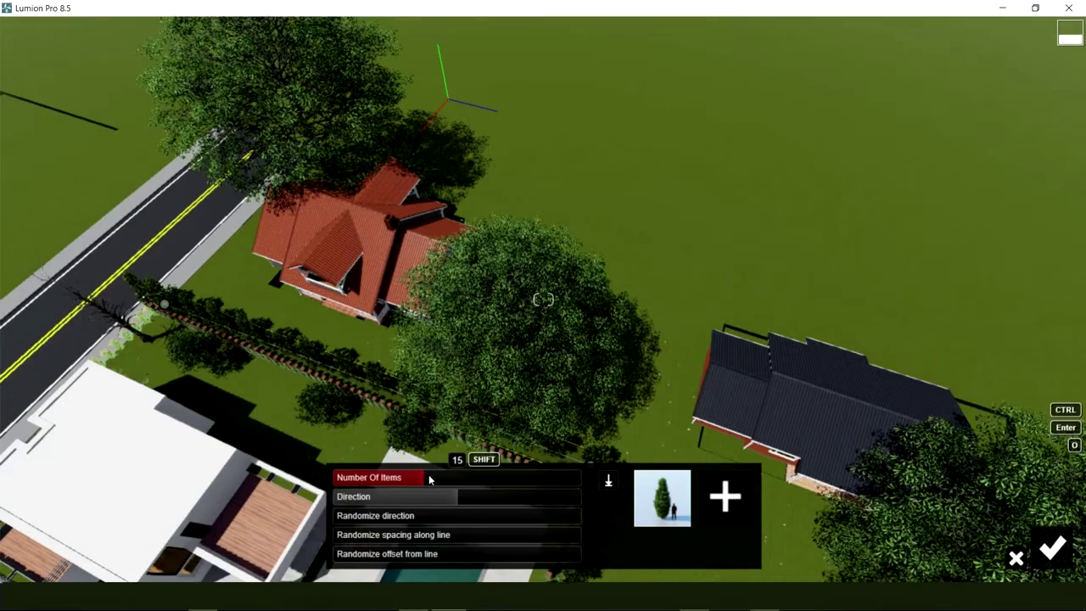
click(1055, 551)
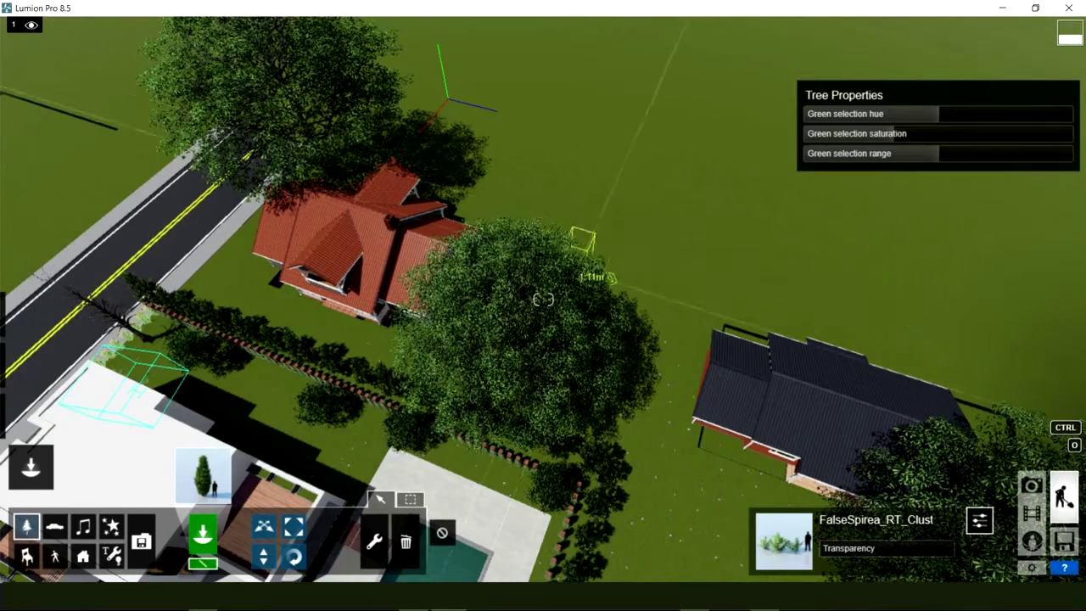
right_drag(582, 239, 543, 299)
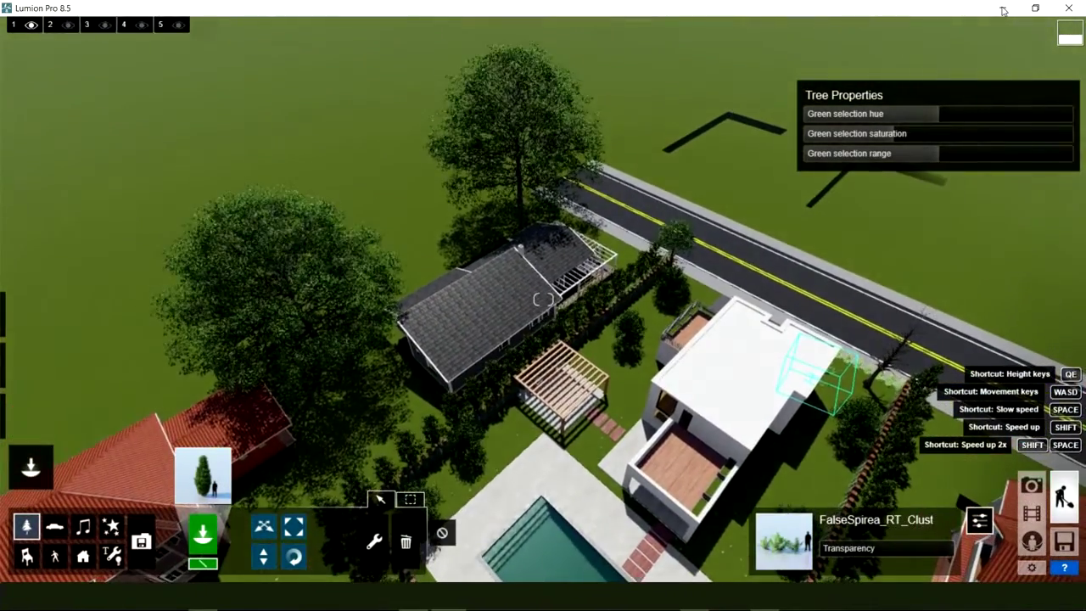
Fly the camera down onto the rooftop deck planters and bring up the Nature Library
right_drag(1007, 17, 976, 102)
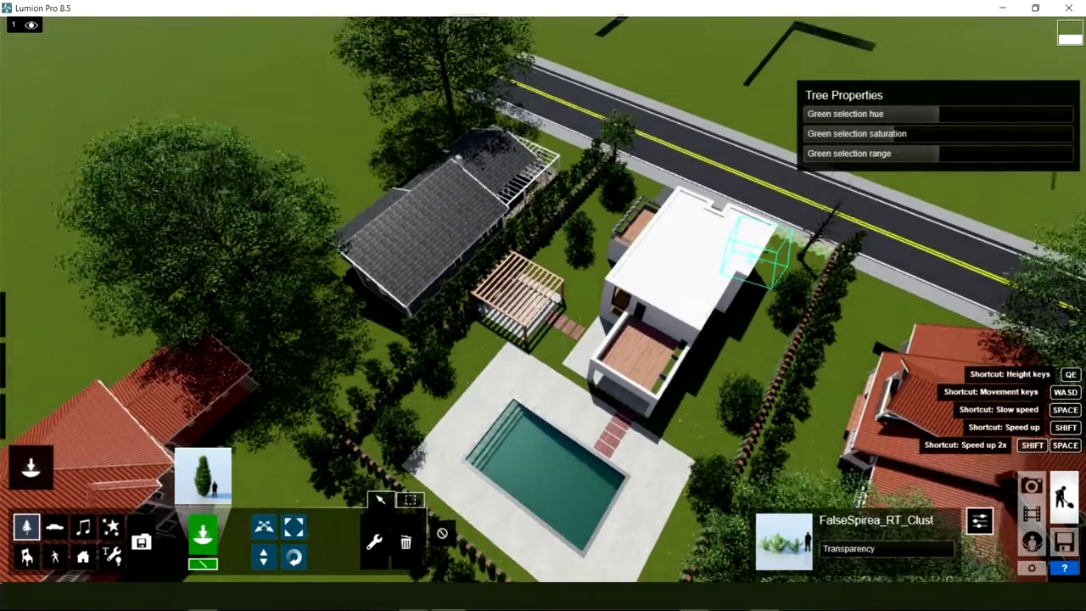
right_drag(536, 342, 558, 318)
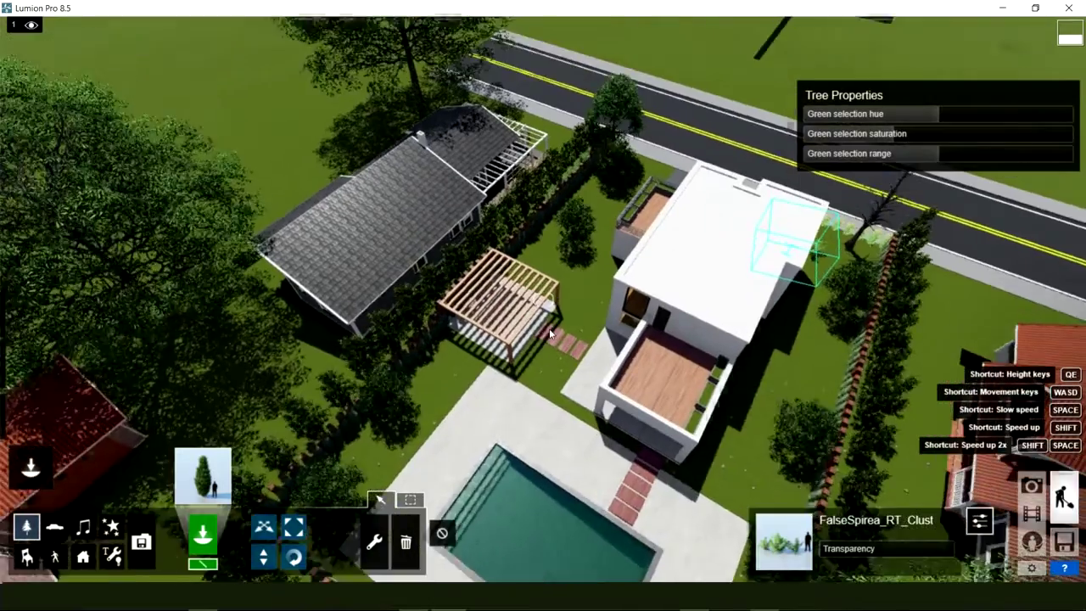
key(w)
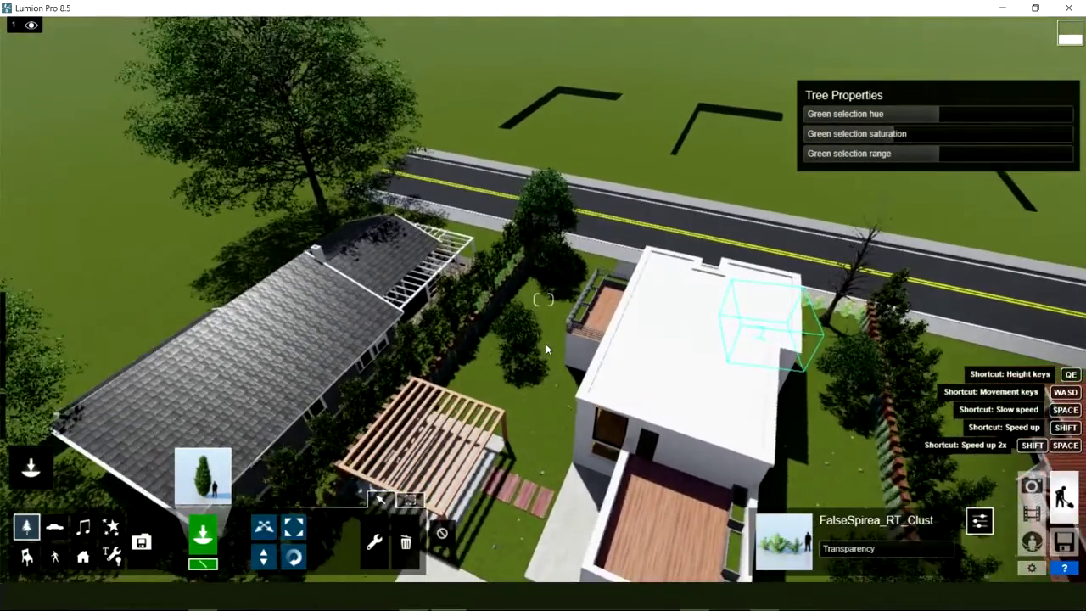
key(w)
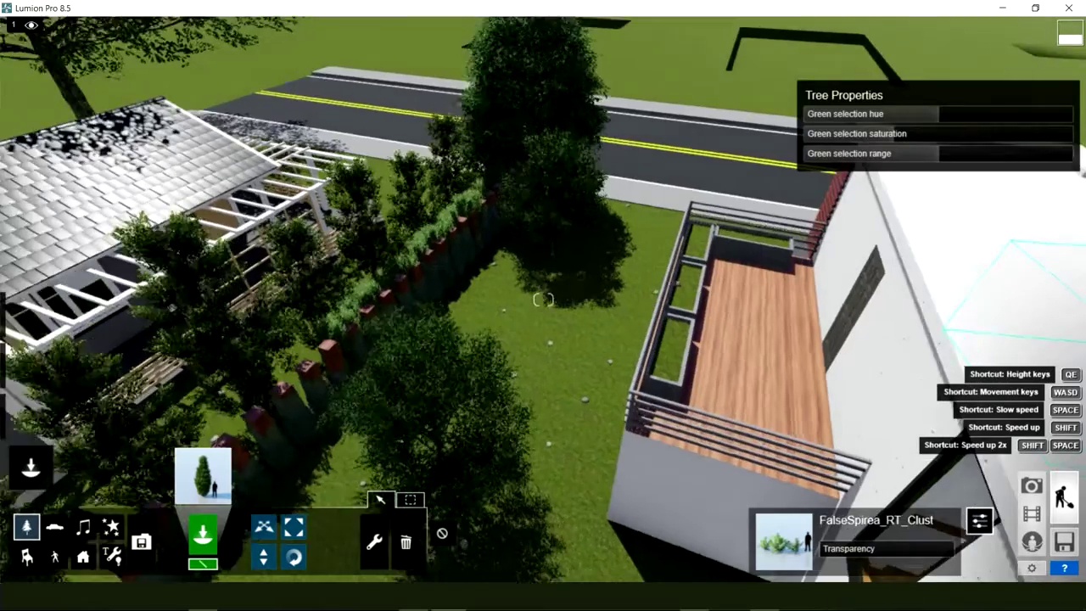
key(w)
mouse_move(521, 348)
right_down()
mouse_move(594, 339)
mouse_move(330, 420)
right_up()
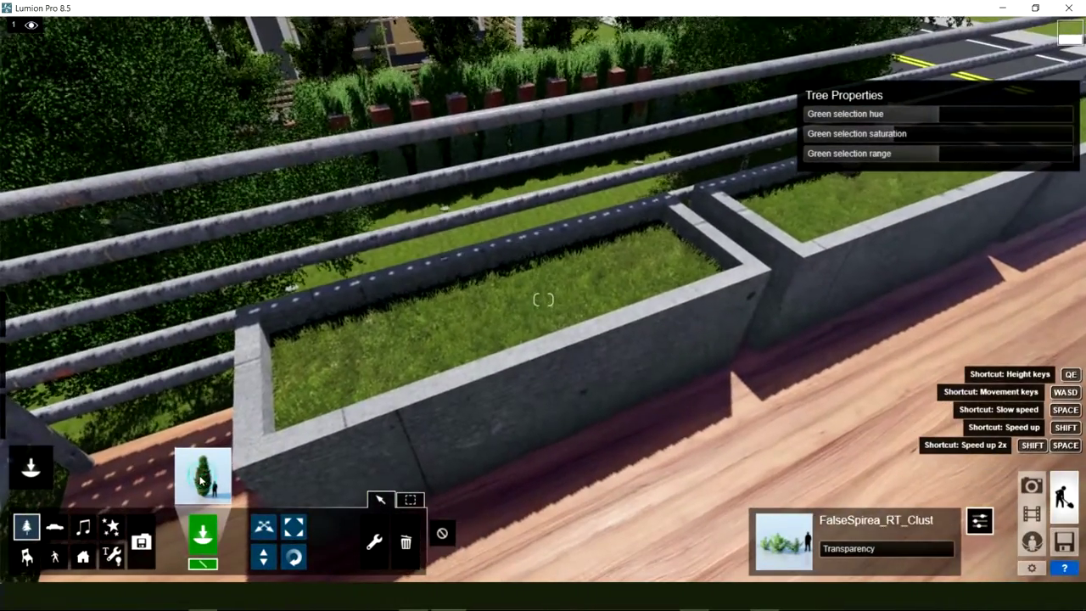
click(201, 481)
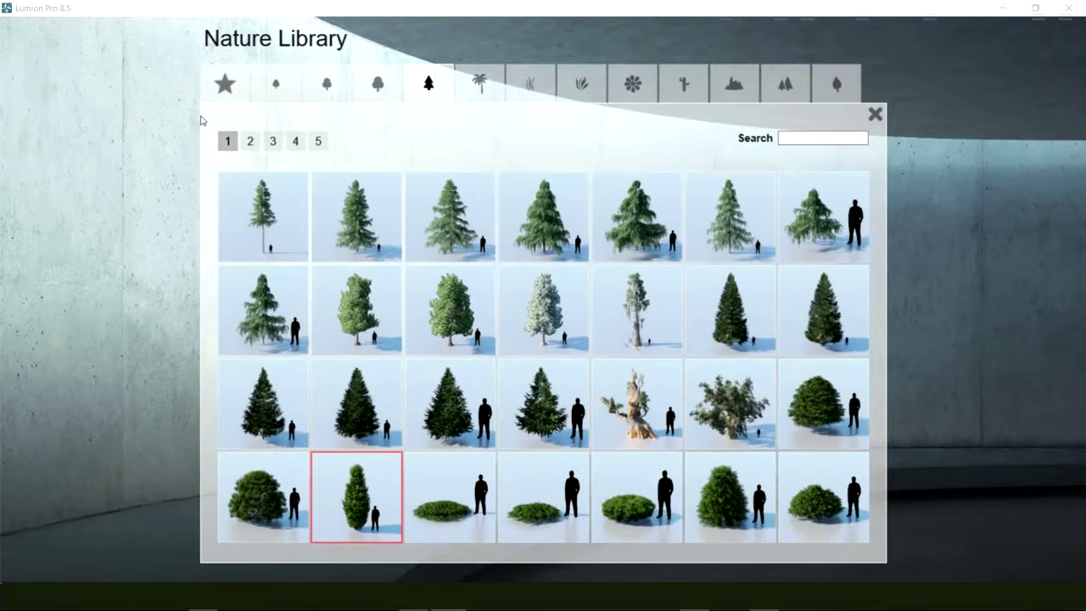
Select Japanese Forest Grass from Favourites and discard the trial line placement
click(228, 88)
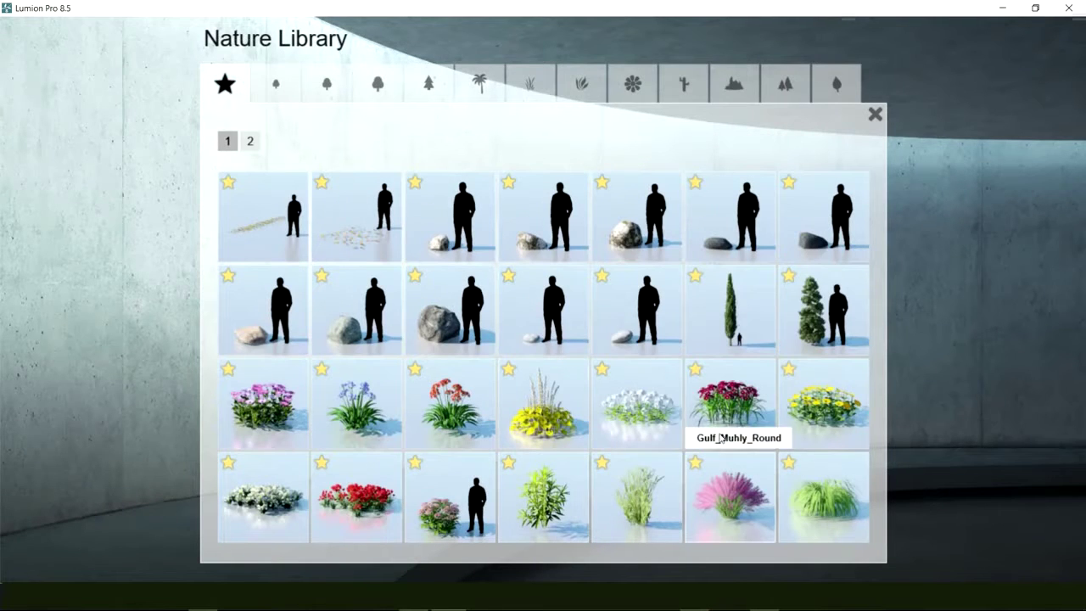
click(804, 502)
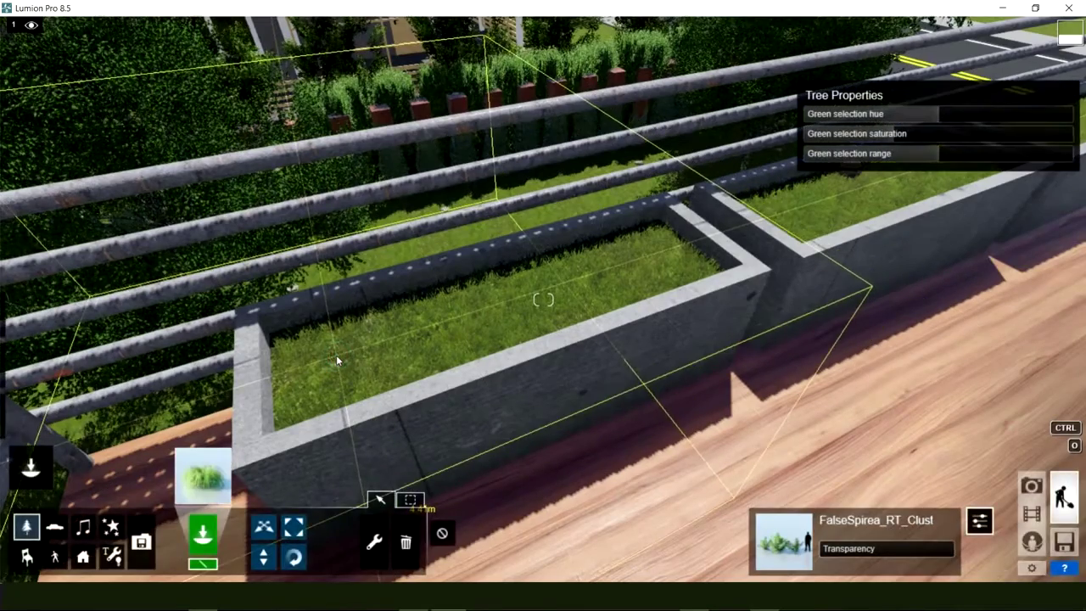
key(Return)
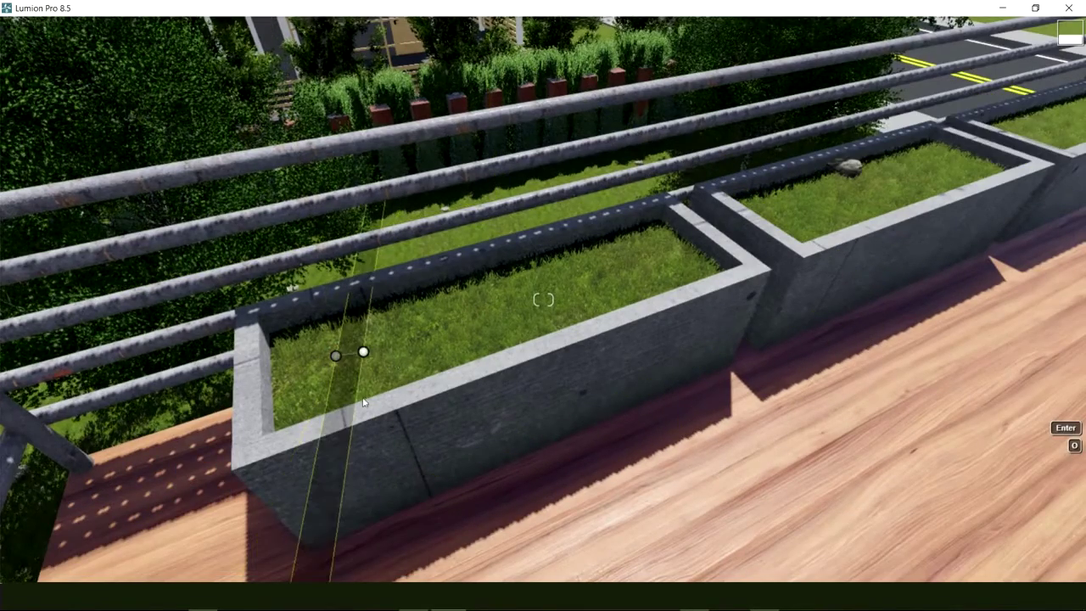
click(395, 348)
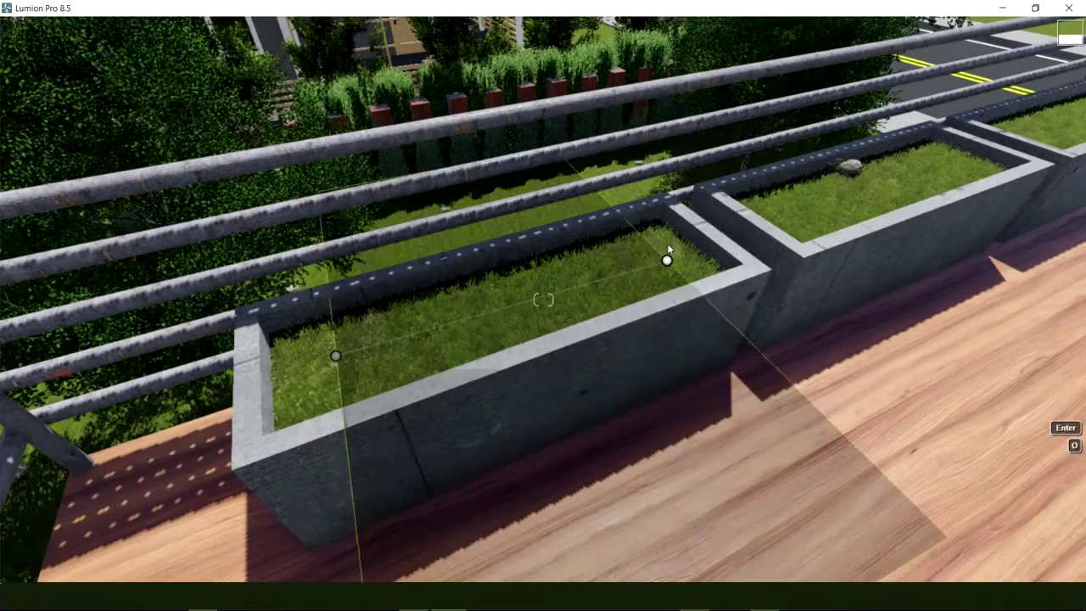
click(668, 244)
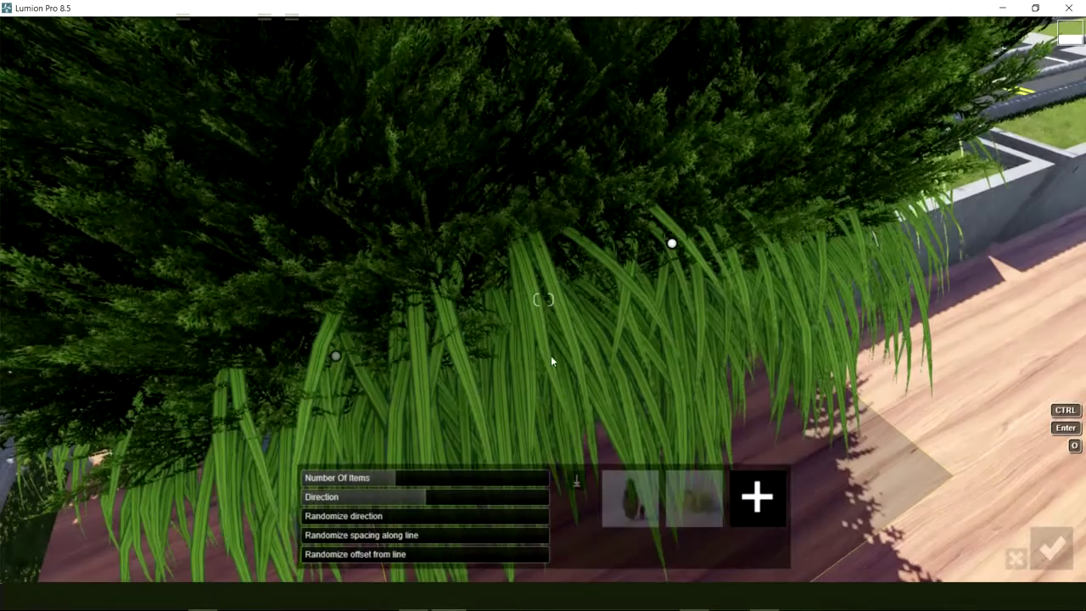
click(1016, 558)
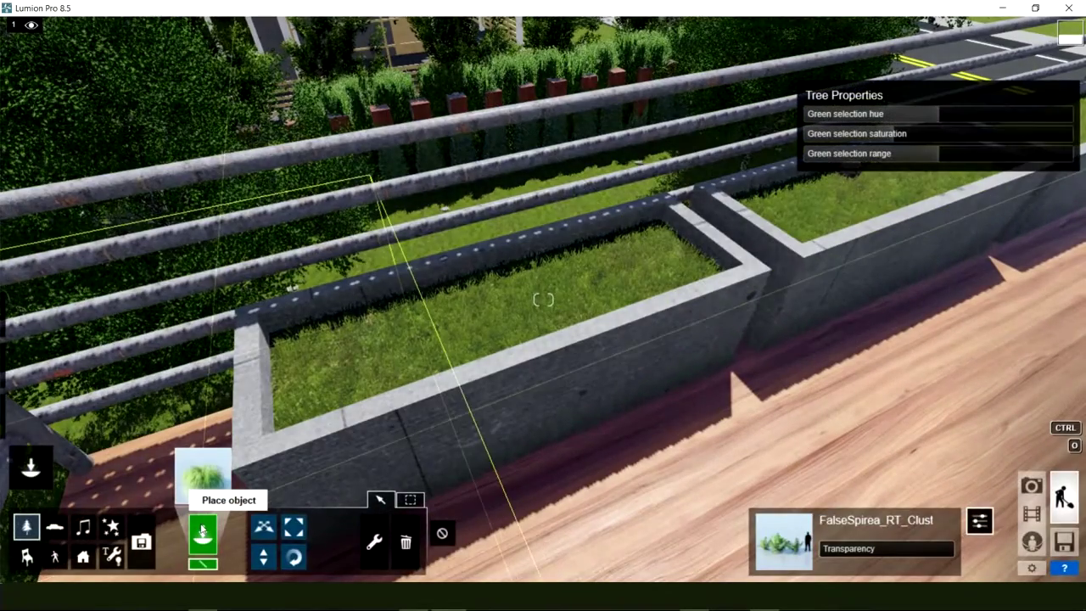
Place two Japanese Forest Grass clumps in the rooftop planters, then reopen the Nature Library
click(375, 348)
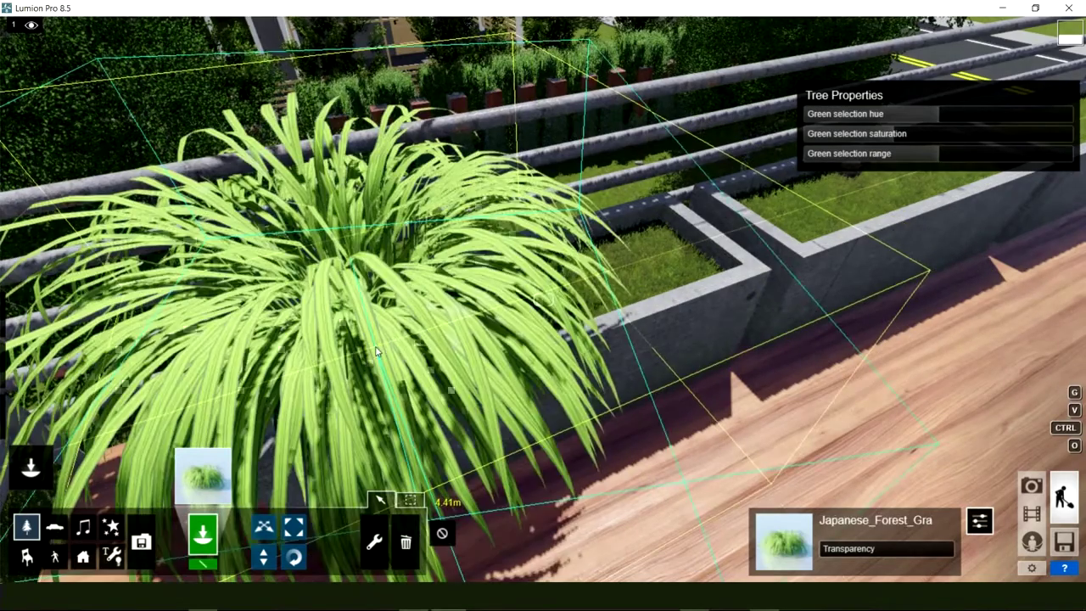
right_drag(805, 198, 739, 162)
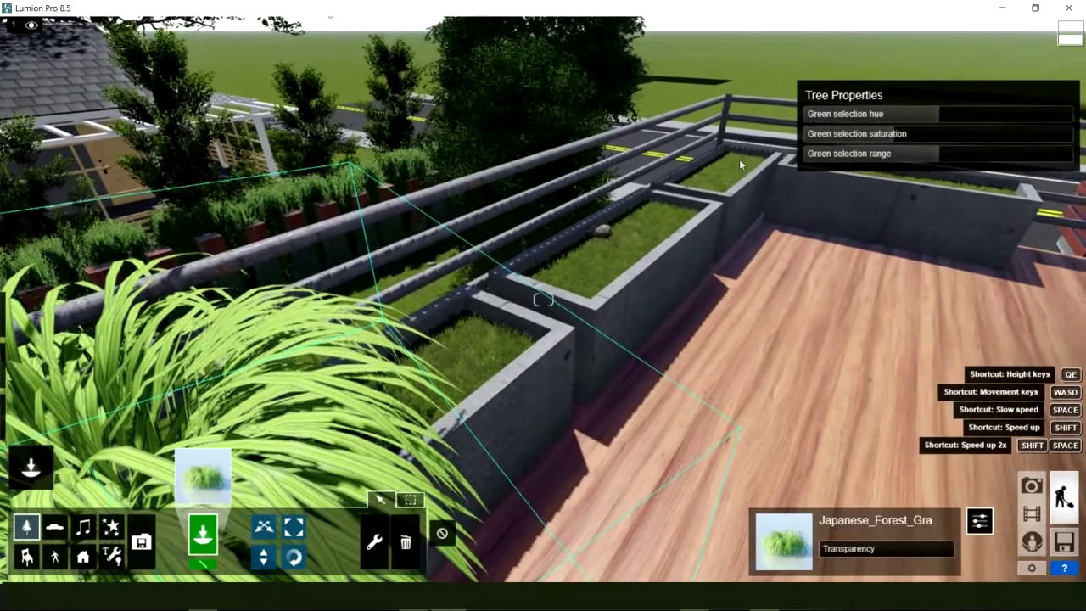
click(740, 159)
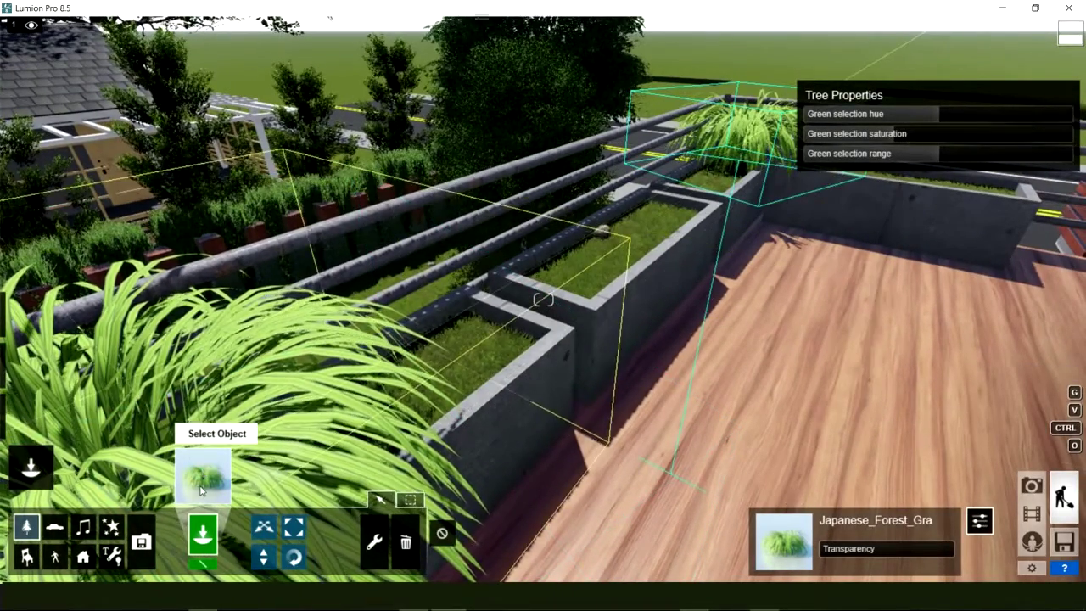
click(202, 474)
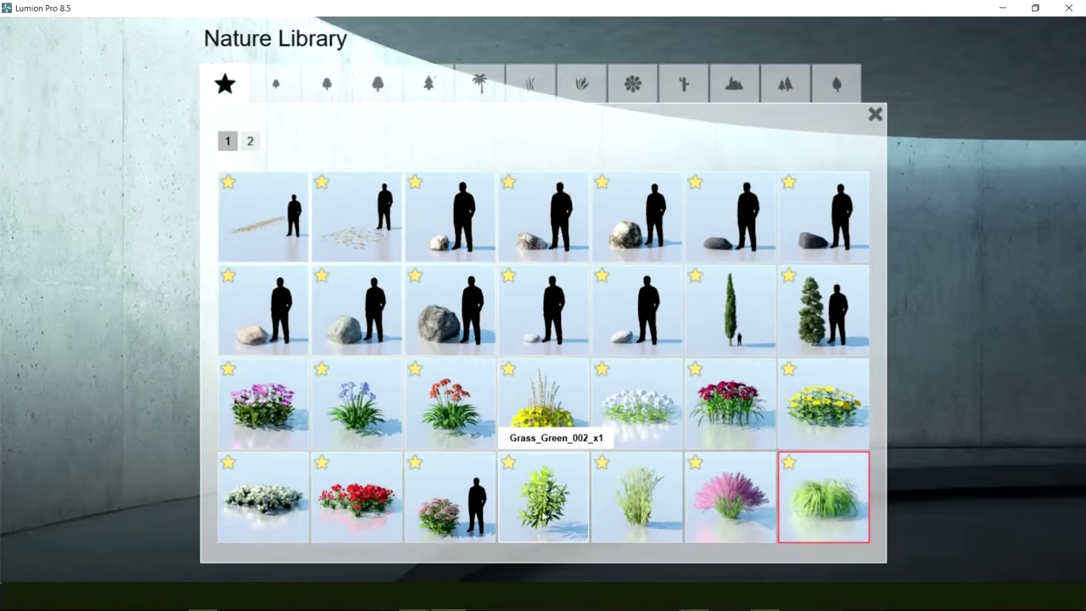
Place three tall leafy grass plants along the balcony planter
click(543, 514)
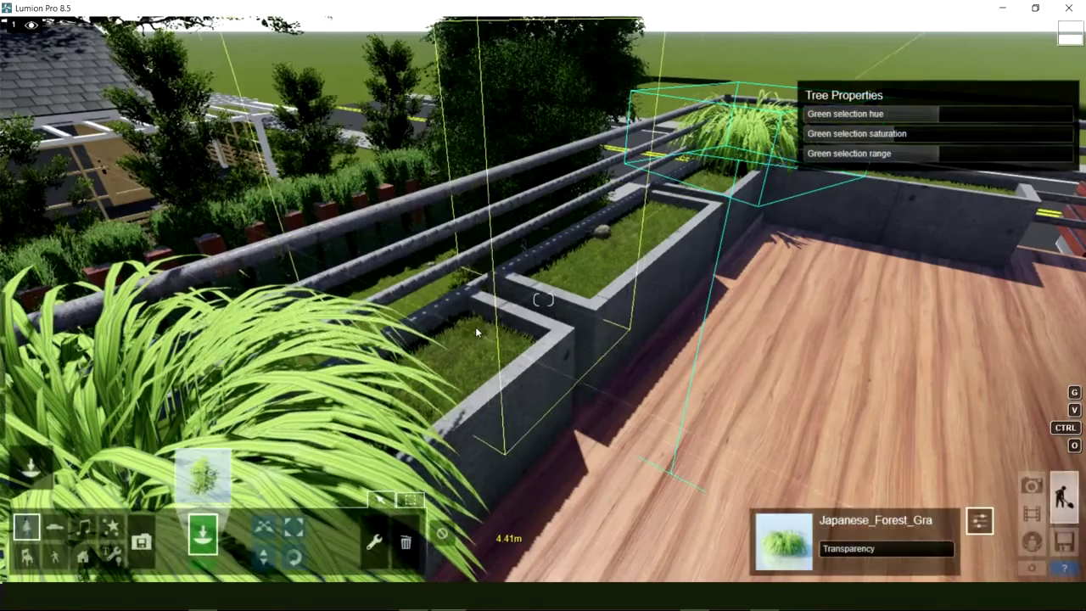
click(475, 327)
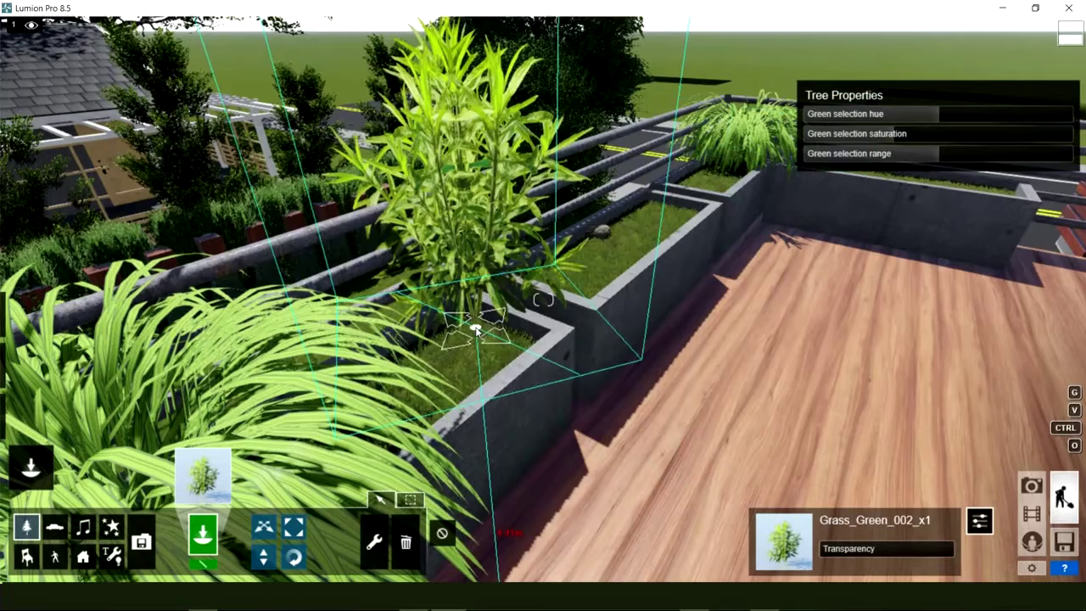
click(592, 251)
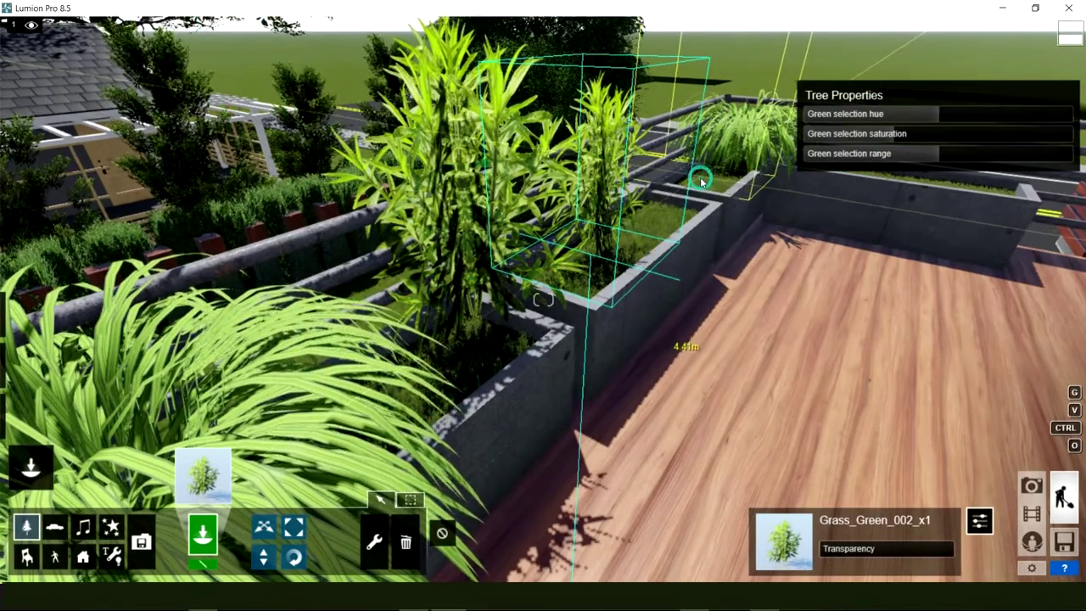
click(700, 177)
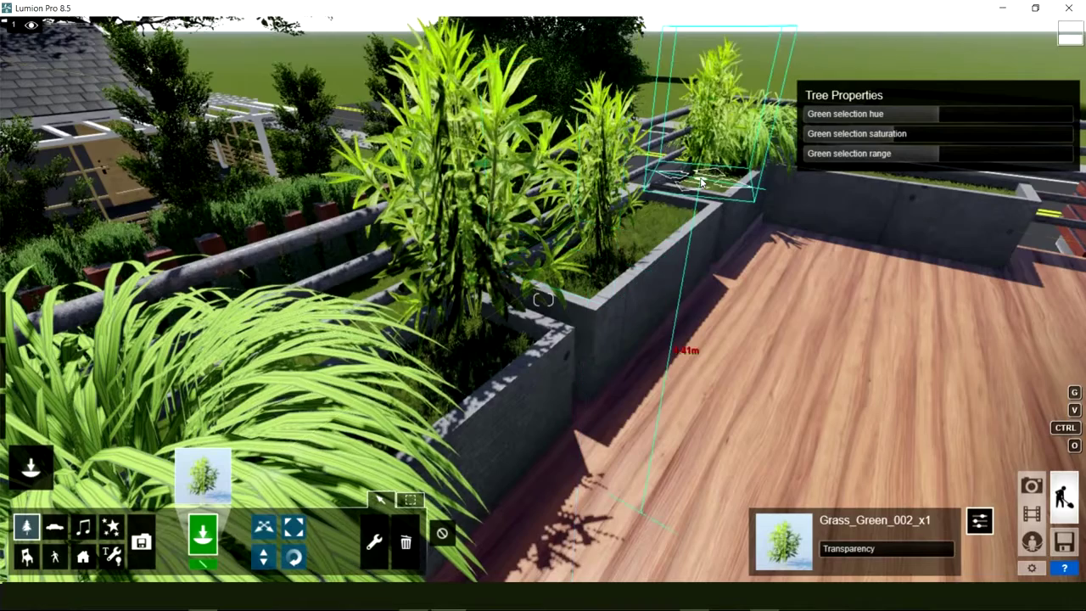
Switch to a slender grass and place three clumps, including two in the end planter
click(207, 496)
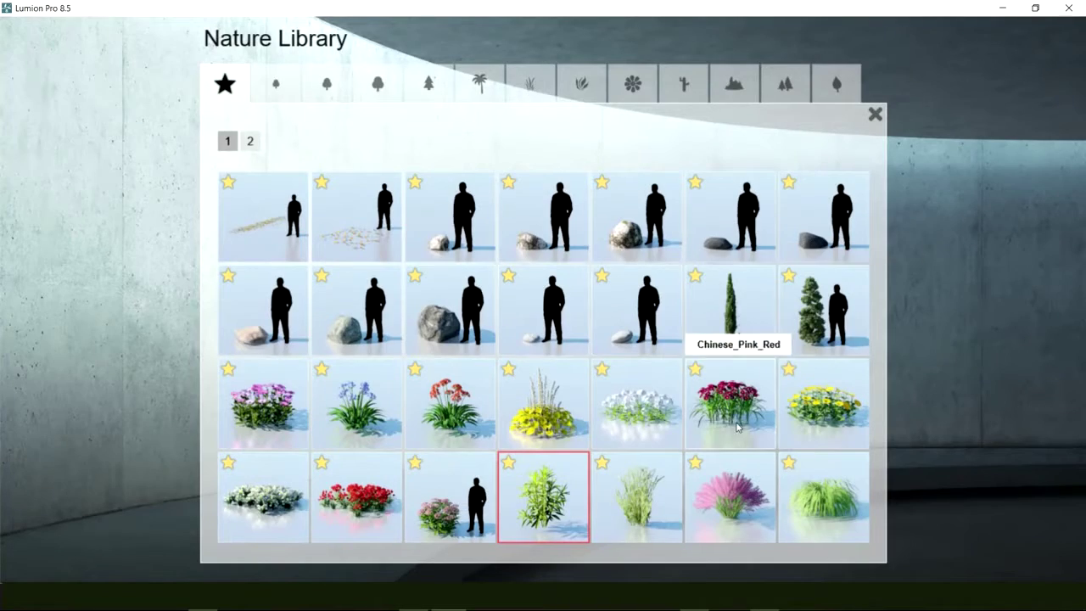
click(647, 507)
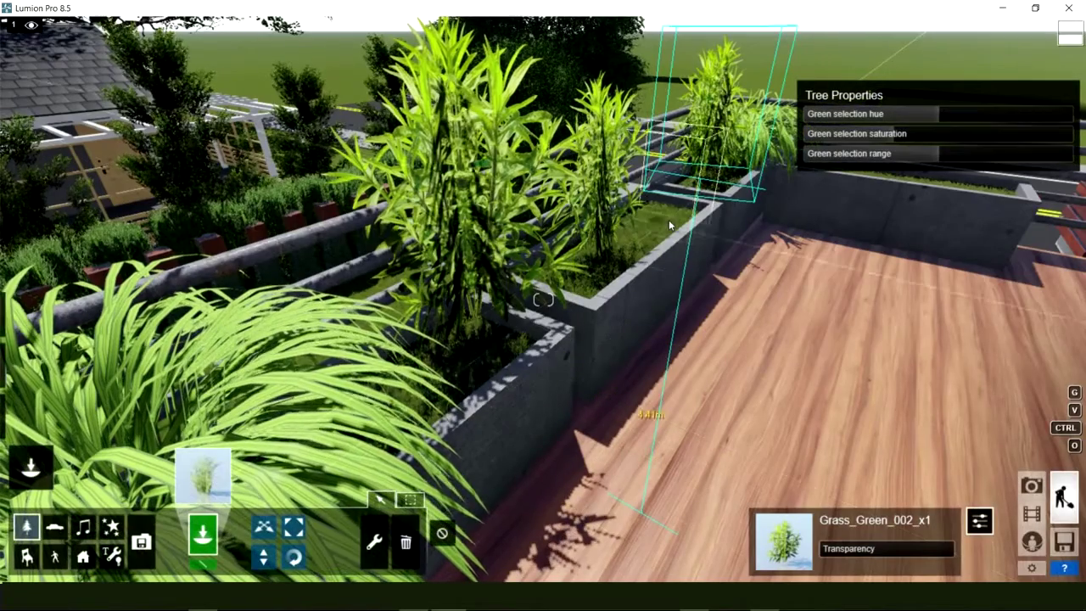
click(633, 231)
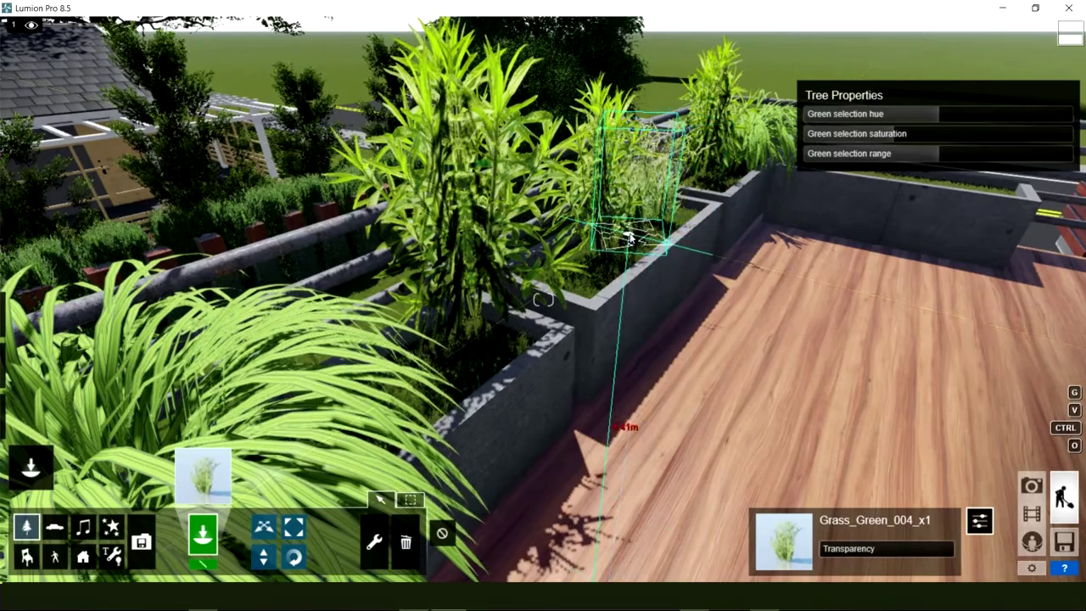
right_drag(628, 232, 628, 232)
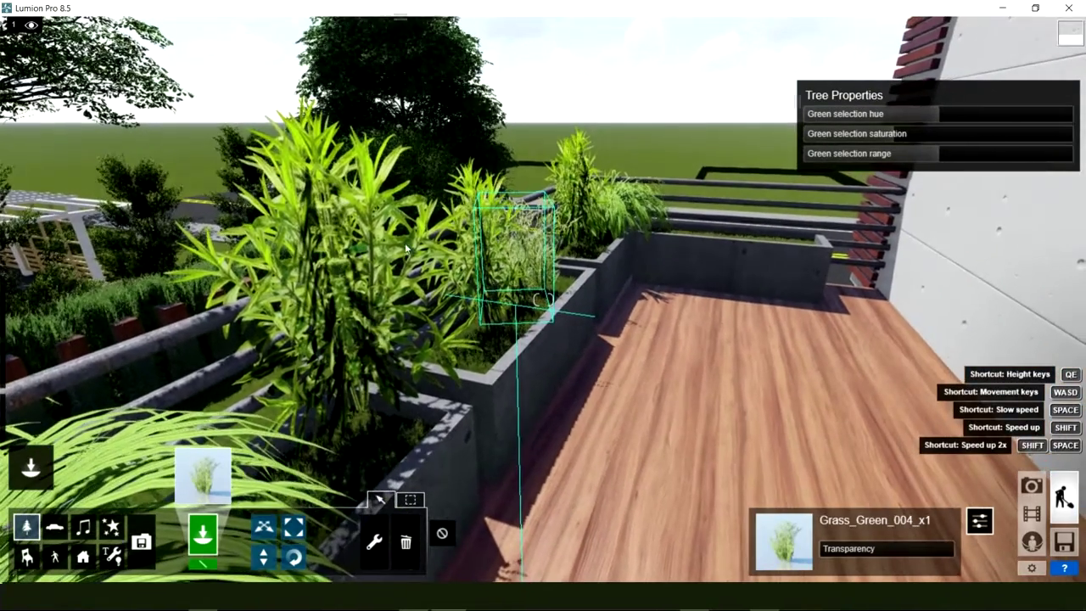
right_drag(543, 298, 536, 265)
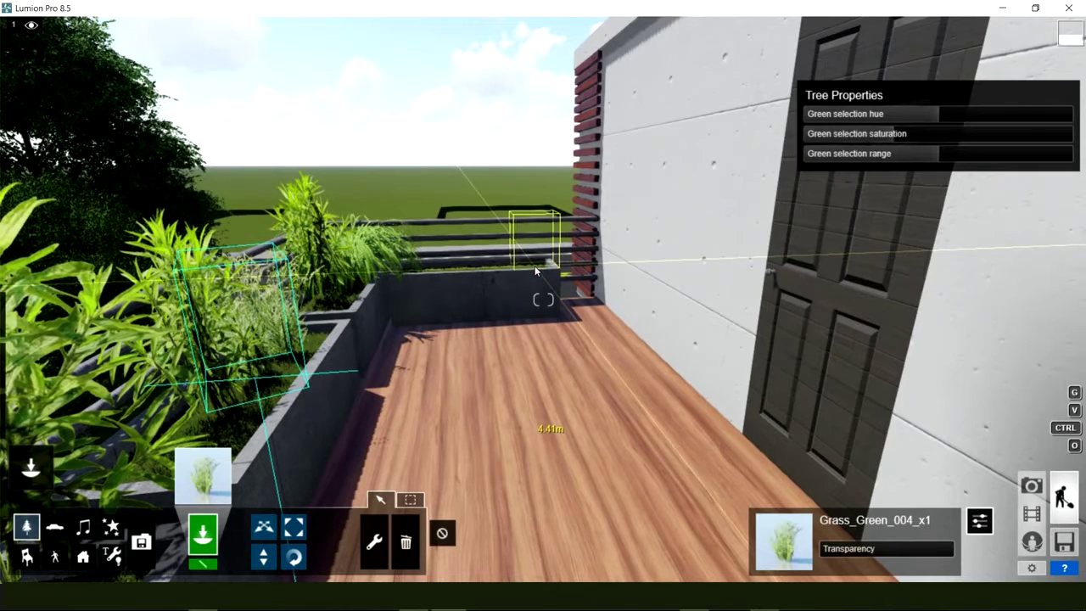
click(534, 265)
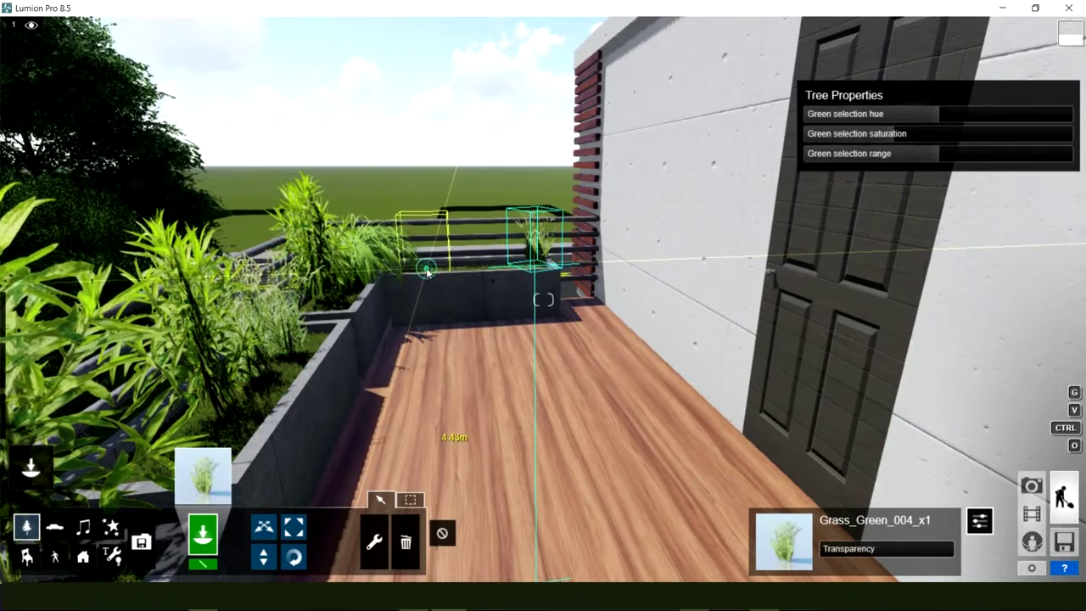
click(426, 267)
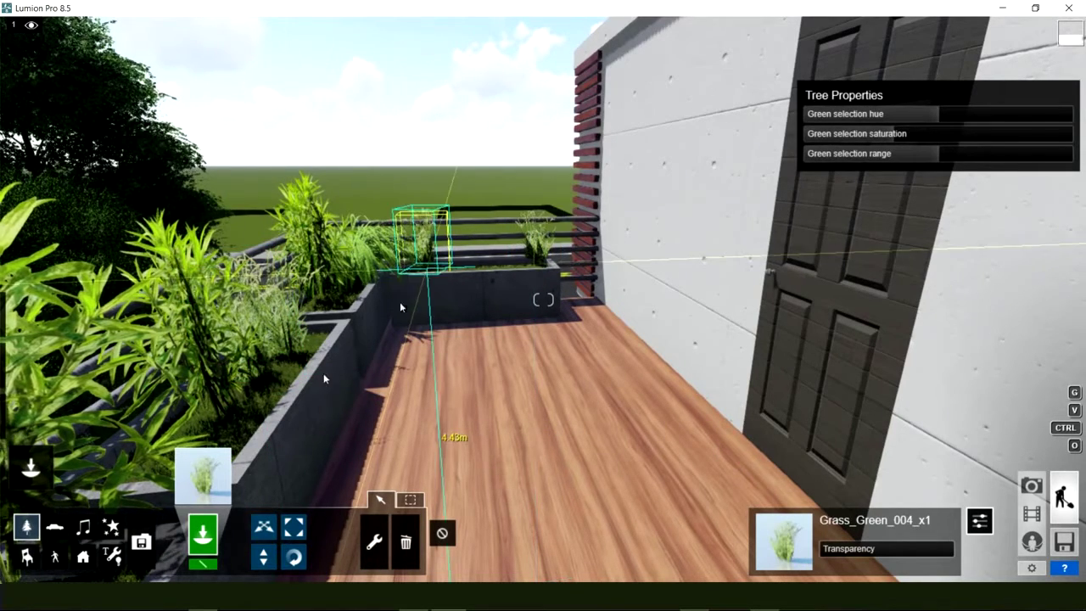
Place CurlyPalmSmall_002 from favourites page 2 in the balcony planter, then fly to the roof terrace
click(202, 480)
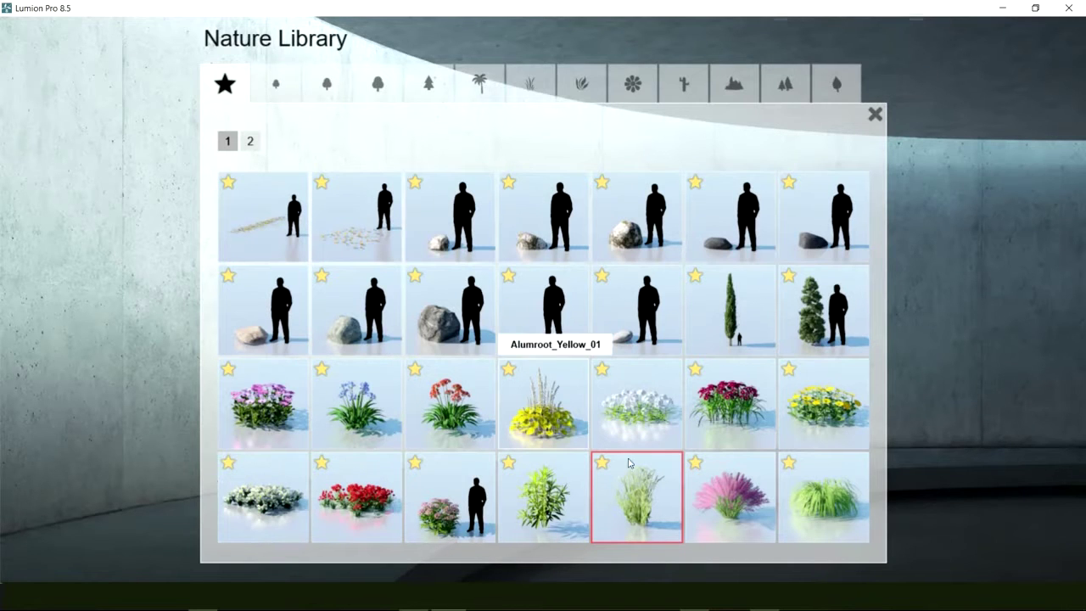
click(249, 141)
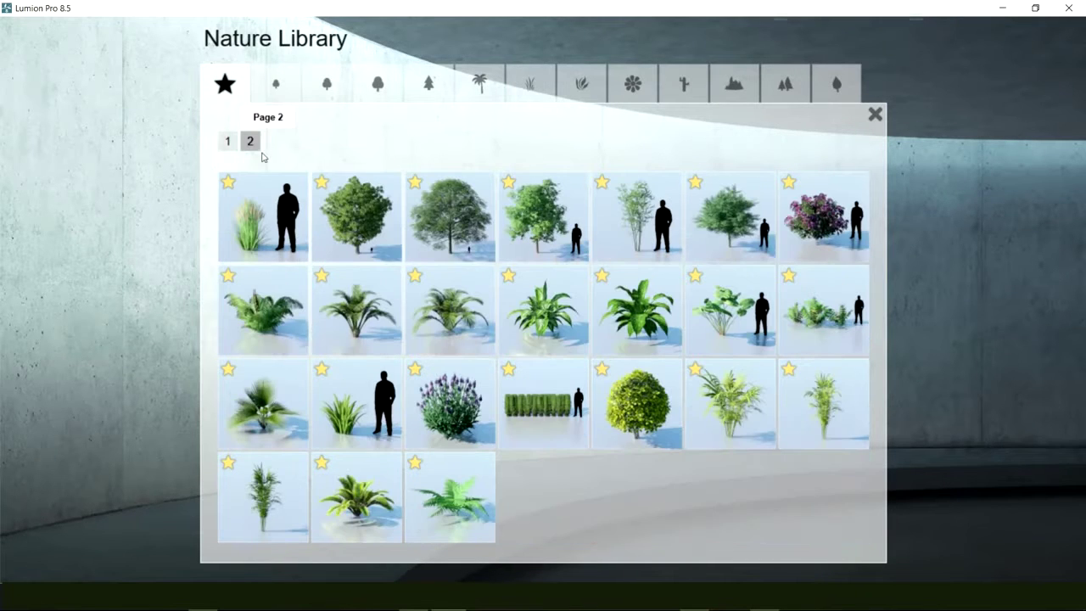
click(447, 325)
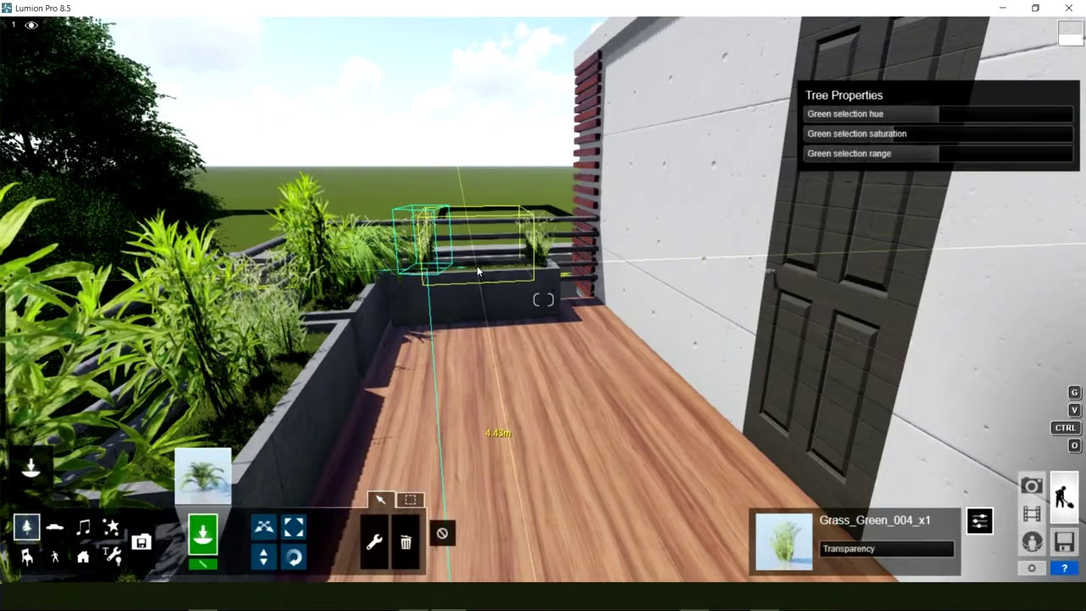
click(477, 267)
right_drag(477, 268, 477, 305)
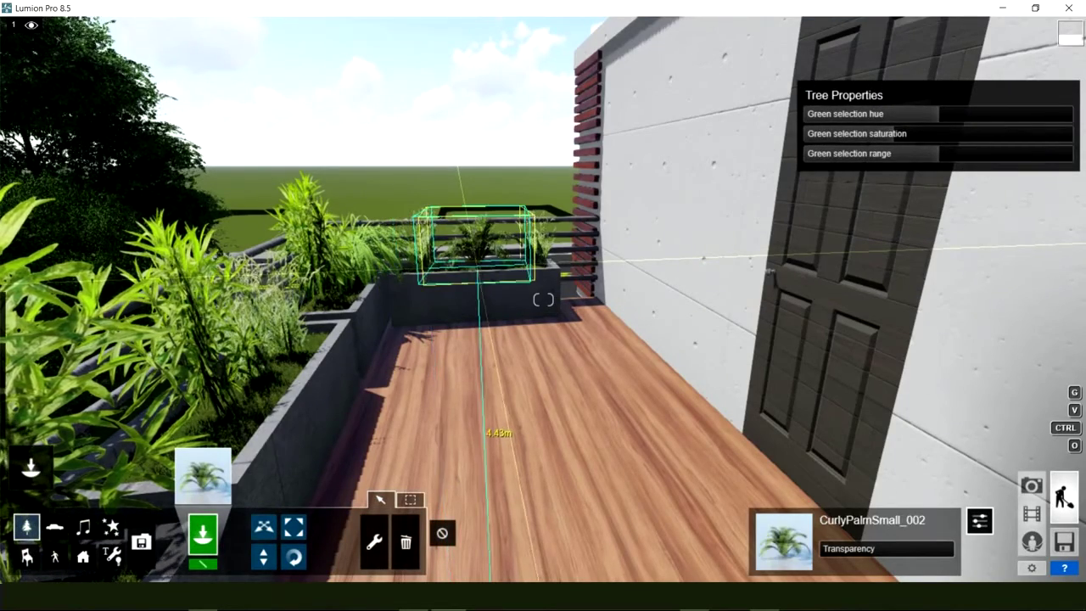
key(q)
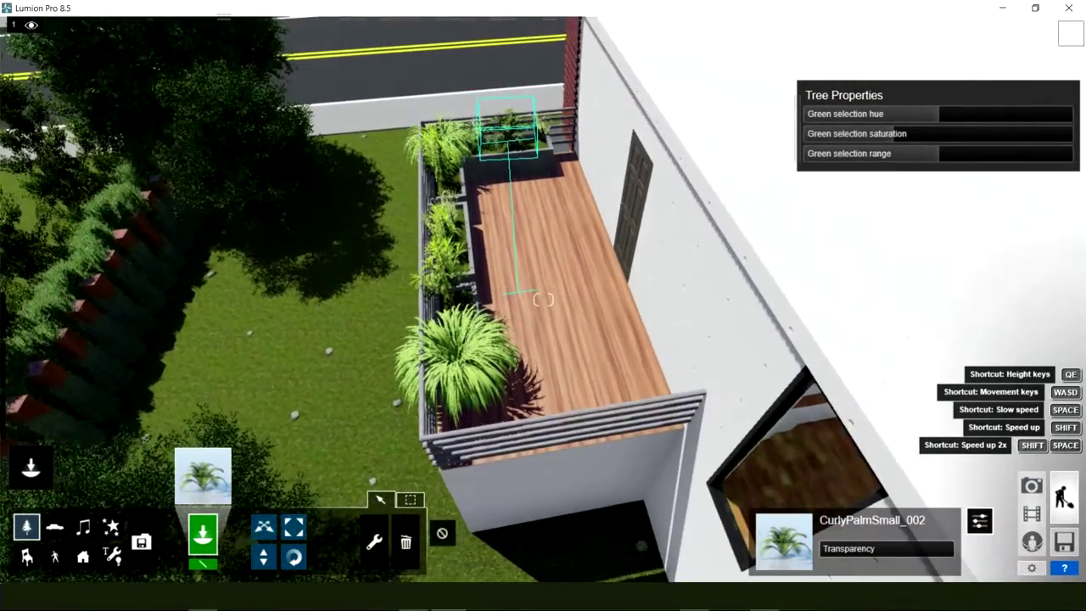
mouse_move(543, 300)
right_down()
mouse_move(594, 299)
mouse_move(473, 240)
right_up()
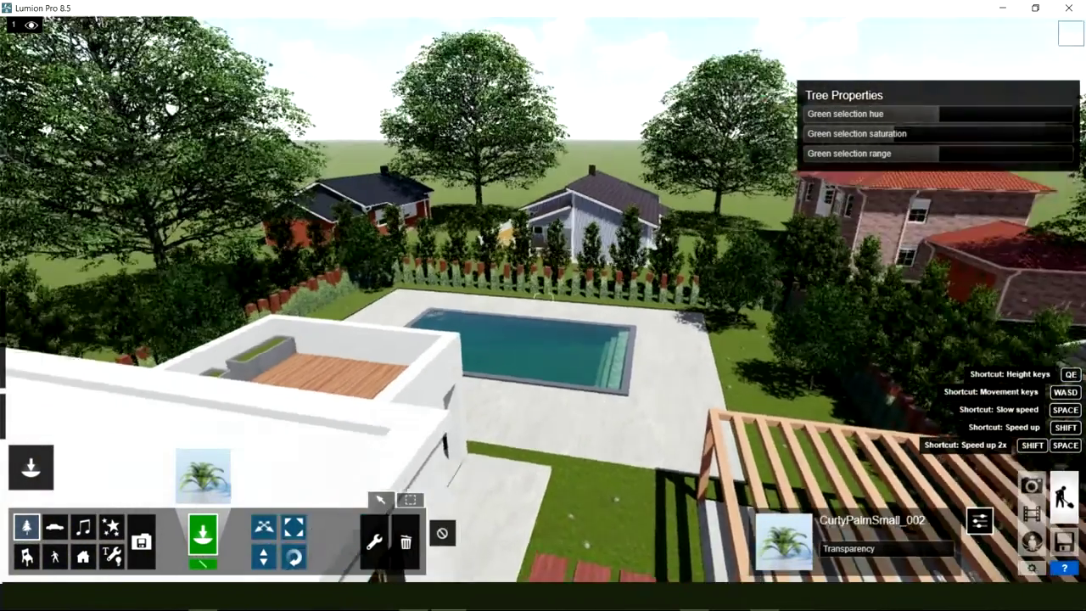
key(w)
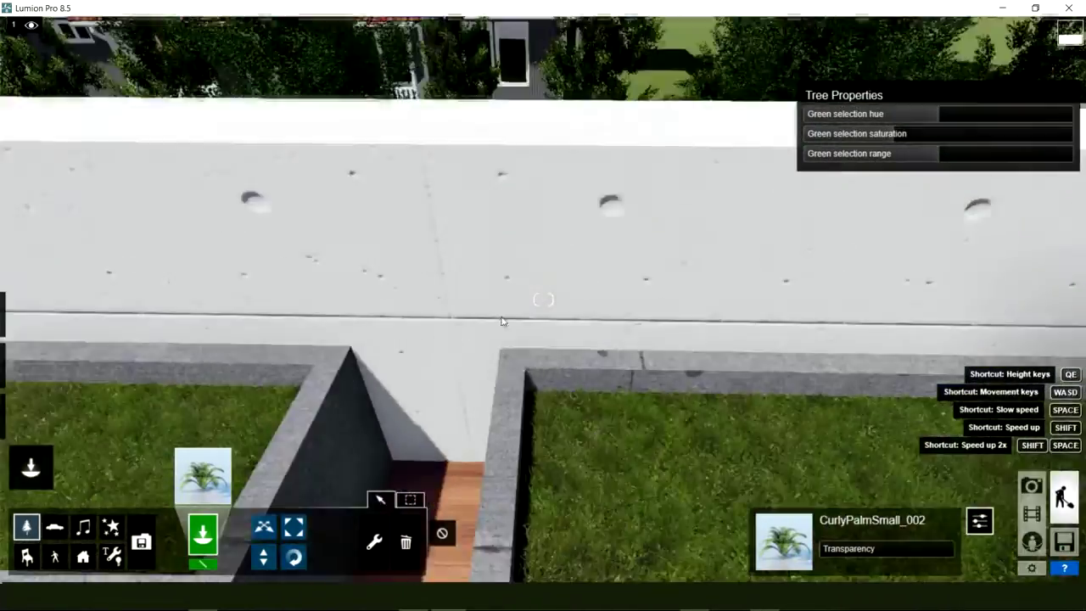
mouse_move(544, 300)
right_down()
mouse_move(508, 307)
mouse_move(620, 358)
right_up()
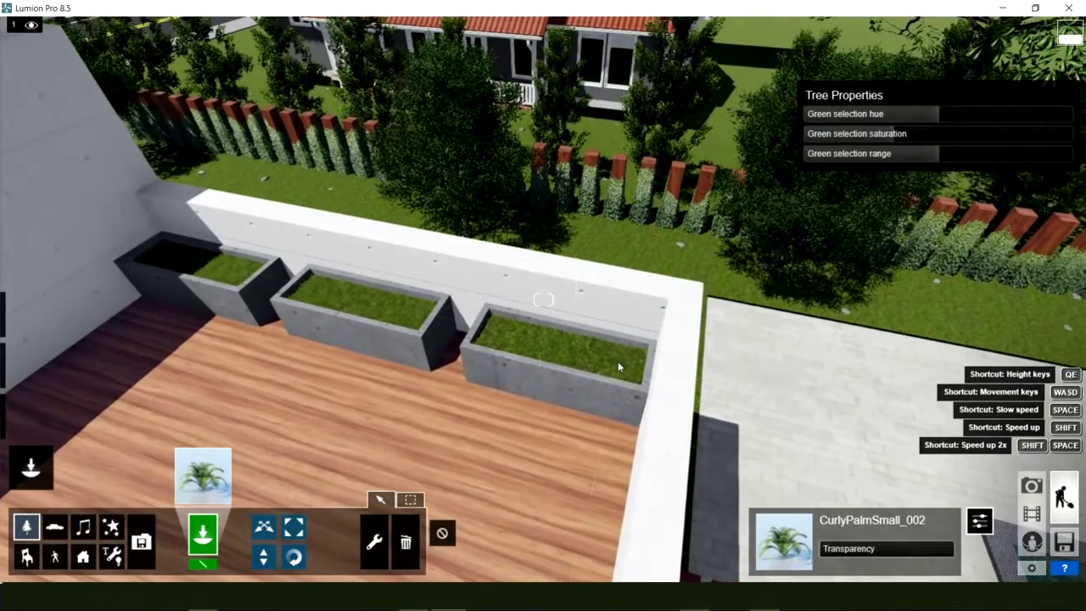
Place small curly palms in the right, middle and far-left terrace planters
click(617, 362)
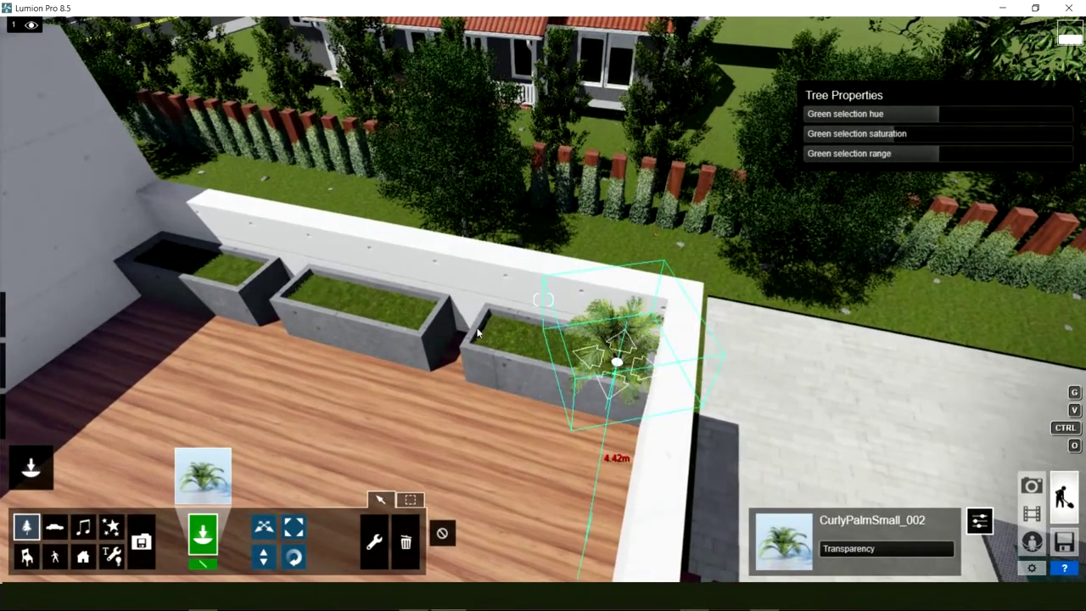
click(314, 286)
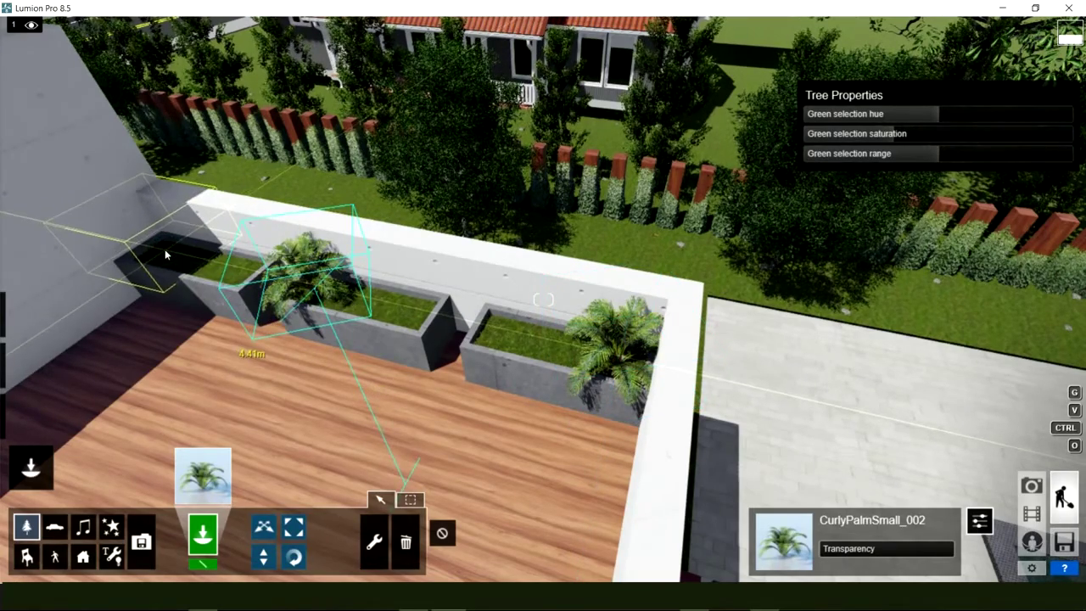
click(166, 255)
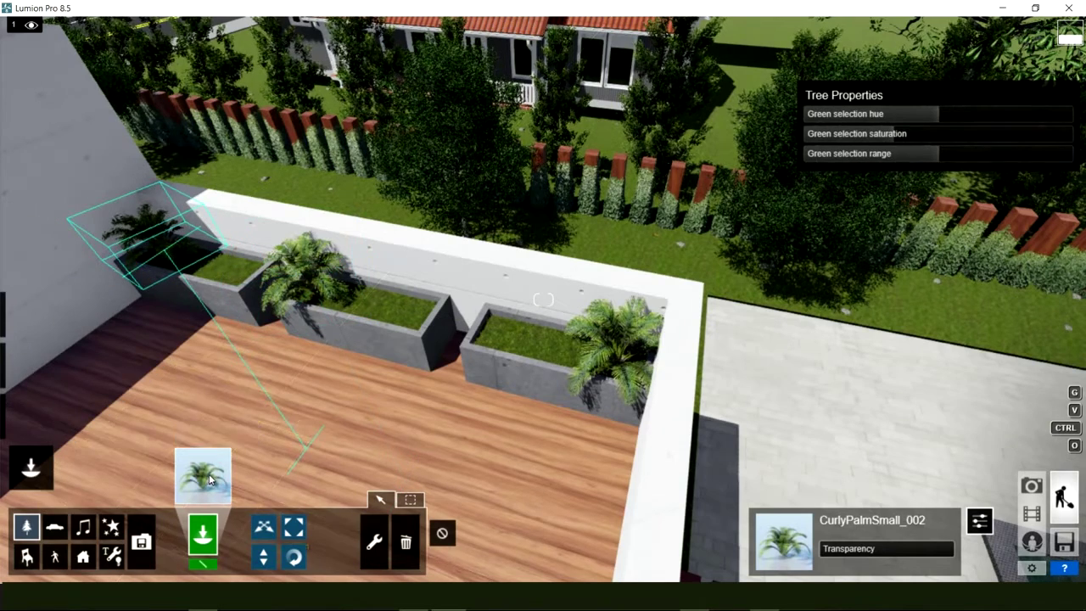
Switch to KentiaPalm_001 and place it in the right and left planters
click(210, 480)
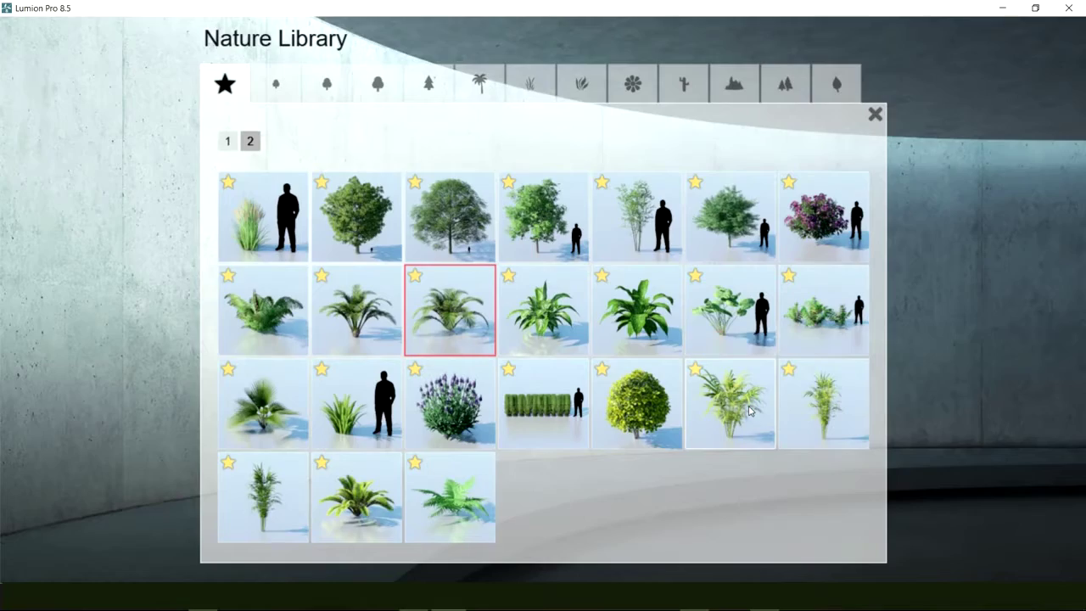
click(750, 411)
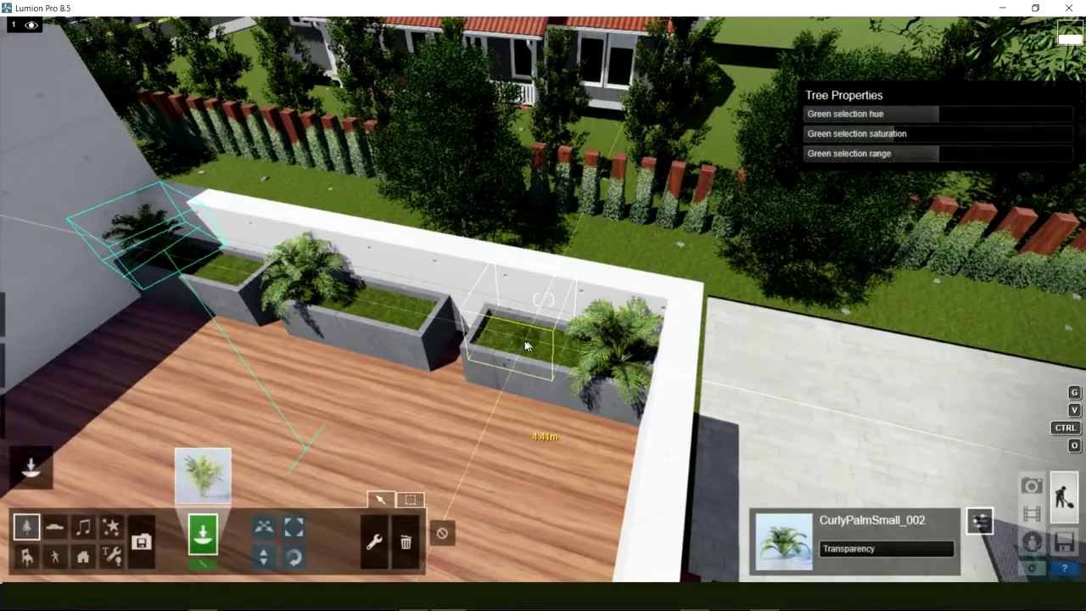
click(522, 342)
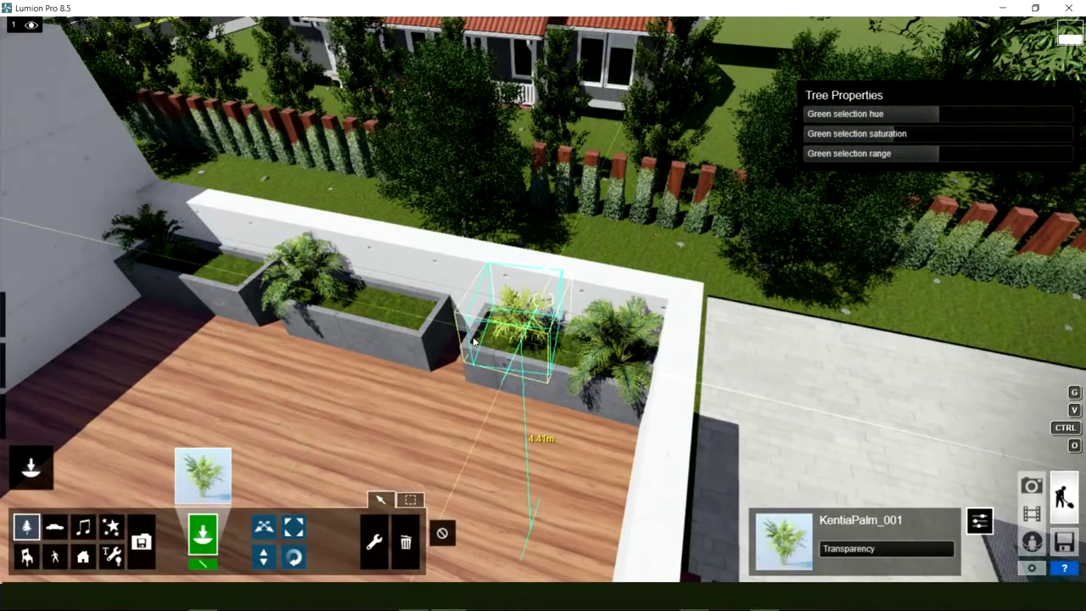
click(231, 270)
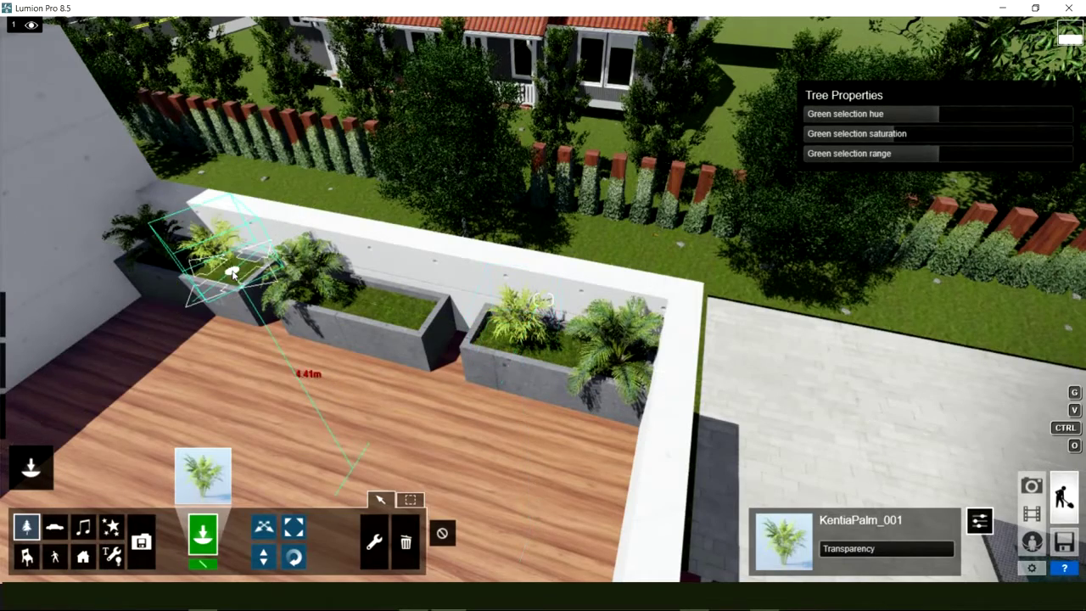
Switch to SagoPalmSmall_001 and place it in the middle and far-left planters
click(204, 476)
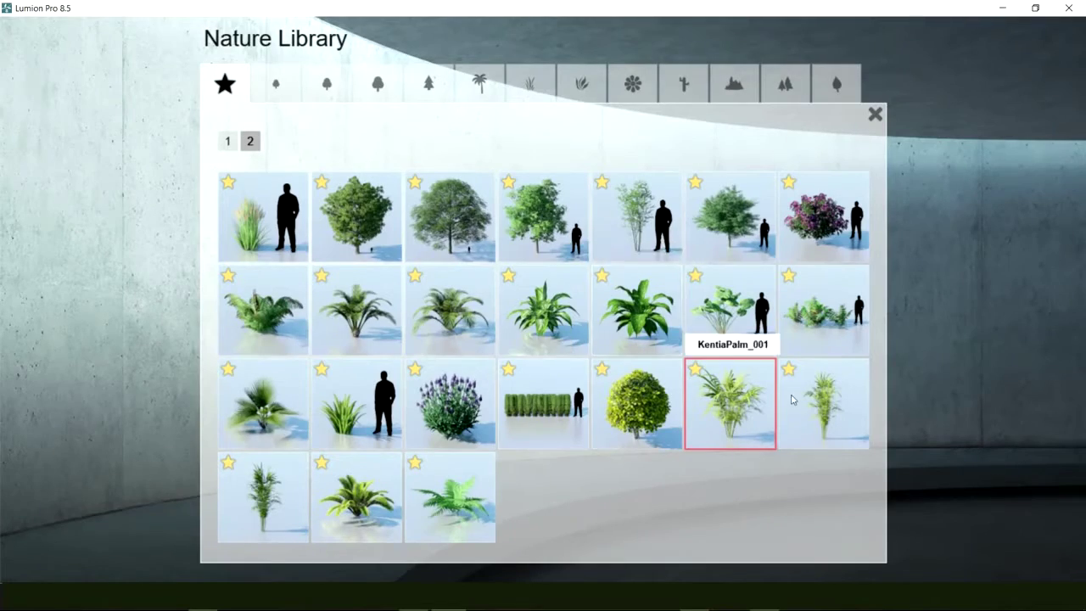
click(366, 496)
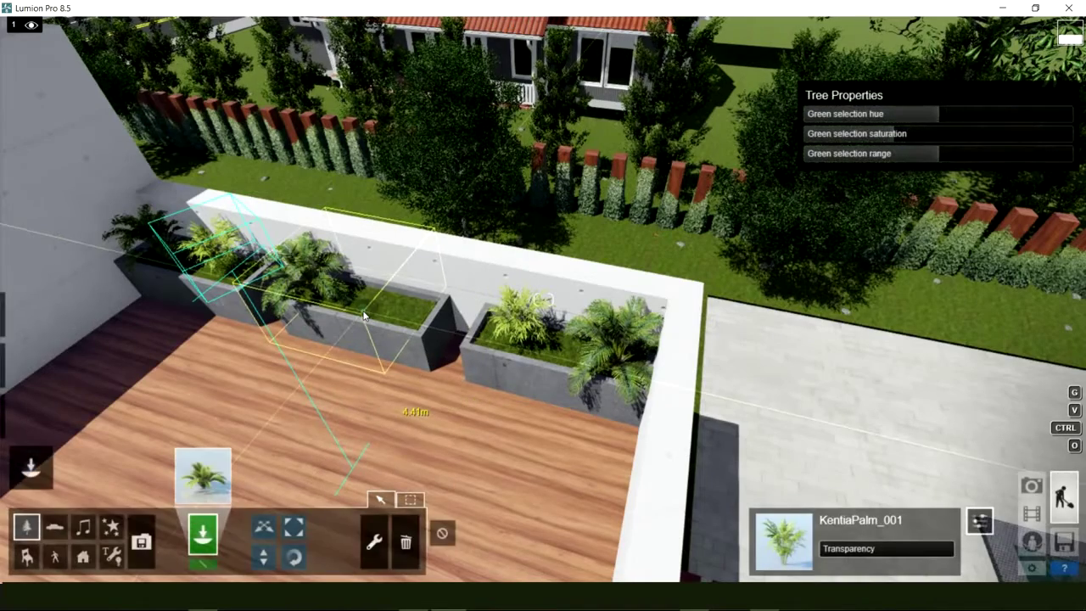
click(363, 316)
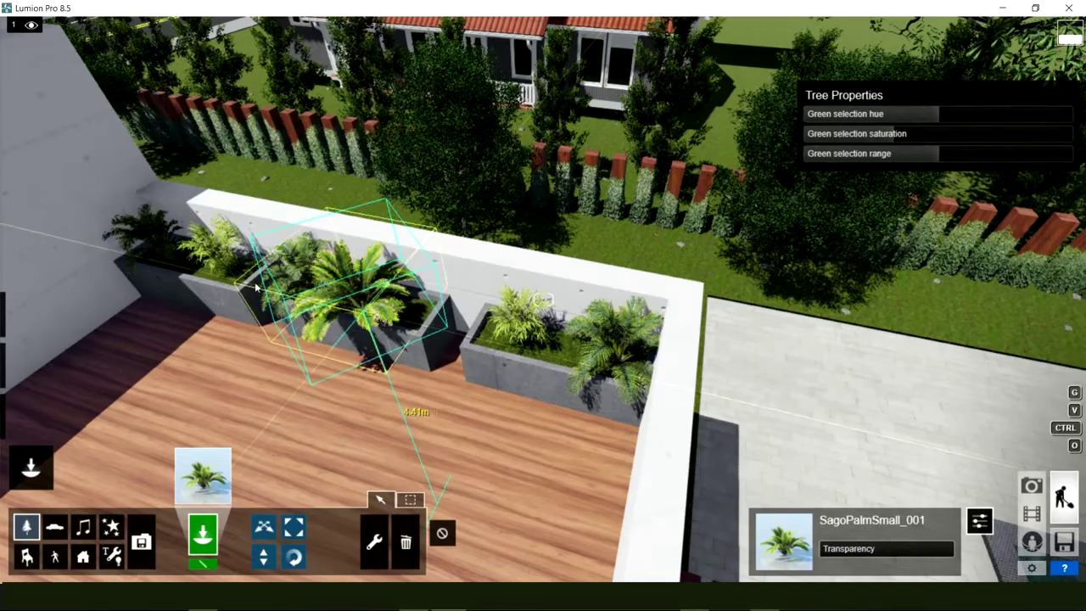
click(191, 268)
right_drag(543, 298, 339, 299)
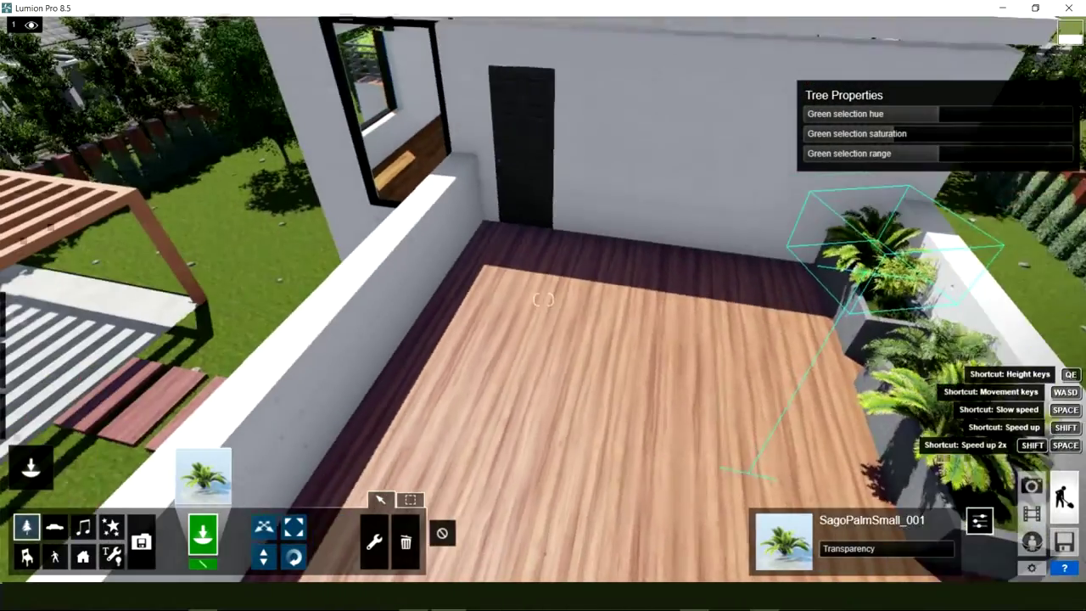
right_drag(543, 299, 323, 297)
right_drag(543, 300, 543, 299)
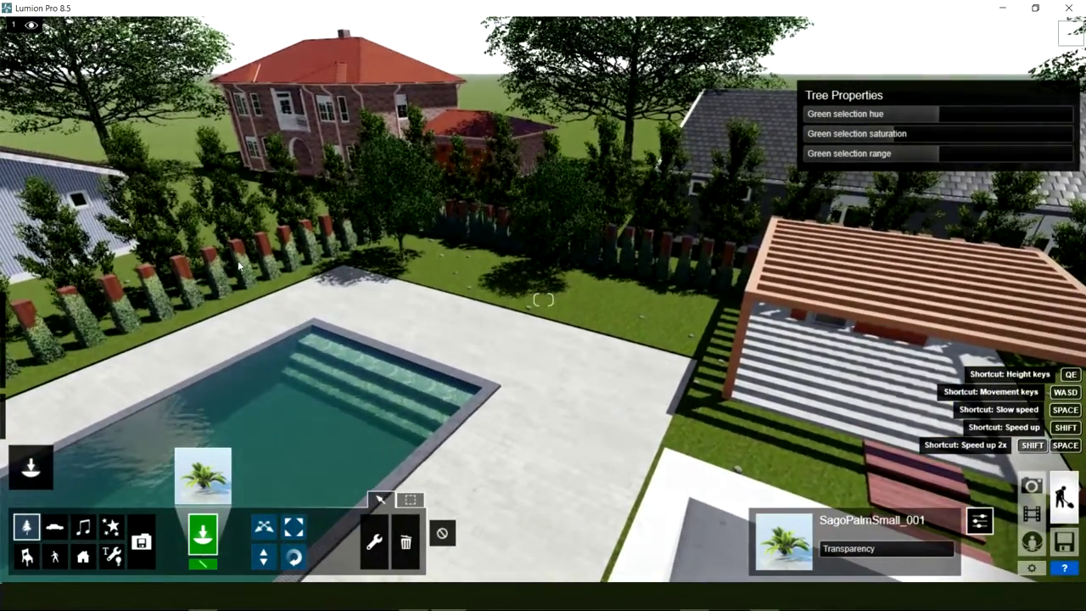
Draw a planting line along the lawn edge, removing the grass shrub and tall tree from the mix
key(w)
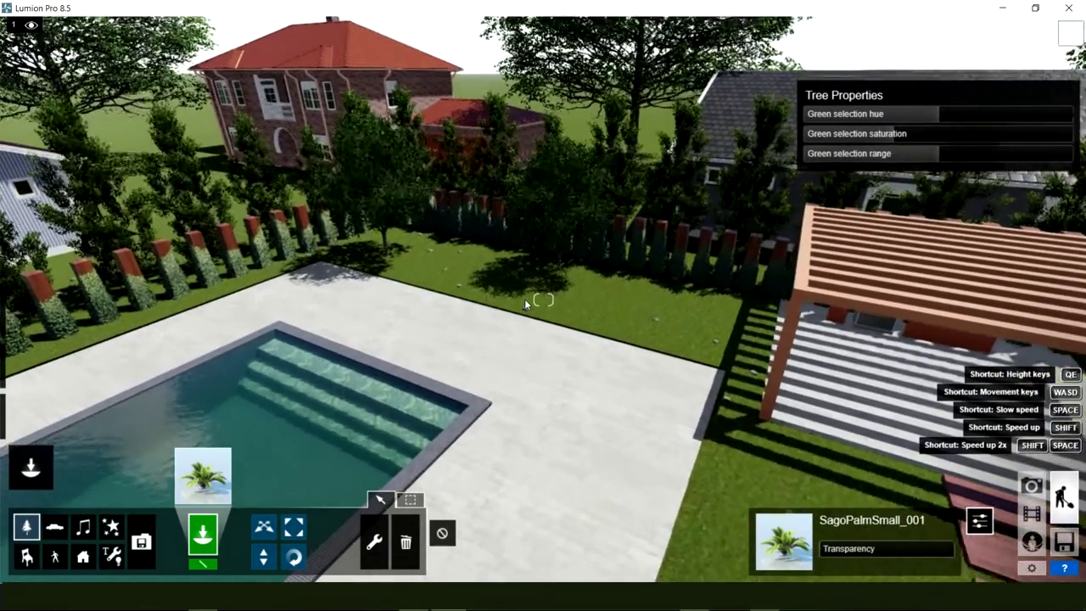
key(w)
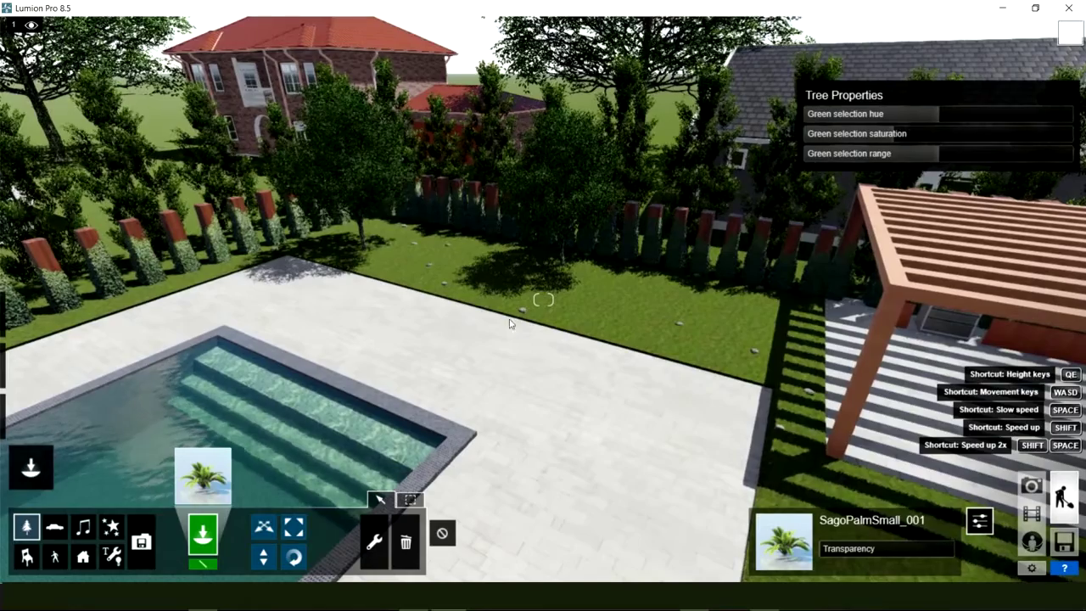
mouse_move(455, 259)
right_down()
mouse_move(492, 288)
mouse_move(305, 482)
right_up()
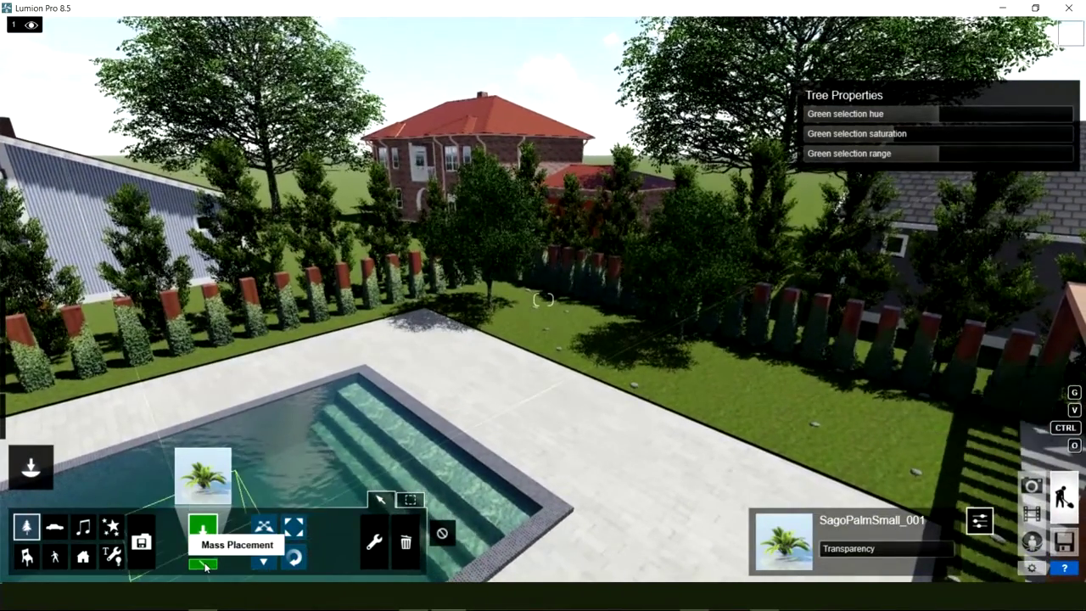
click(204, 564)
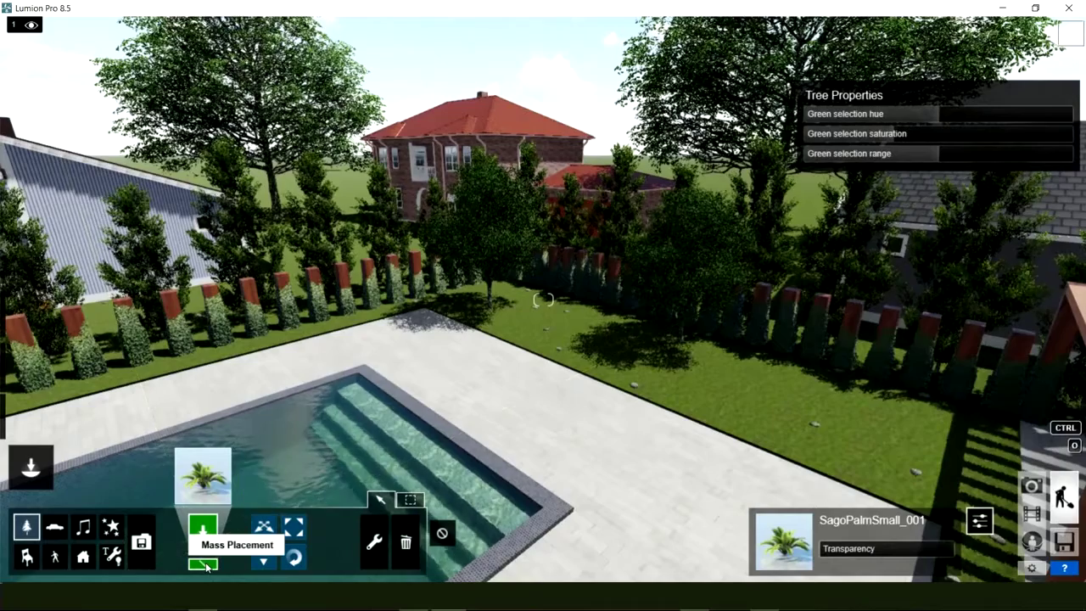
click(440, 301)
click(943, 503)
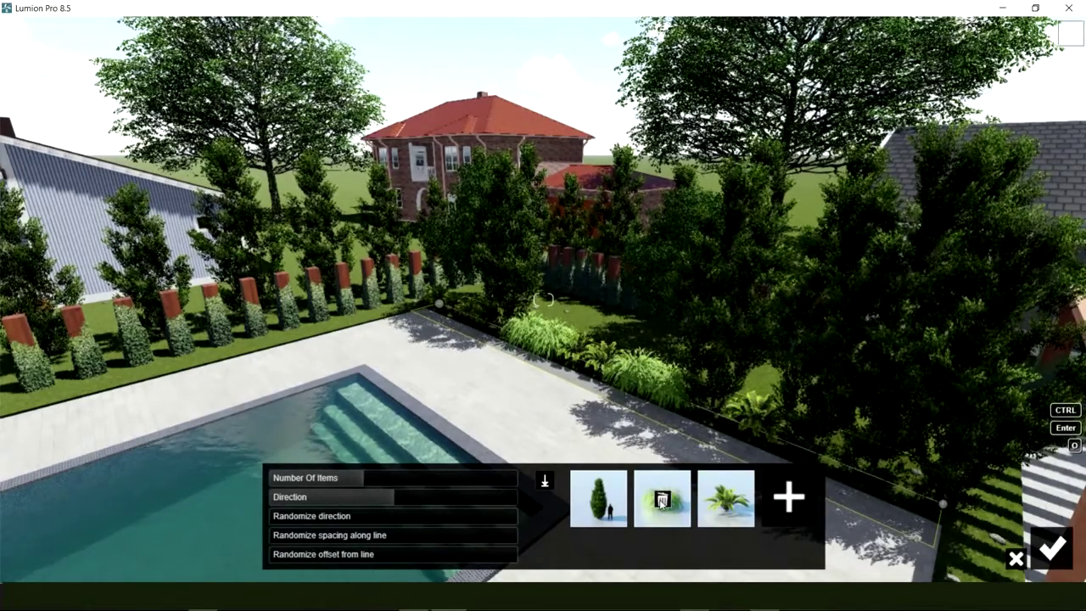
click(662, 501)
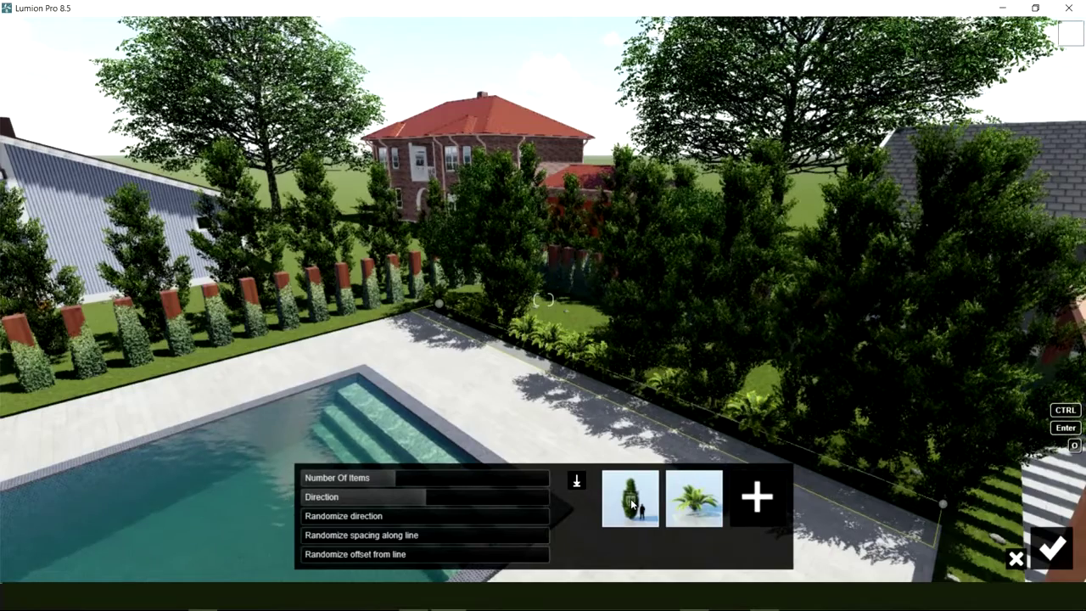
click(631, 503)
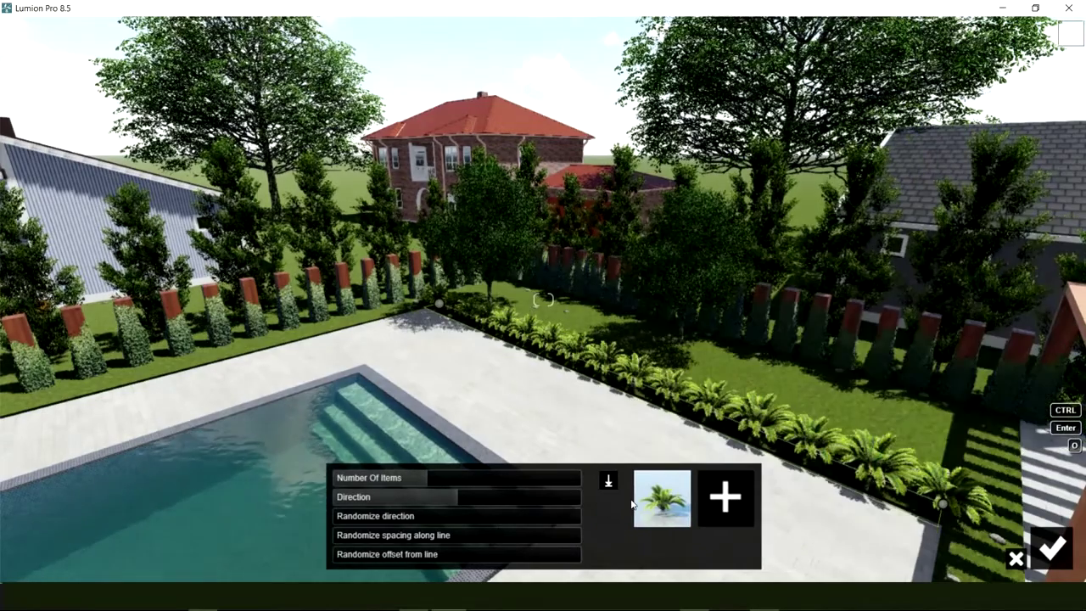
Reduce the palm count, add a fern and a grass to the mix, and commit the row
click(410, 481)
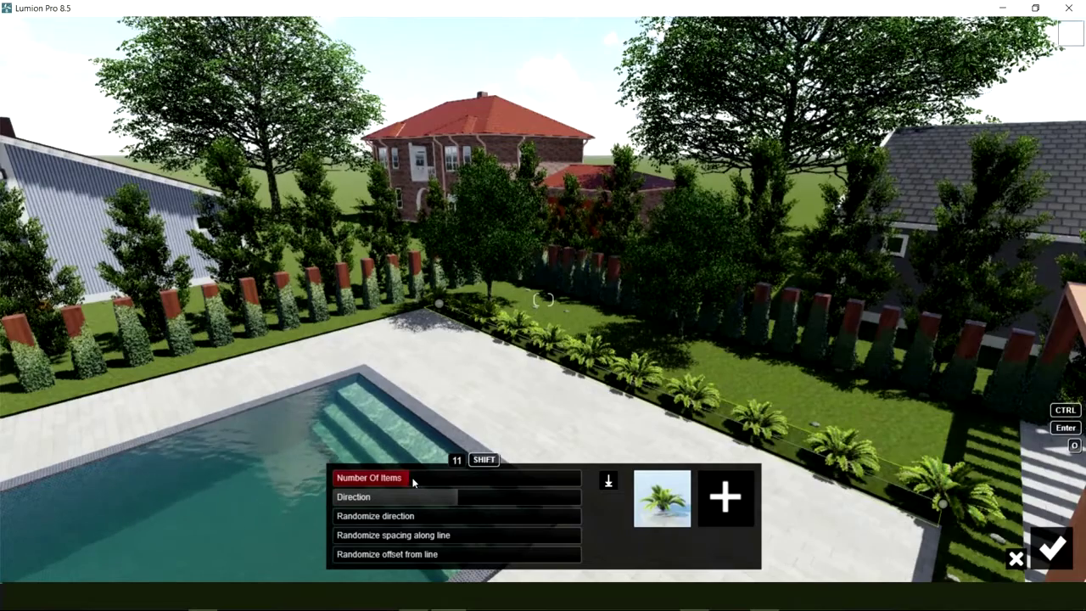
drag(413, 481, 420, 481)
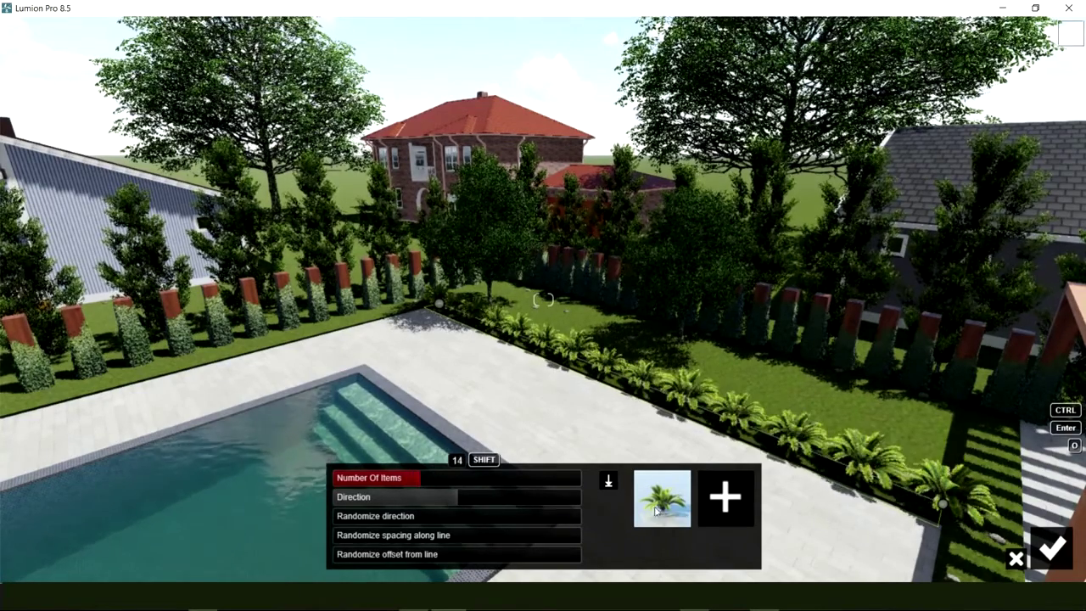
click(736, 501)
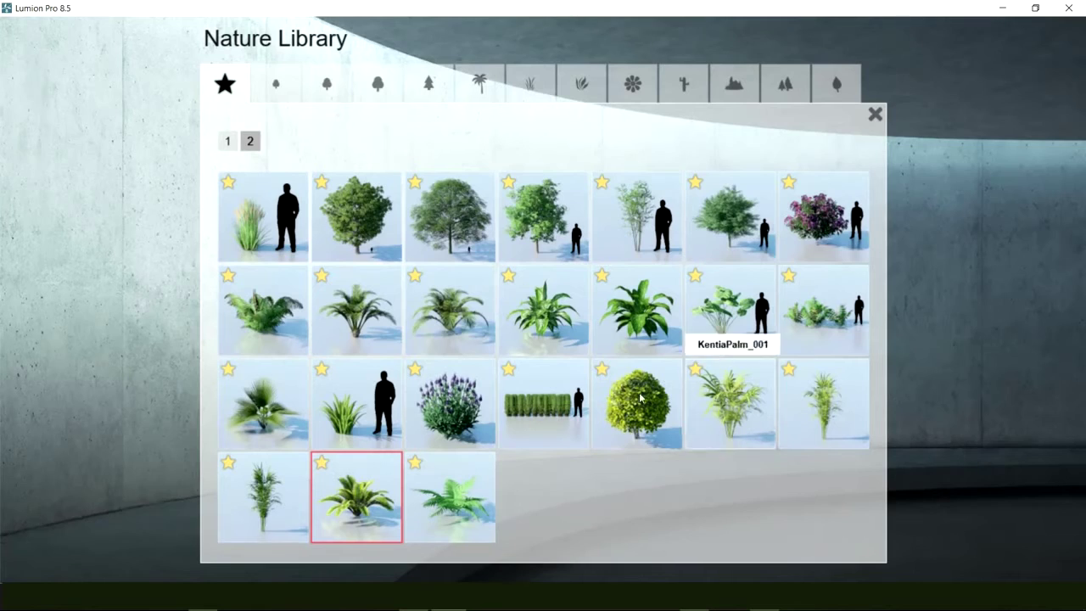
click(269, 316)
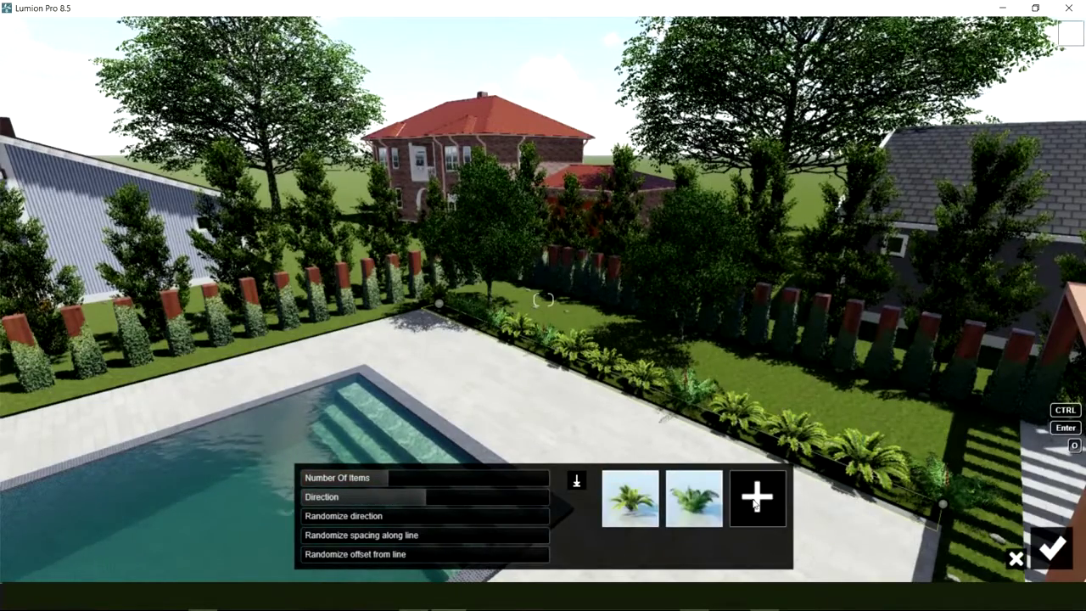
click(756, 499)
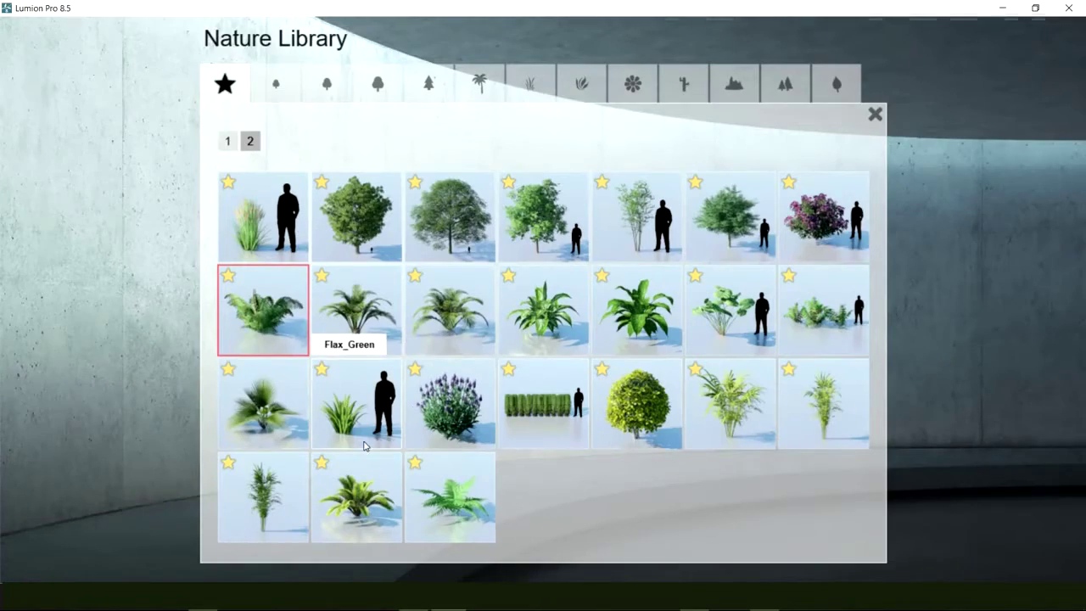
click(340, 419)
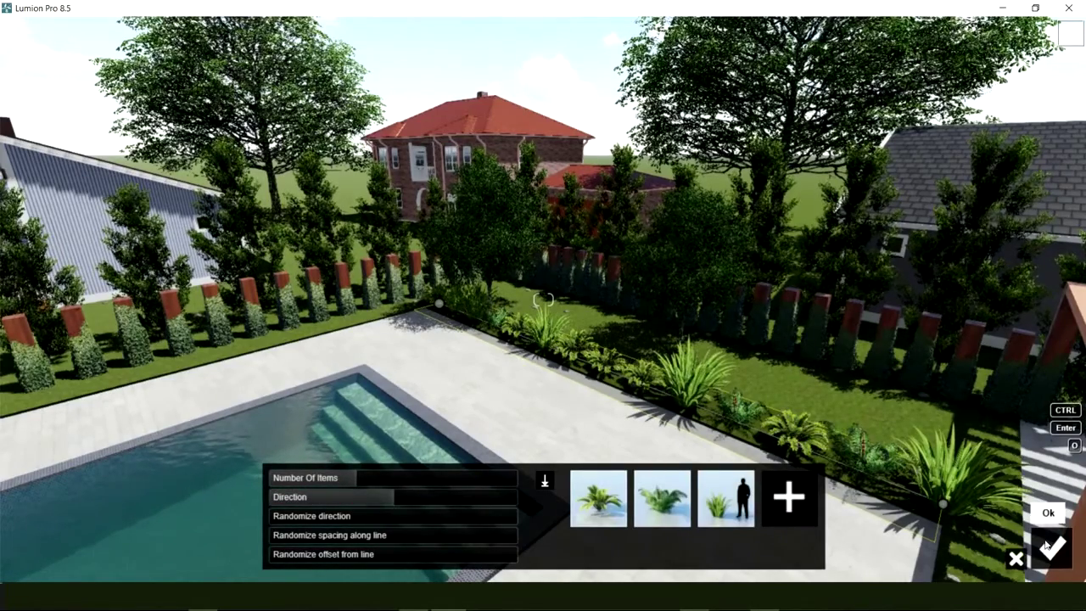
click(1052, 547)
Draw a hedge planting line across the deck's far edge, left corner to right corner
right_drag(757, 391, 543, 398)
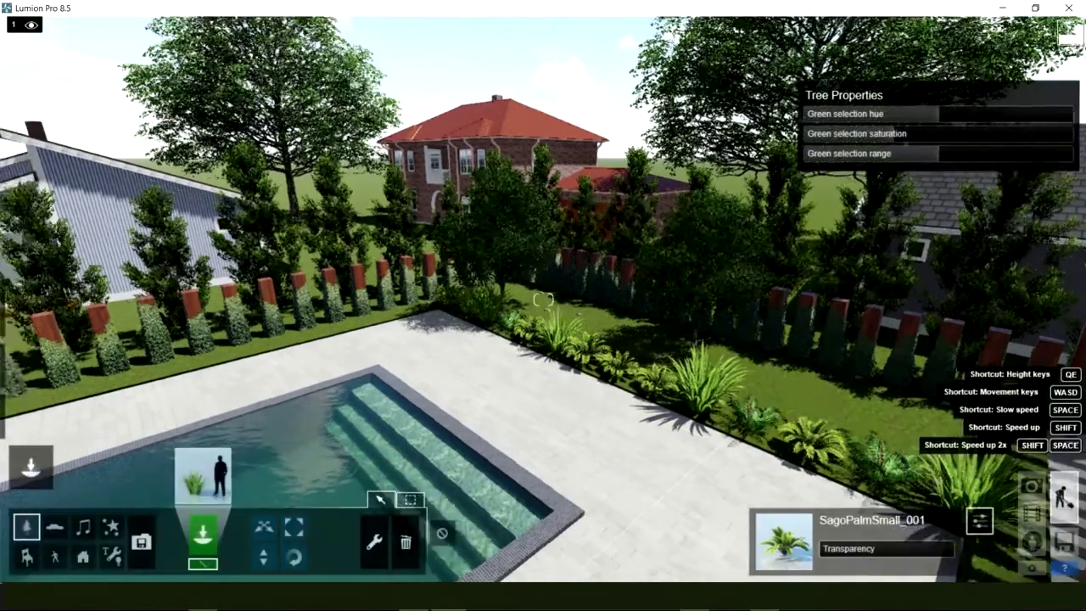
key(w)
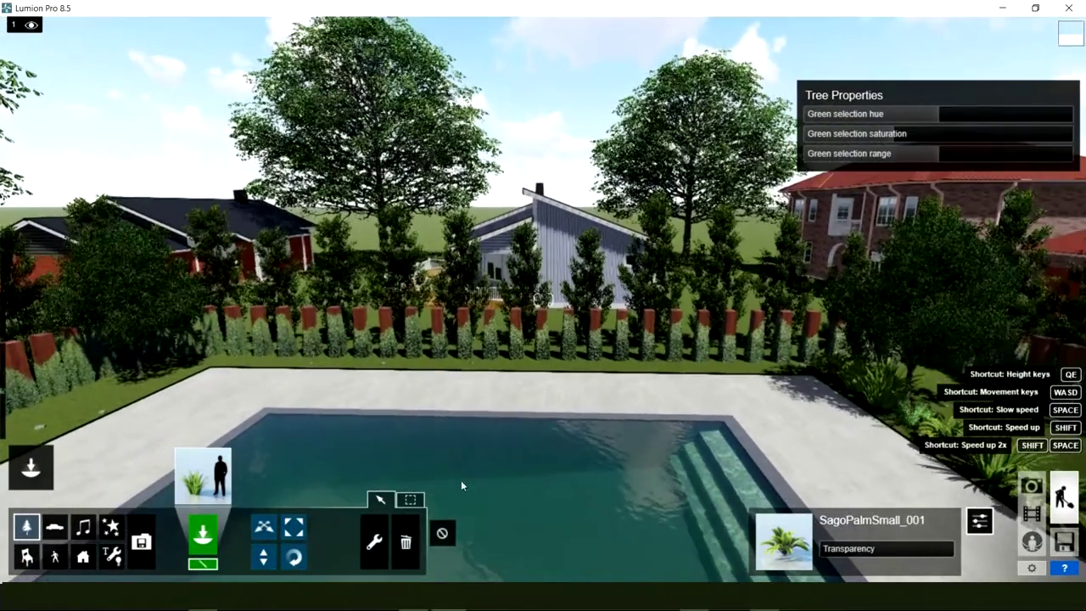
click(208, 481)
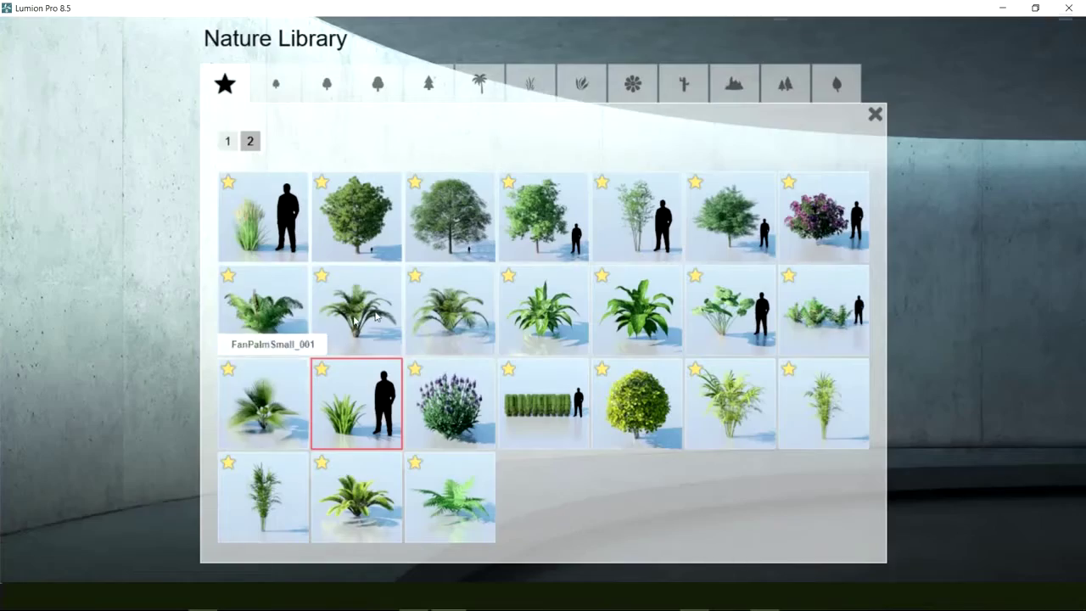
click(555, 401)
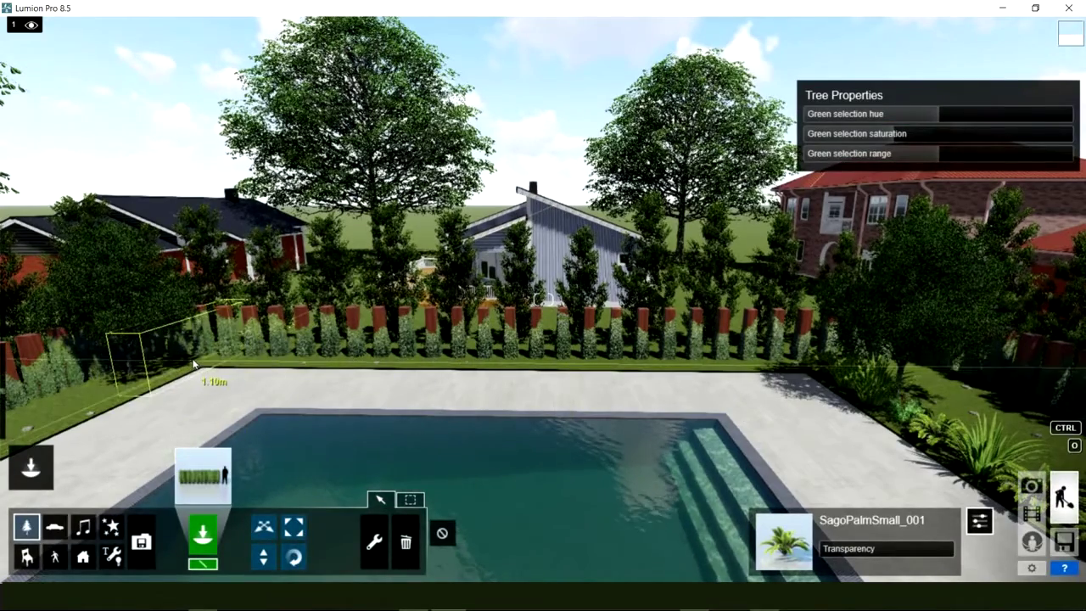
ctrl+click(192, 361)
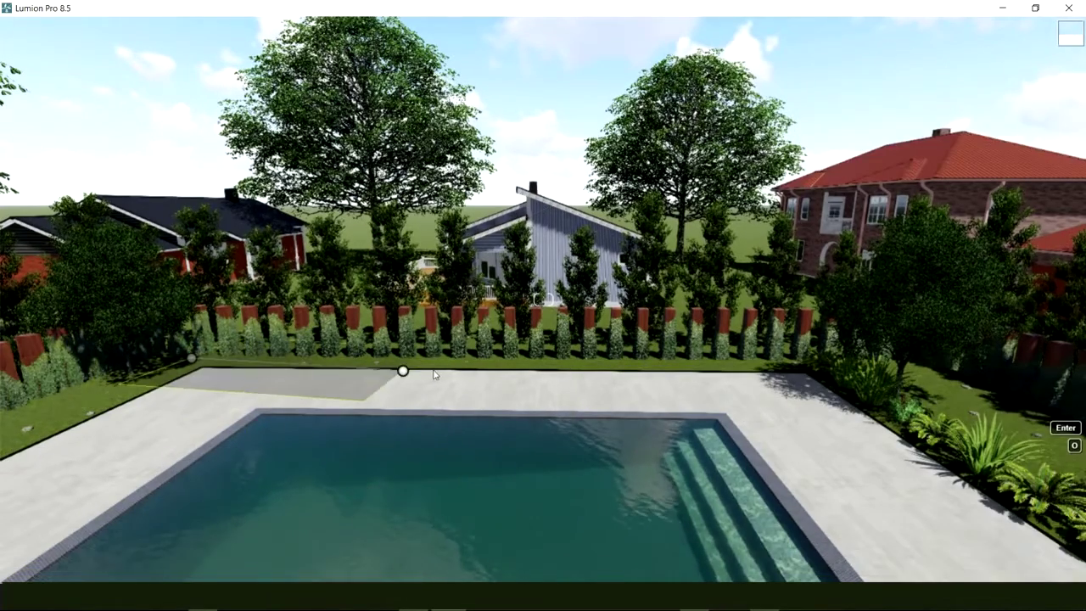
ctrl+click(822, 360)
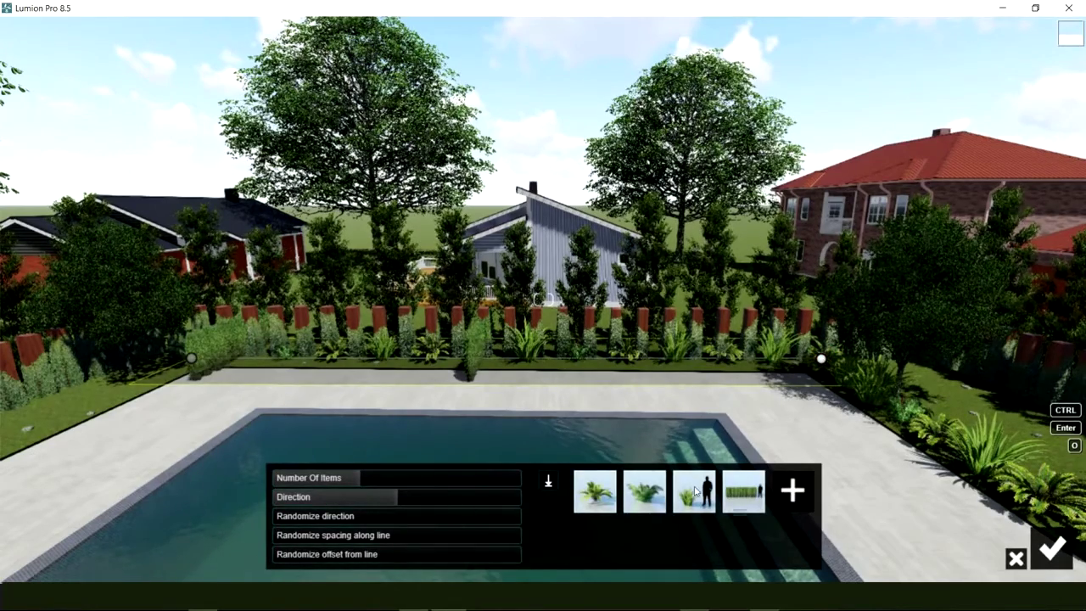
Remove the palms so only hedges remain, set Direction 0, adjust the count, and confirm
click(693, 493)
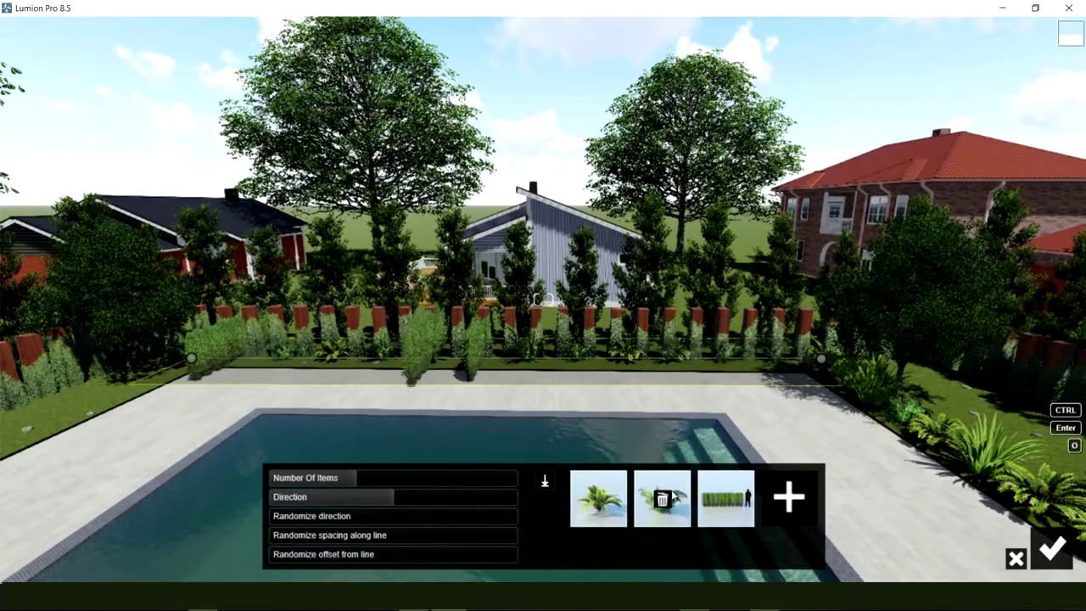
click(661, 500)
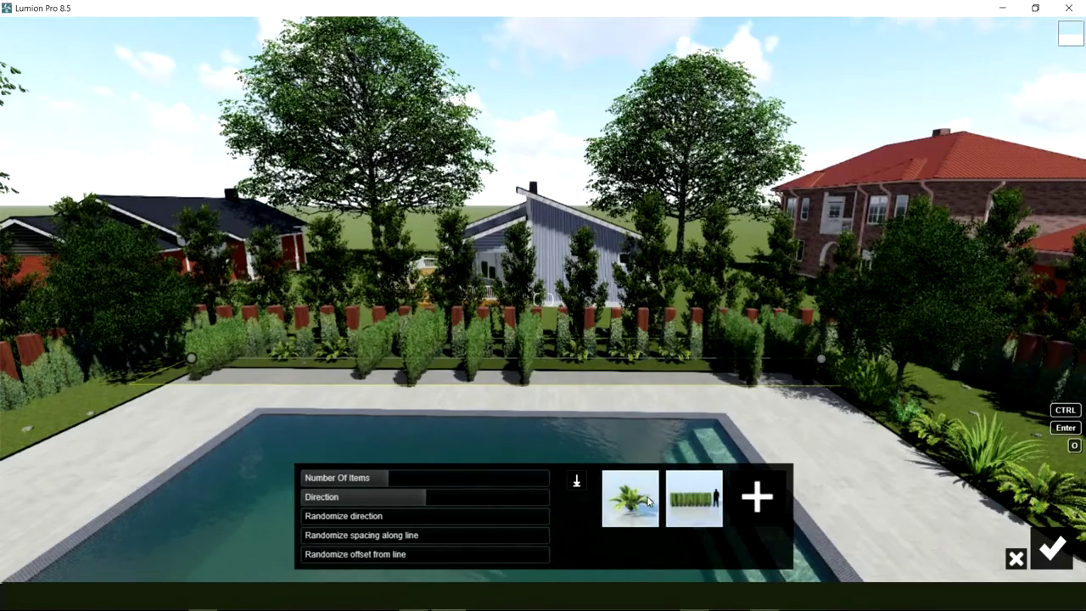
click(631, 500)
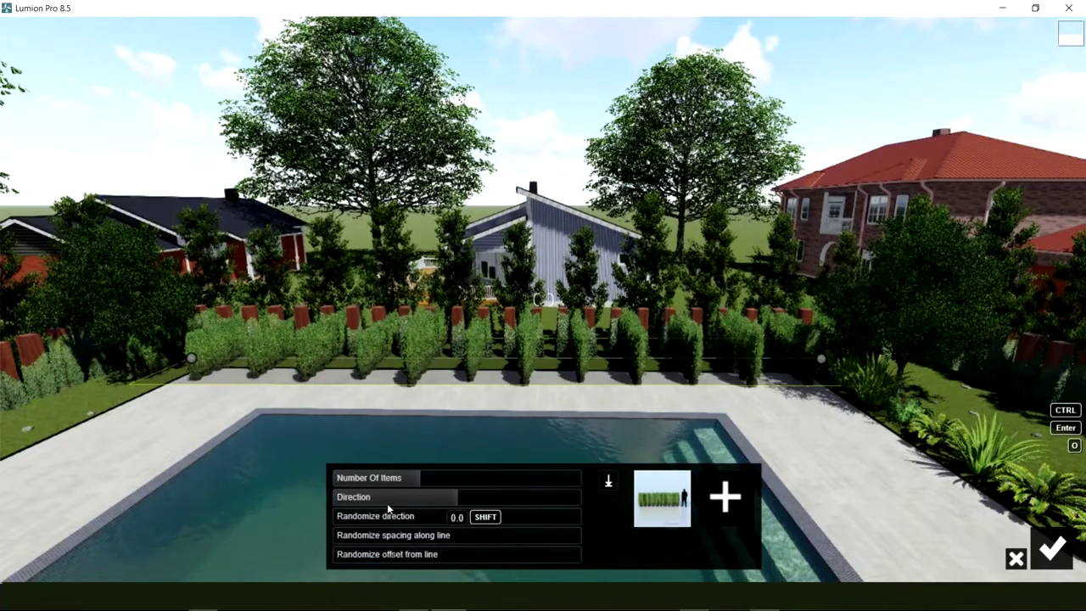
drag(465, 503, 527, 497)
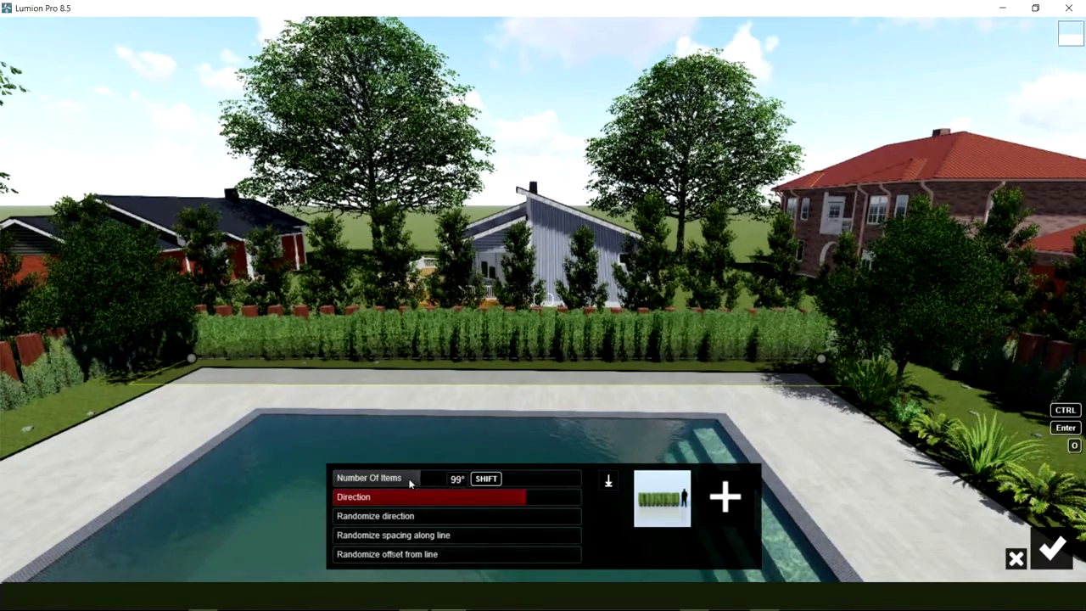
drag(407, 482, 401, 481)
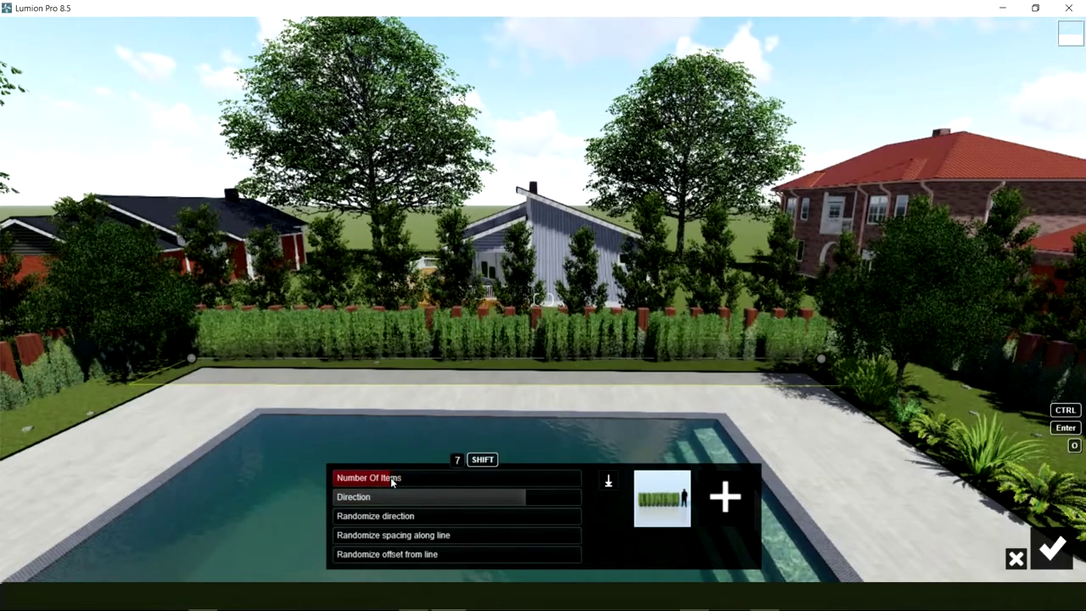
click(536, 503)
drag(529, 503, 519, 508)
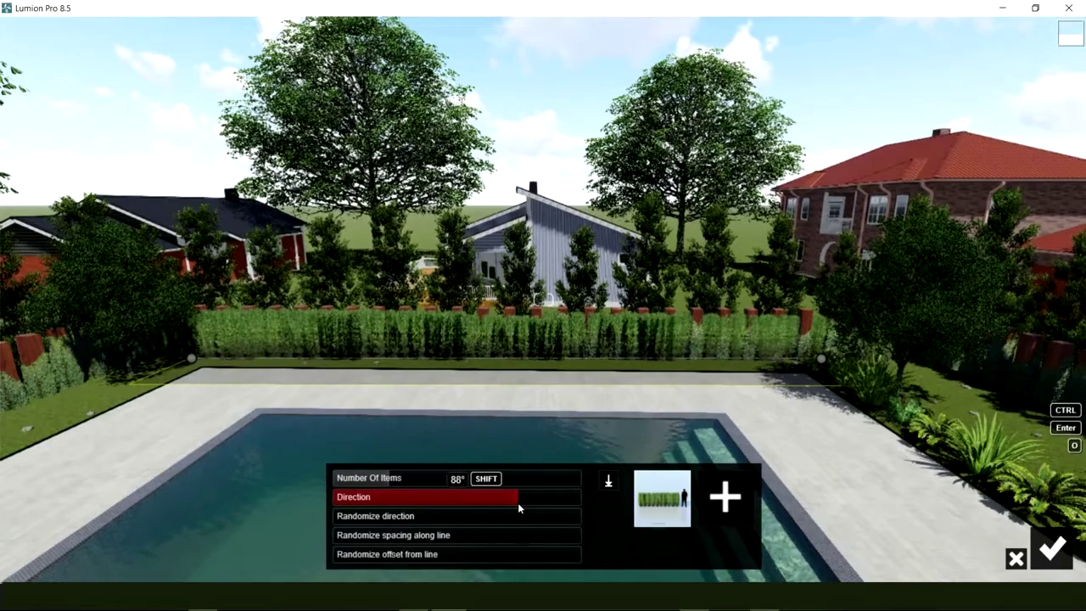
click(526, 510)
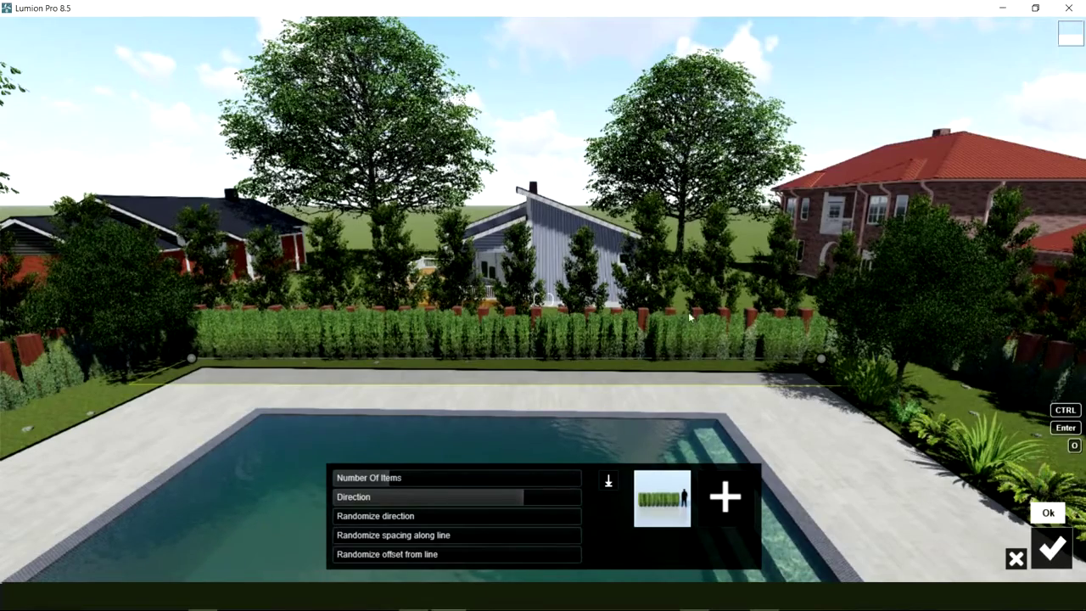
key(Return)
Draw a sago palm planting line along the side deck and remove the hedge from the mix
key(w)
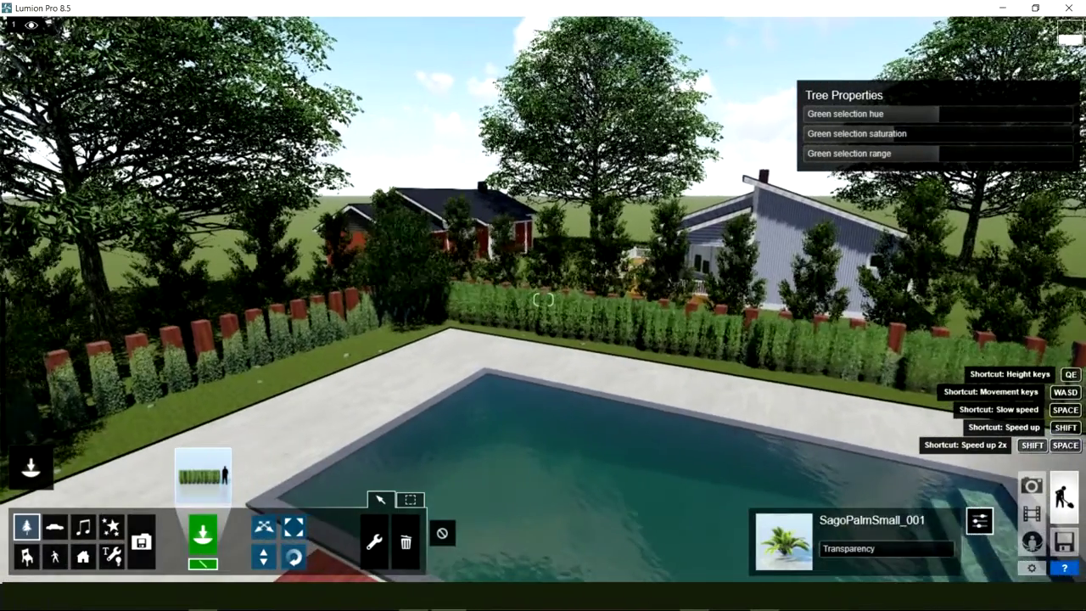
right_drag(543, 299, 543, 299)
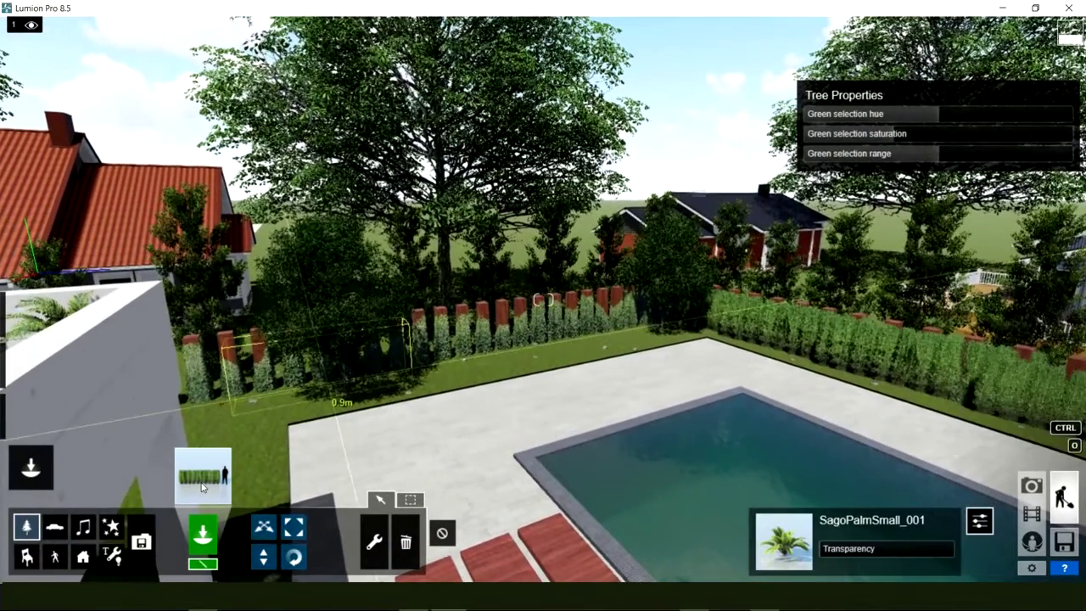
click(203, 480)
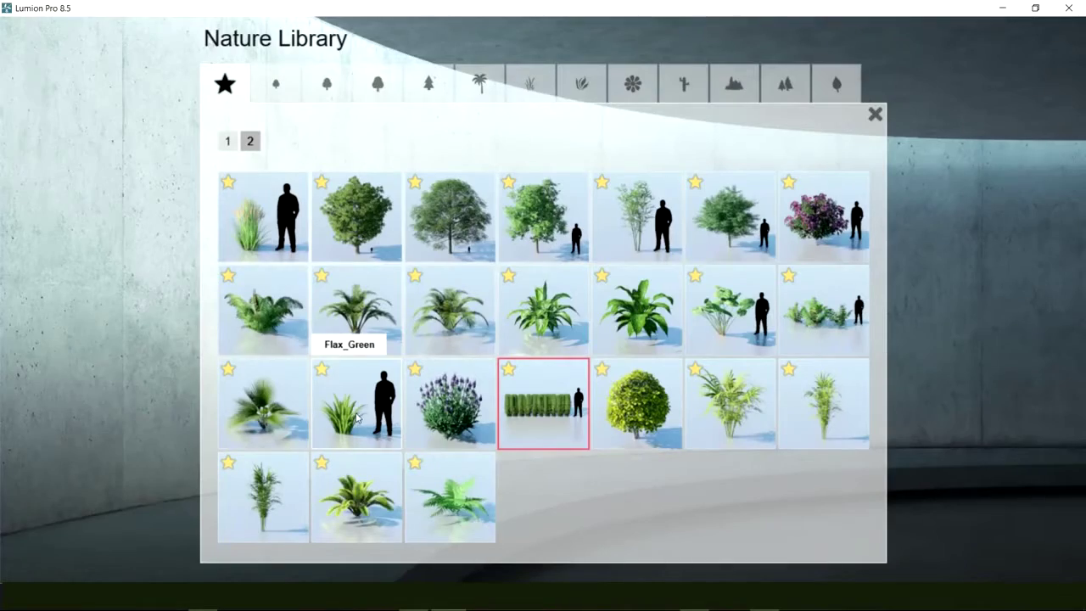
click(268, 427)
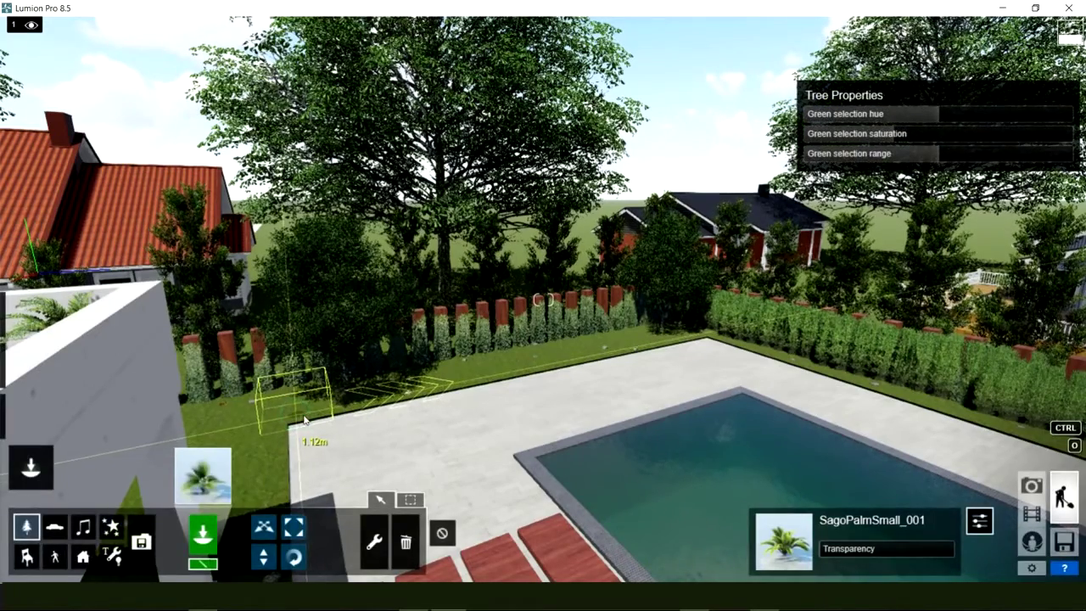
key(Return)
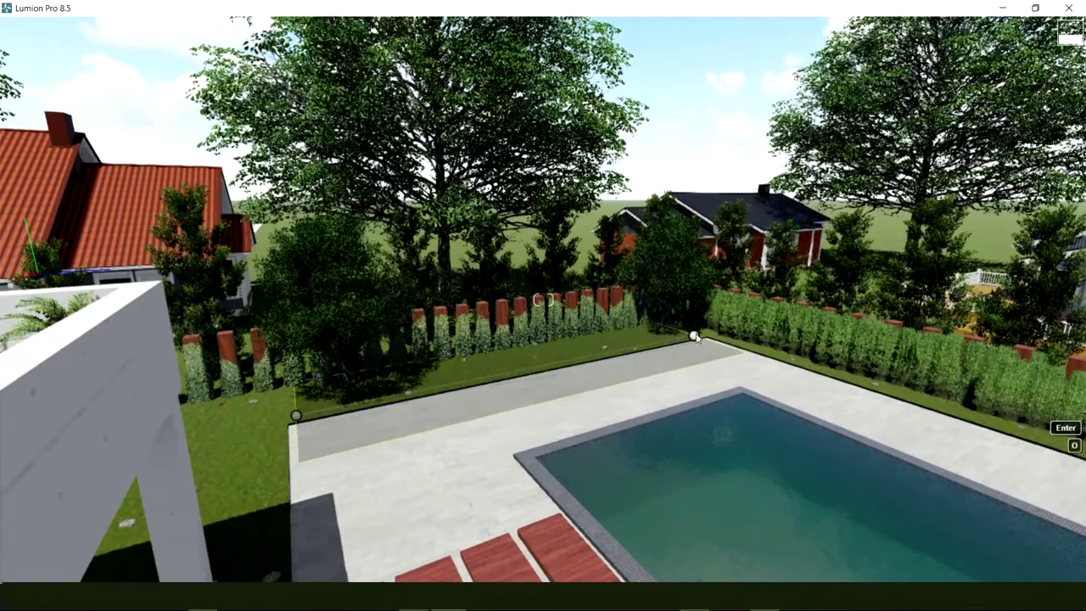
click(696, 335)
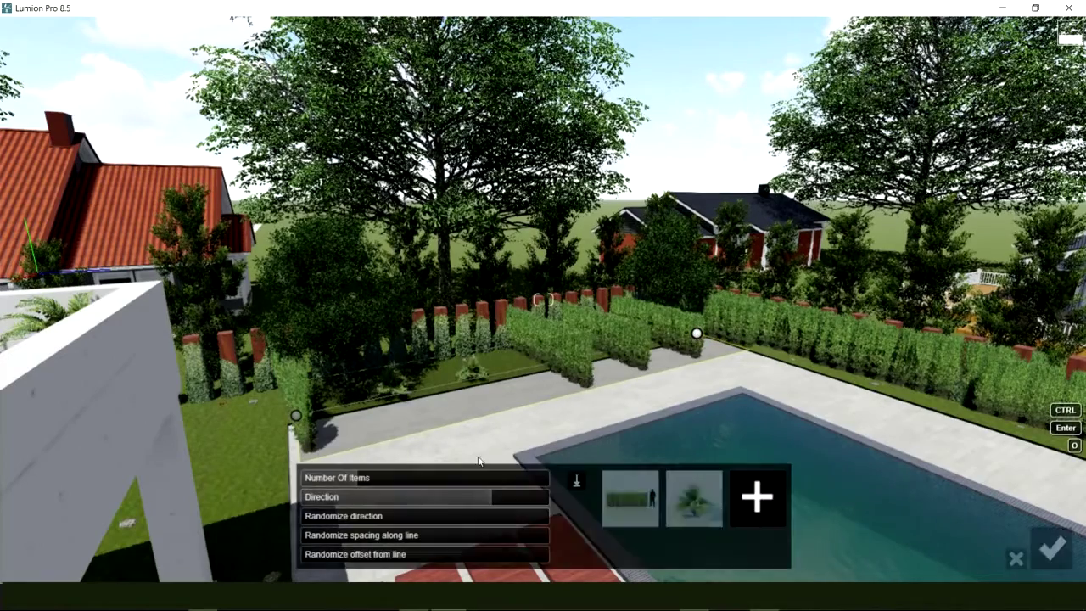
click(630, 500)
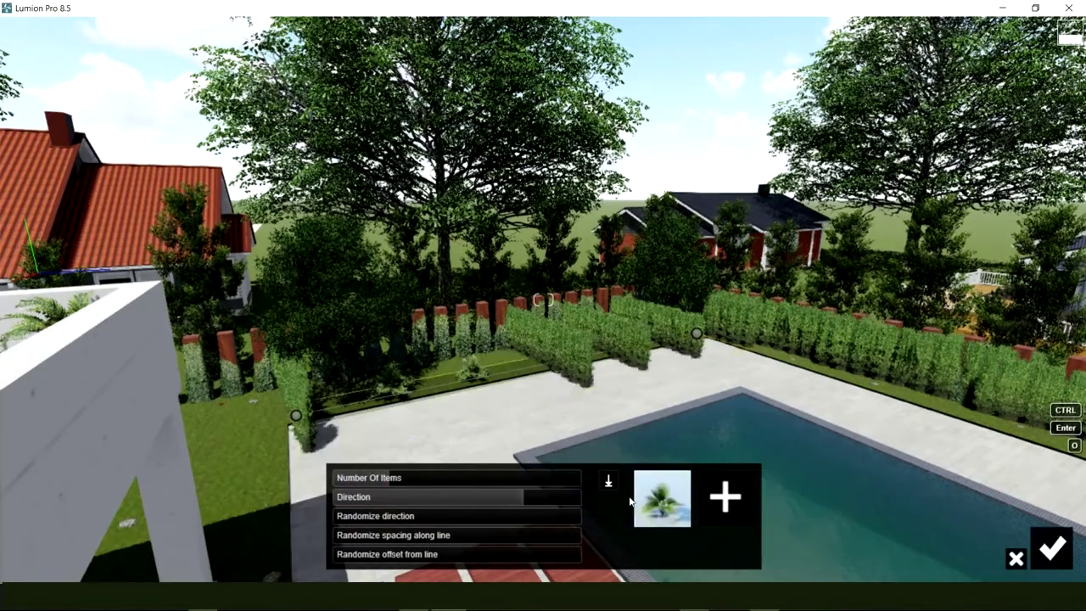
Add fern, sago palm and tall palm to the mix, set 19 items, and commit
click(725, 501)
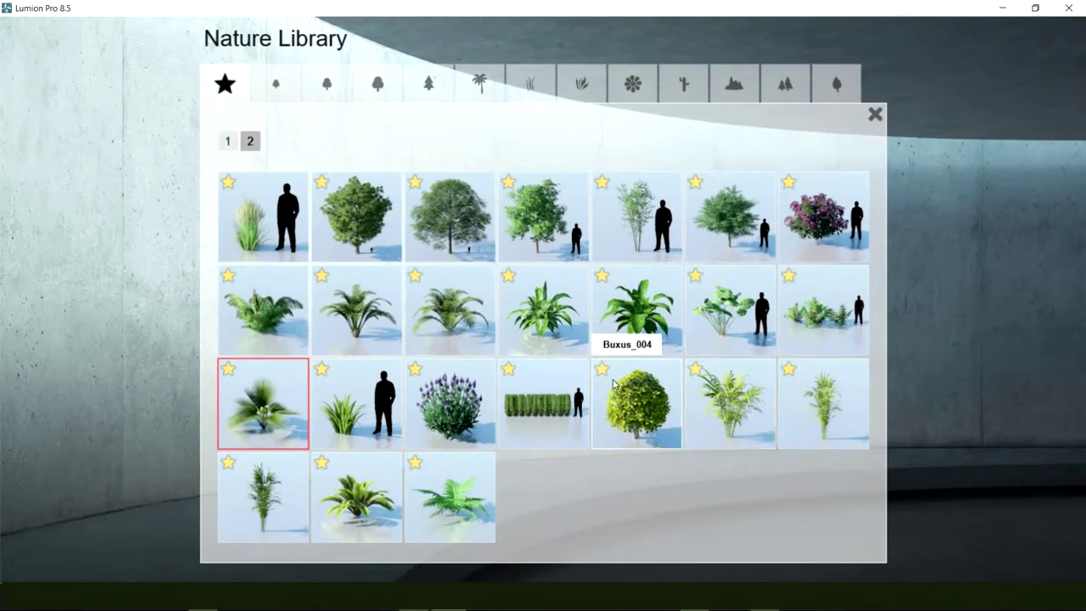
click(442, 503)
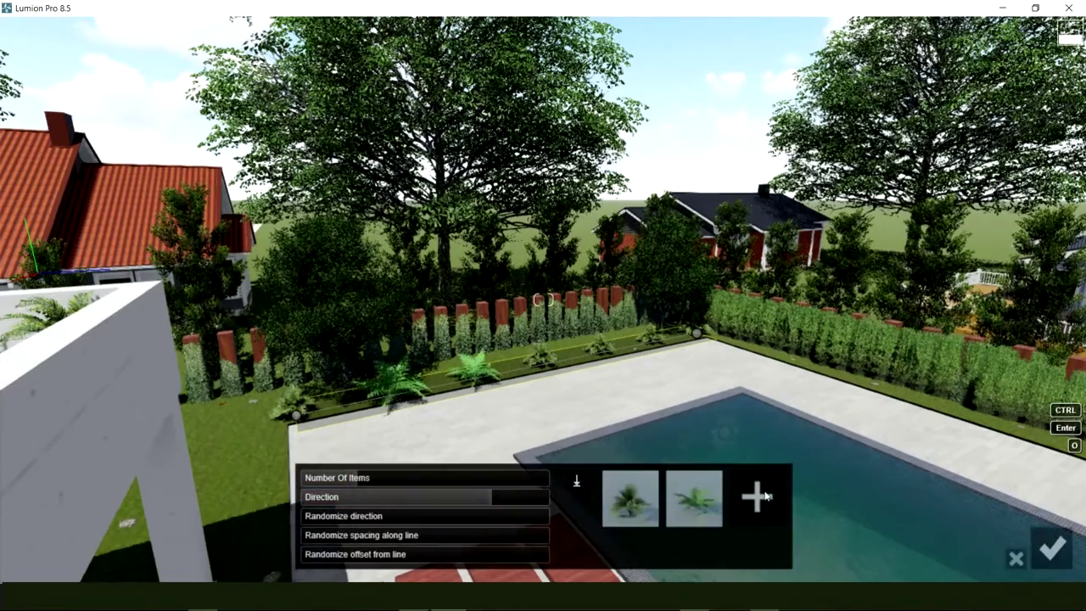
click(758, 499)
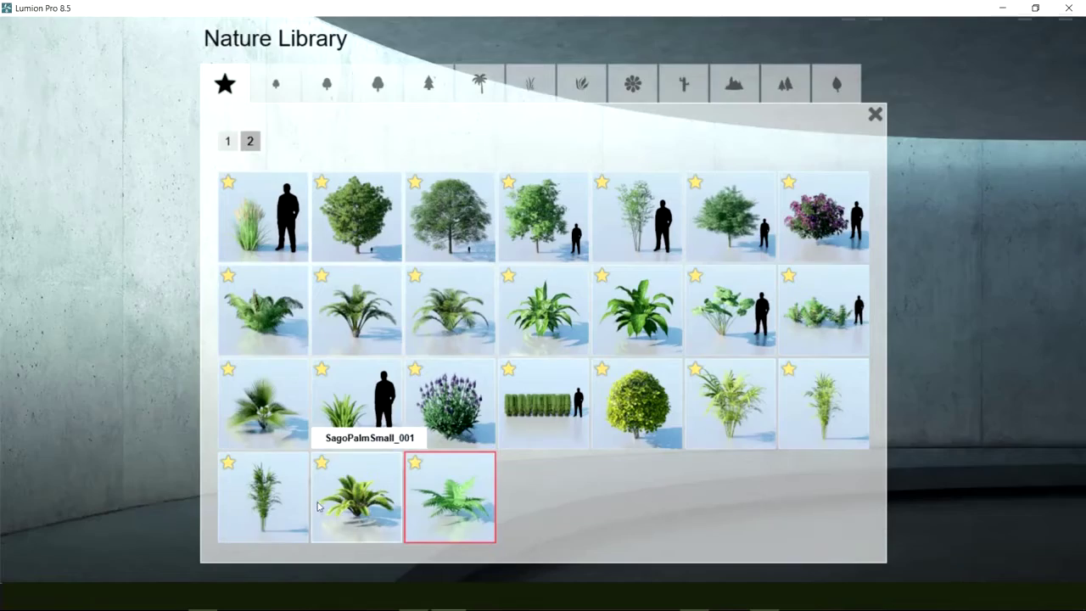
click(353, 497)
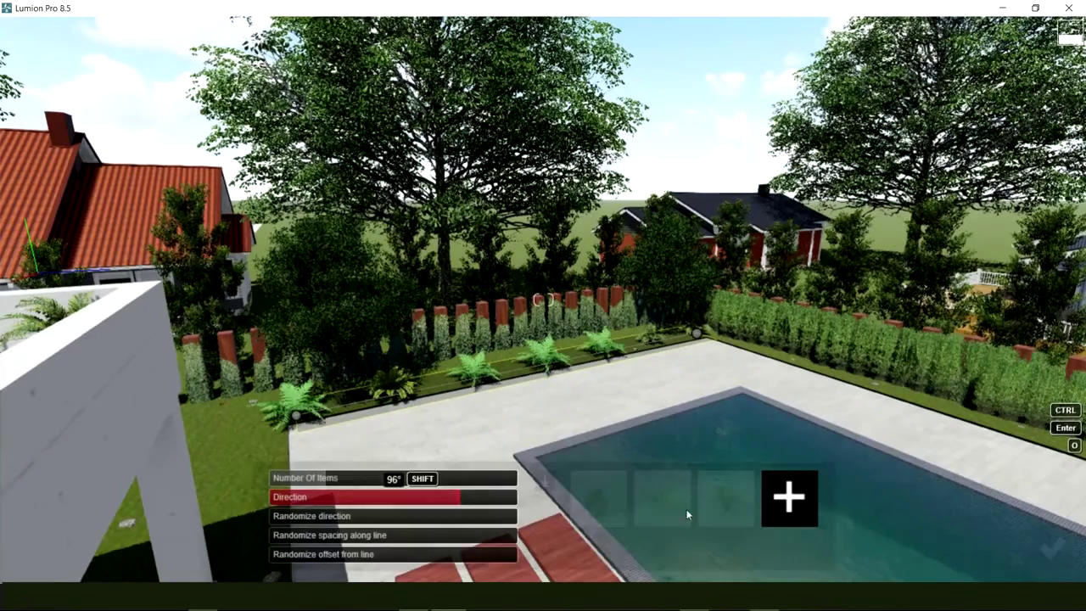
click(798, 503)
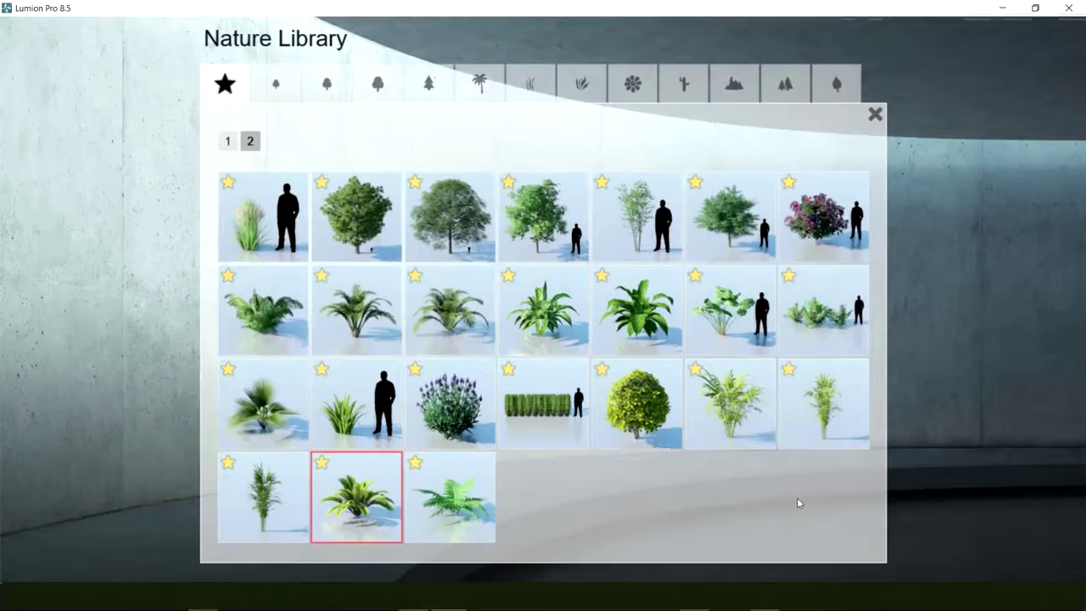
click(268, 507)
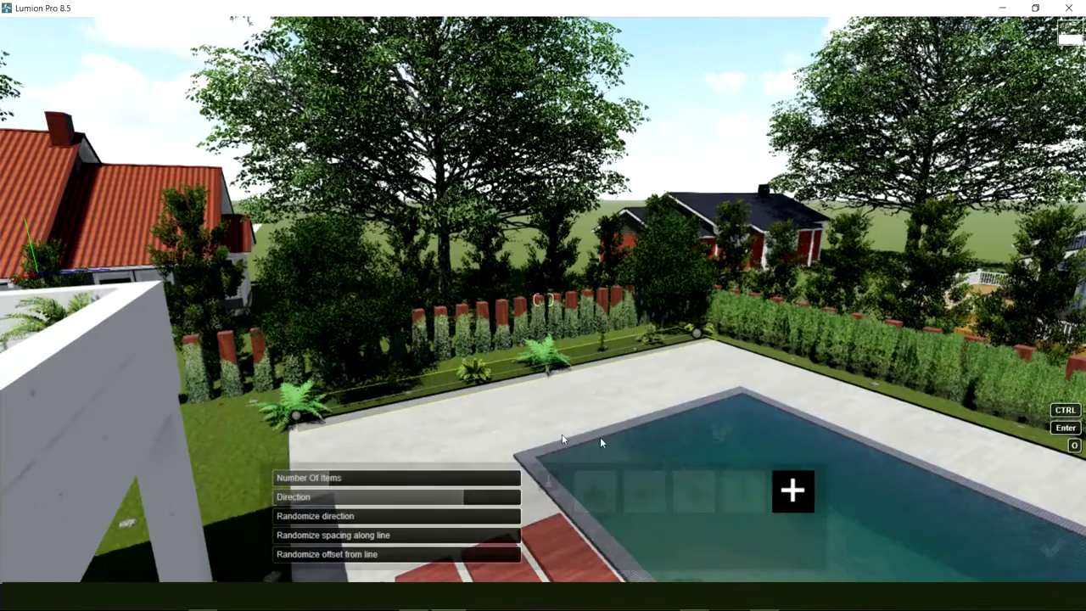
click(360, 483)
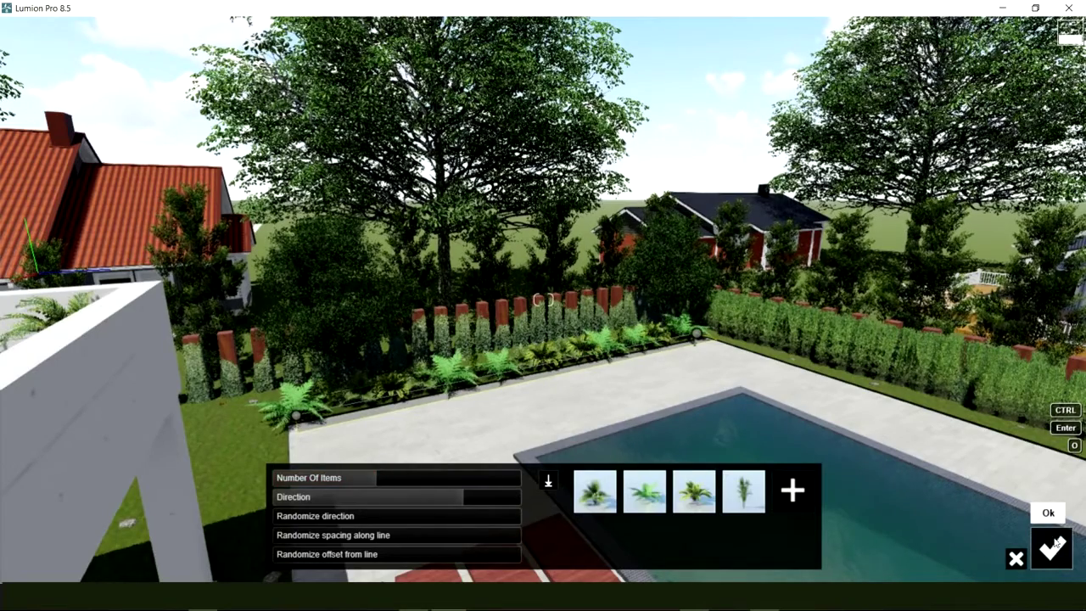
click(1053, 548)
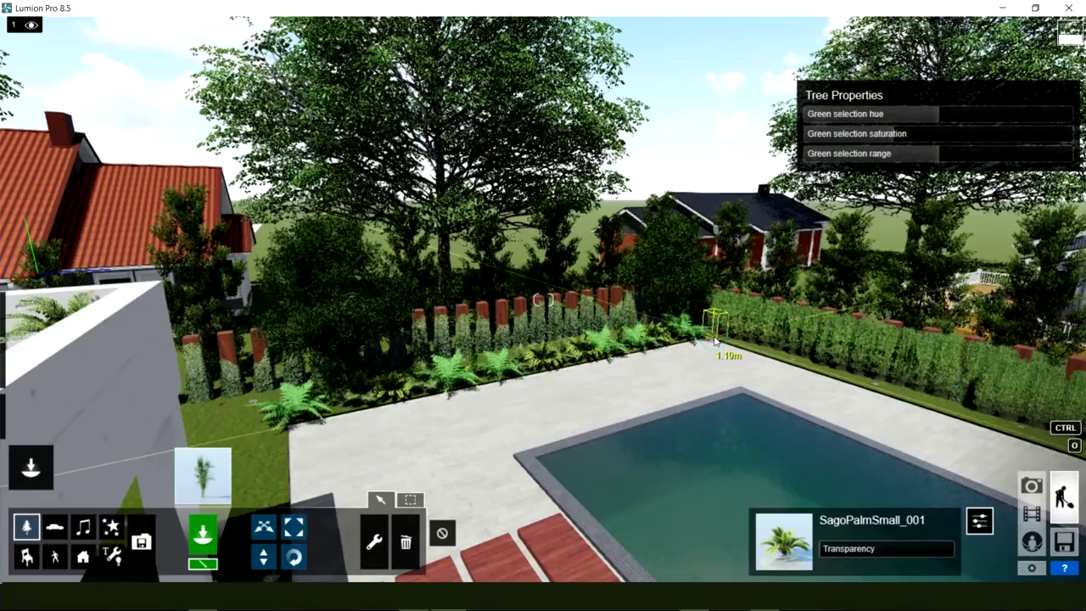
Finish the fern line along the far deck edge and commit the 22 palms and ferns
mouse_move(543, 299)
right_down()
mouse_move(685, 322)
mouse_move(646, 280)
right_up()
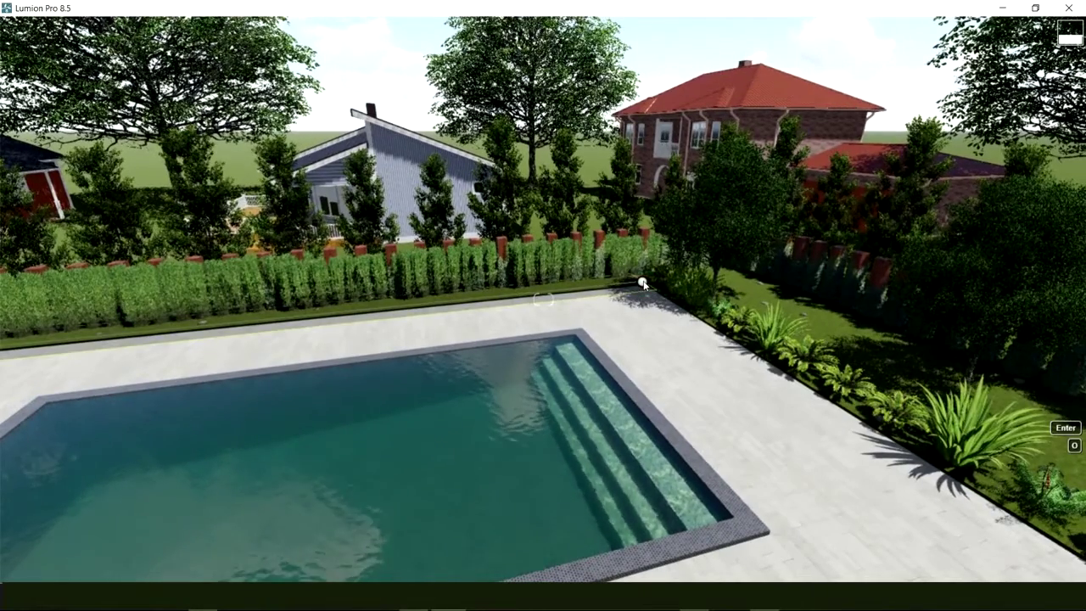
click(642, 283)
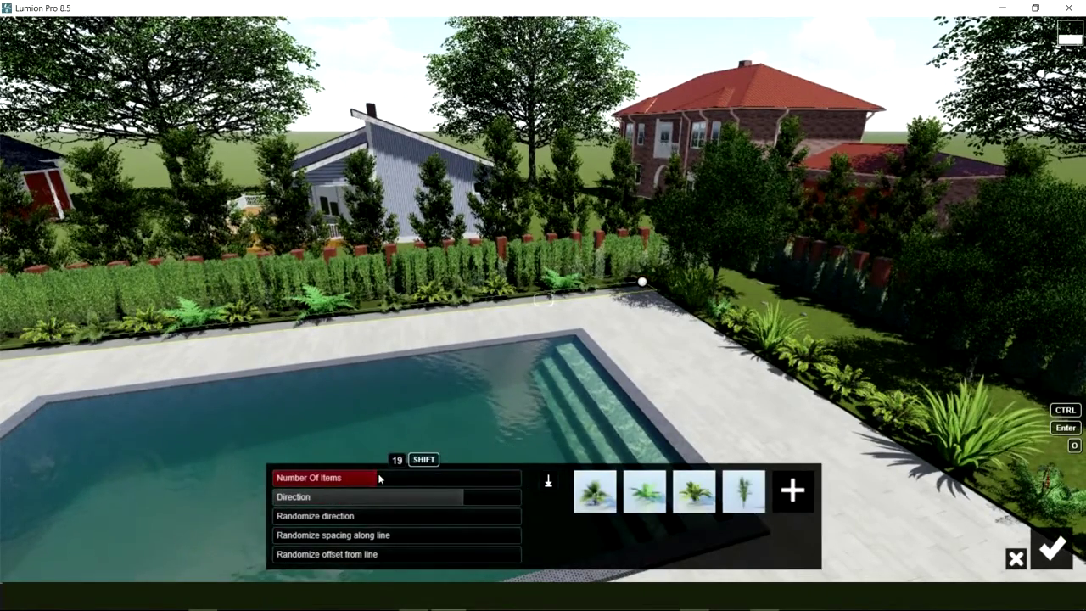
click(381, 474)
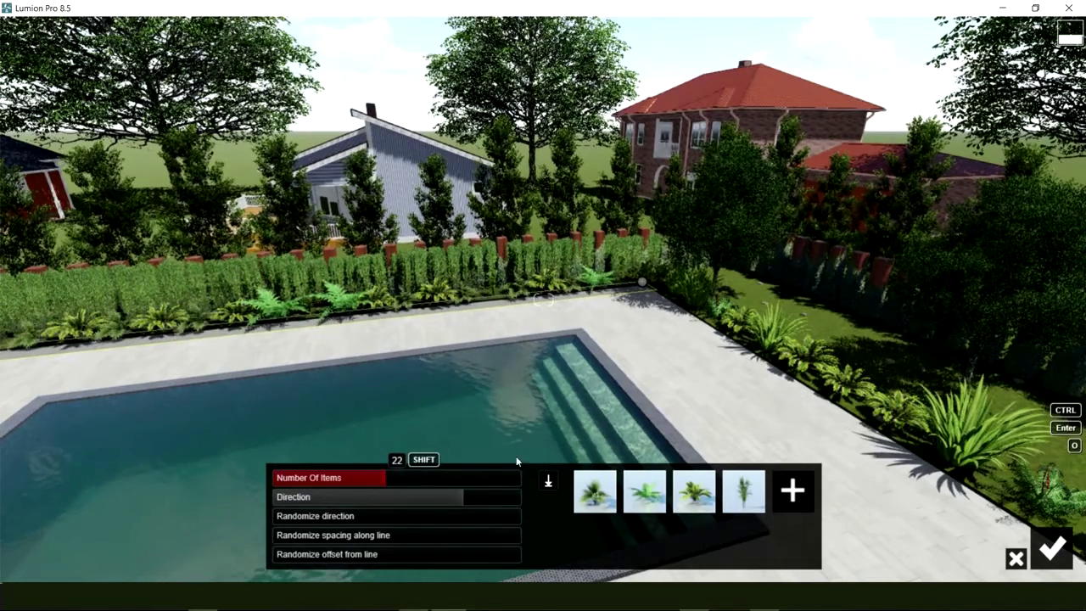
click(1056, 549)
Fly over the houses to the open lawn and load the WaterOak_L tree from the Nature Library
right_drag(543, 299, 543, 170)
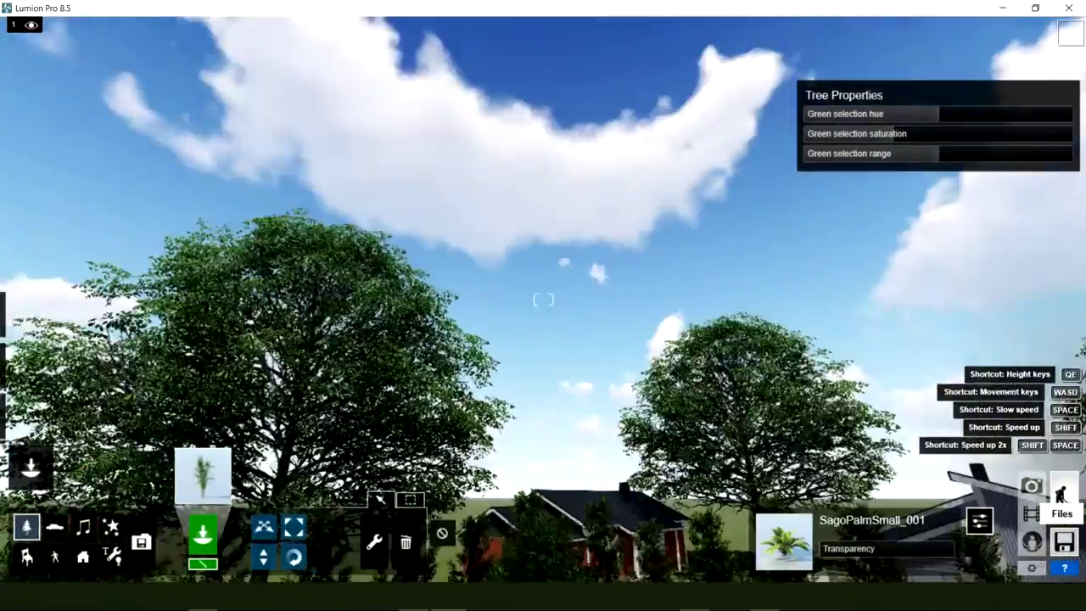
right_drag(543, 299, 543, 441)
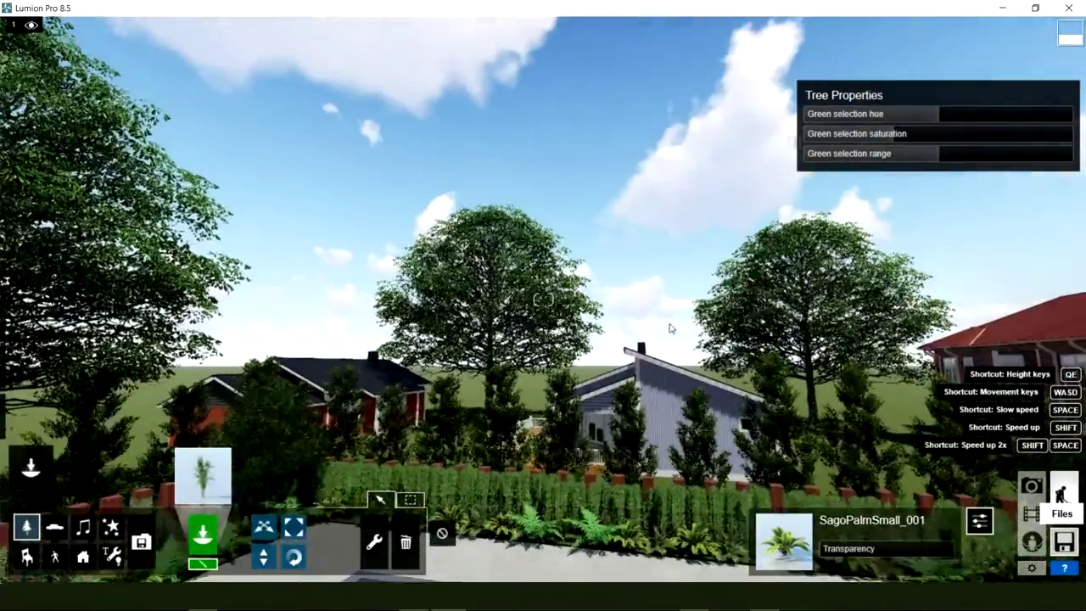
key(w)
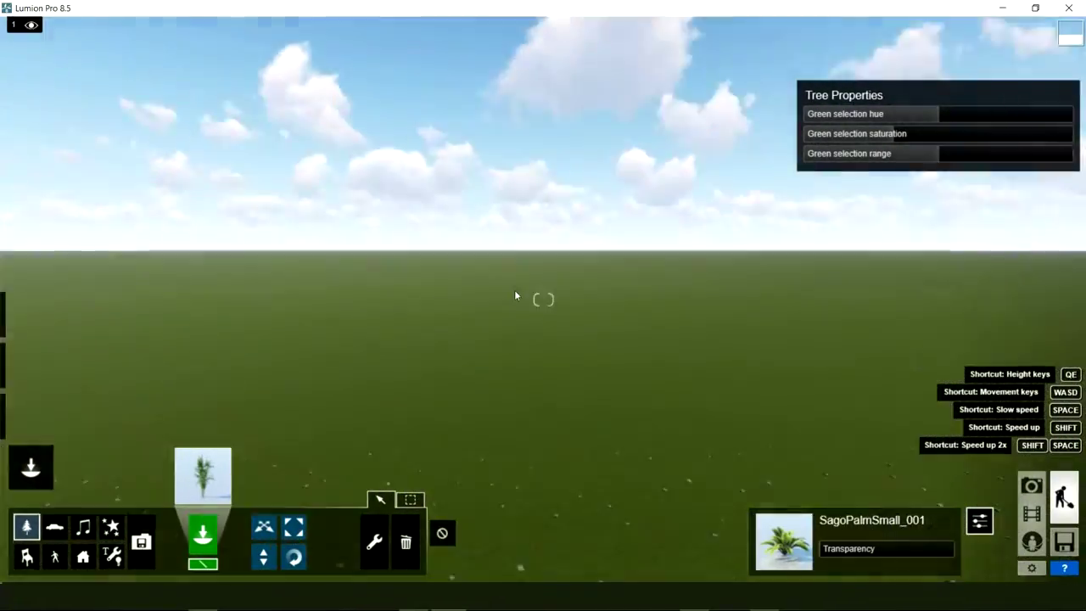
right_drag(523, 311, 236, 439)
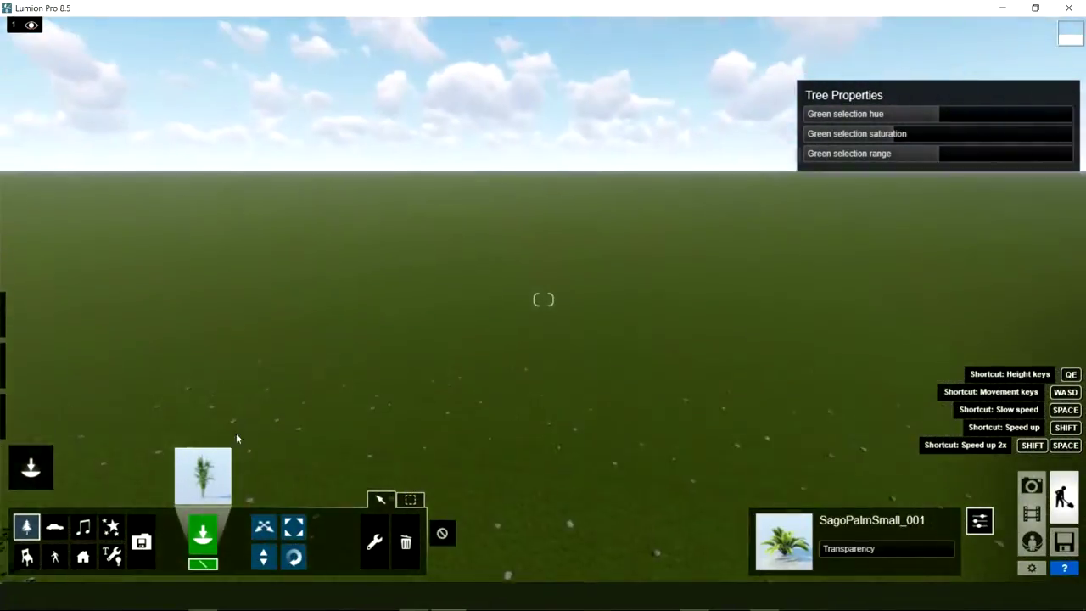
click(204, 484)
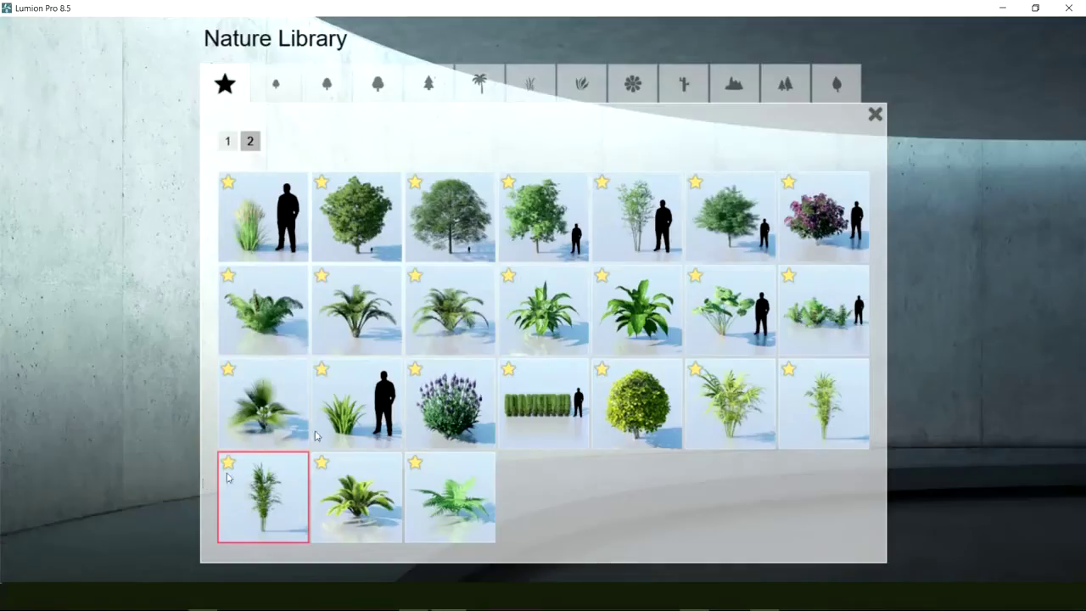
click(454, 235)
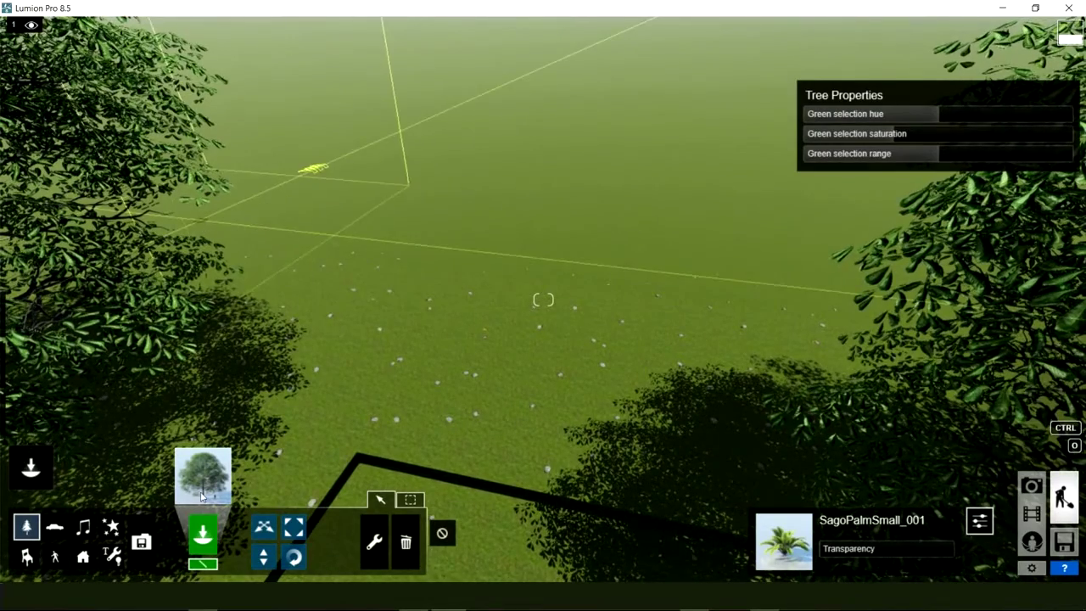
Plant three WaterOak_L trees on the open grass beyond the houses
click(200, 218)
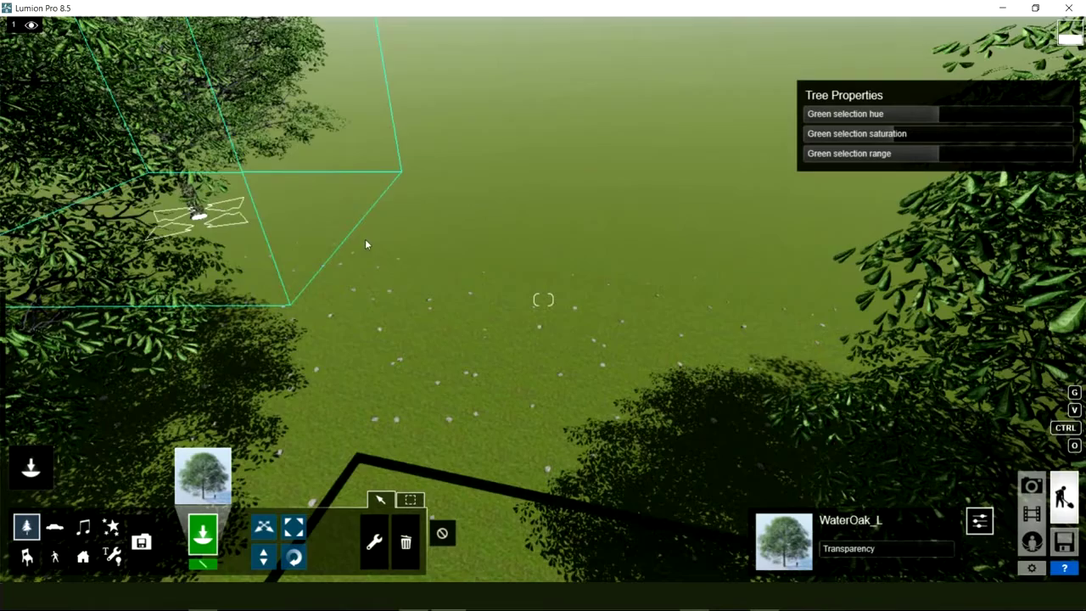
click(429, 246)
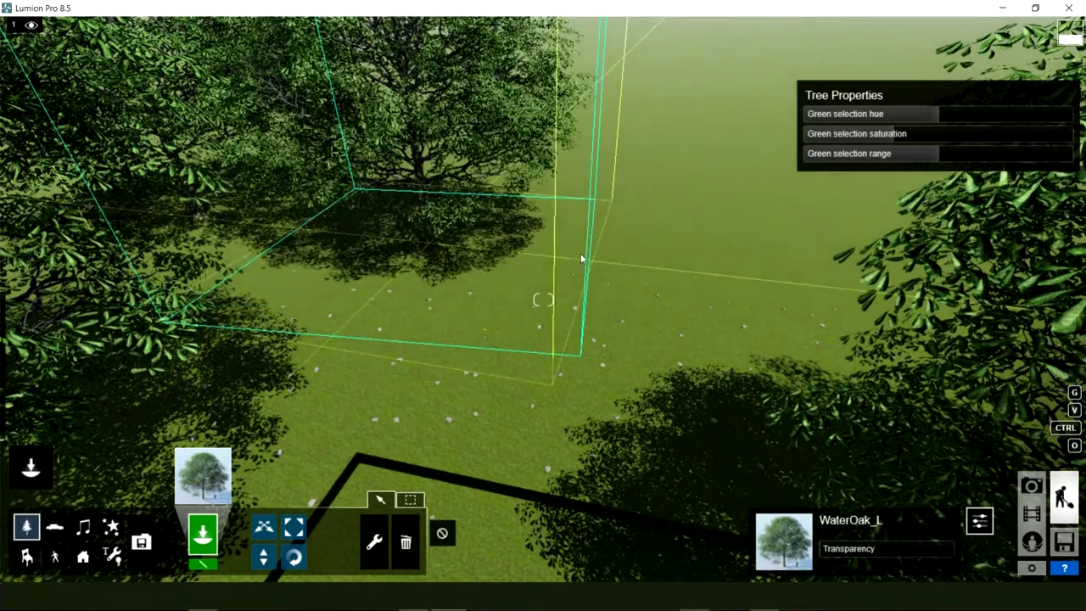
click(682, 276)
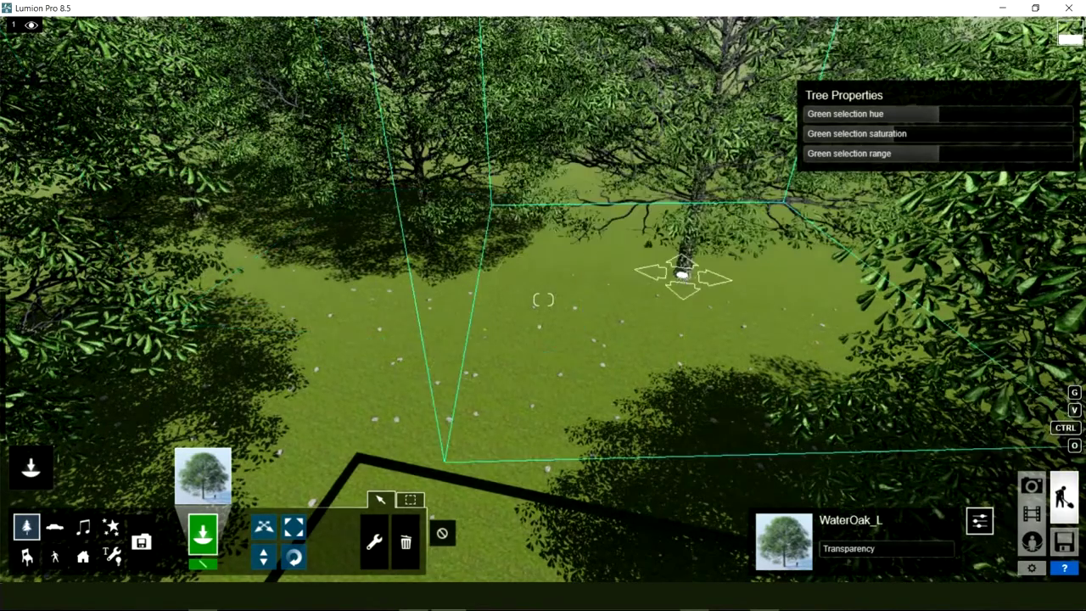
right_drag(682, 276, 645, 280)
right_drag(543, 300, 543, 212)
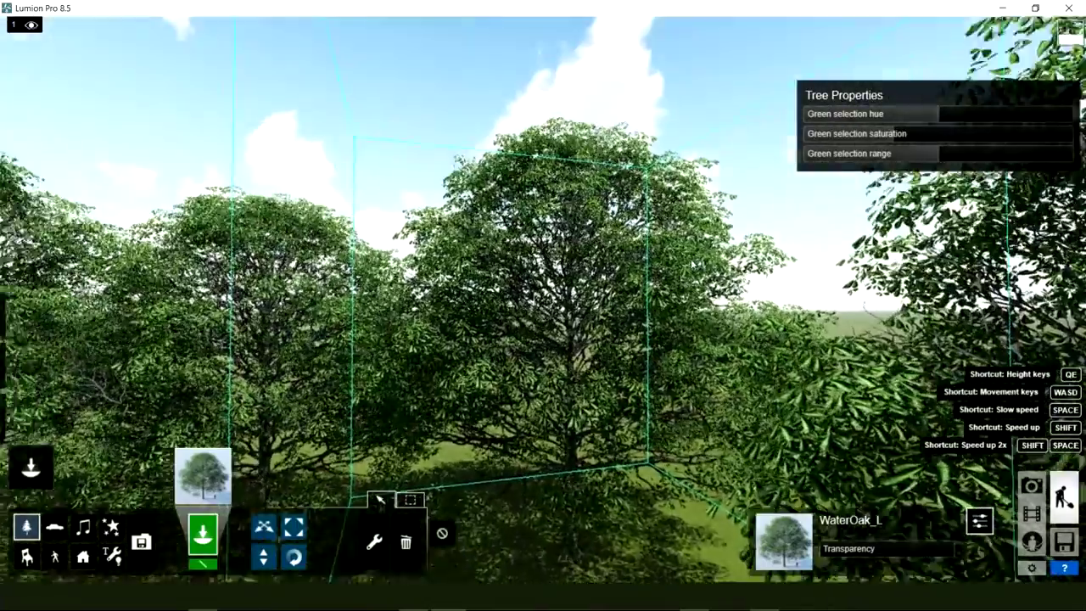
Fly back through the oak canopy over the roof toward the white building and pool
key(w)
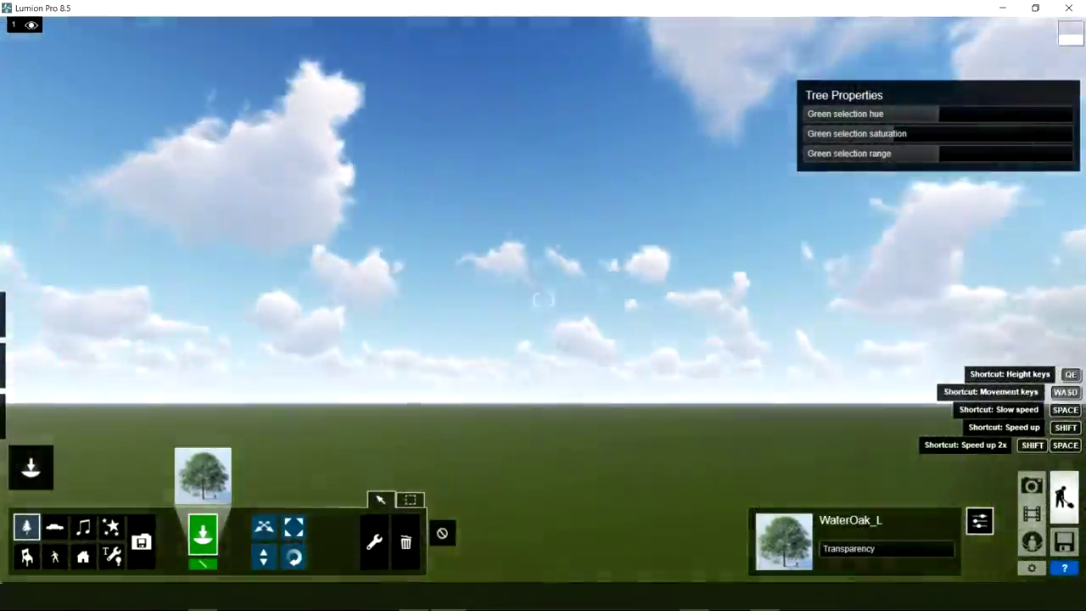
mouse_move(717, 278)
right_down()
mouse_move(543, 300)
mouse_move(559, 400)
right_up()
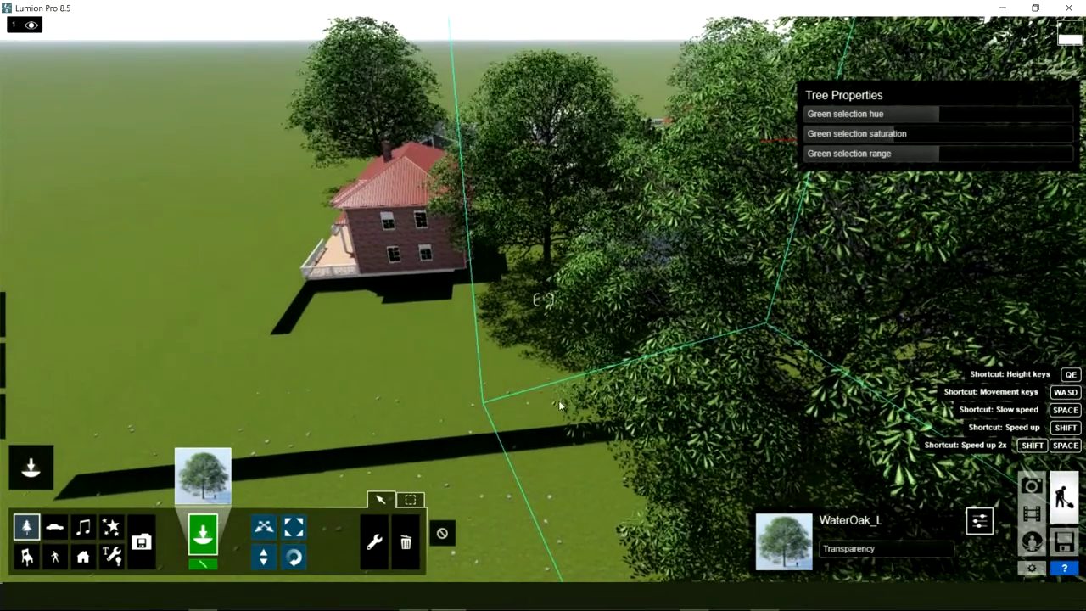
drag(489, 401, 489, 400)
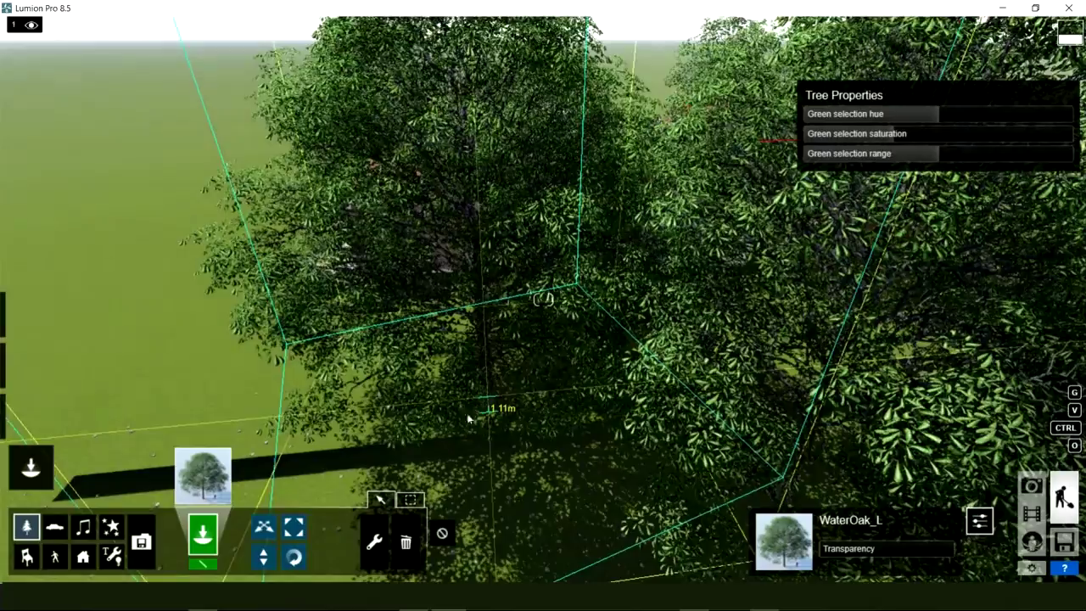
key(w)
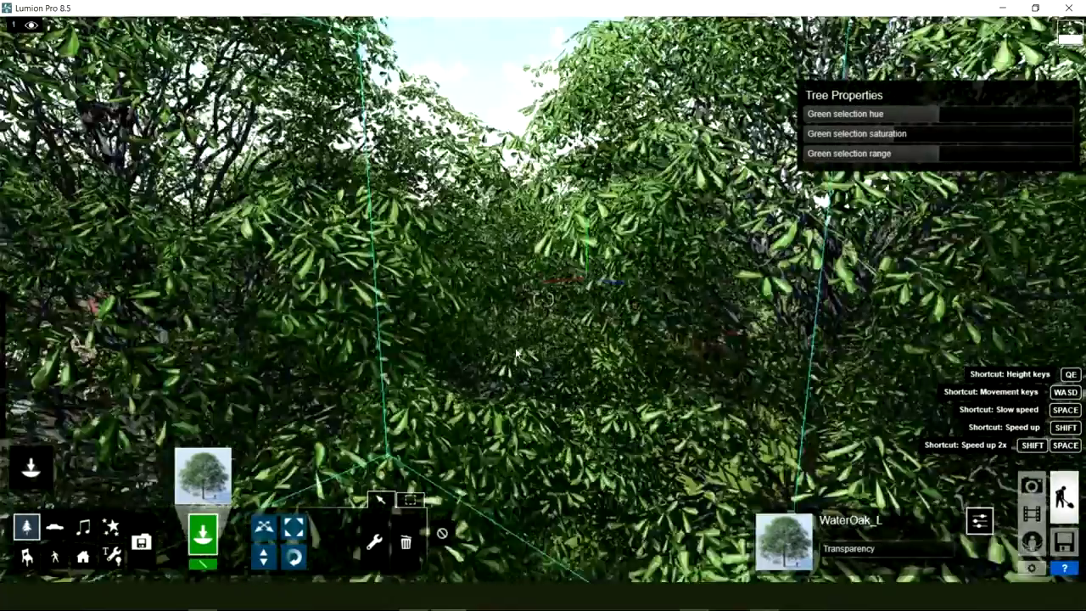
key(w)
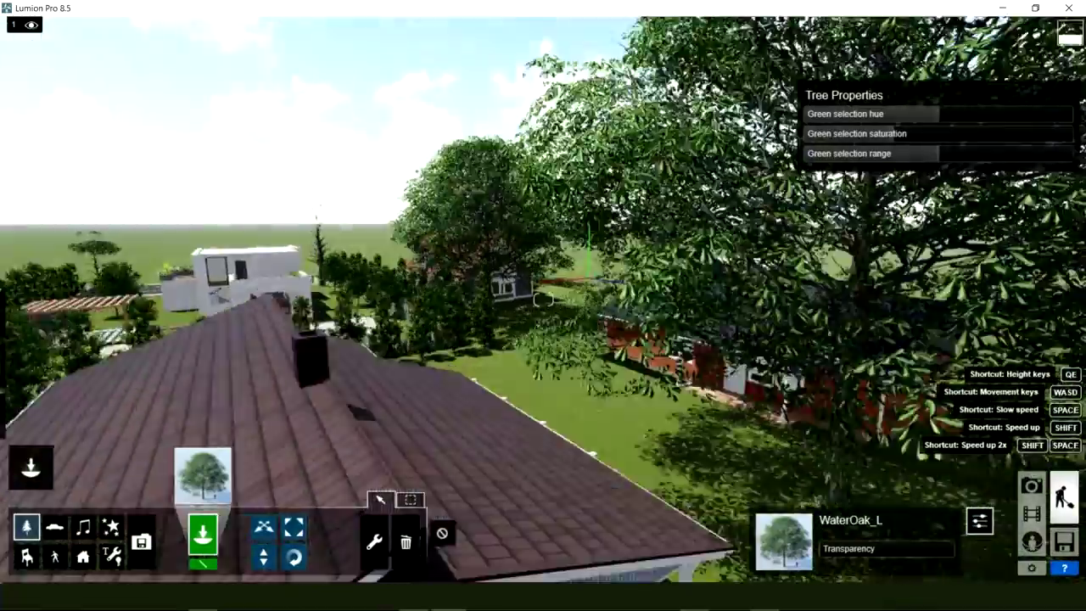
right_drag(543, 299, 548, 299)
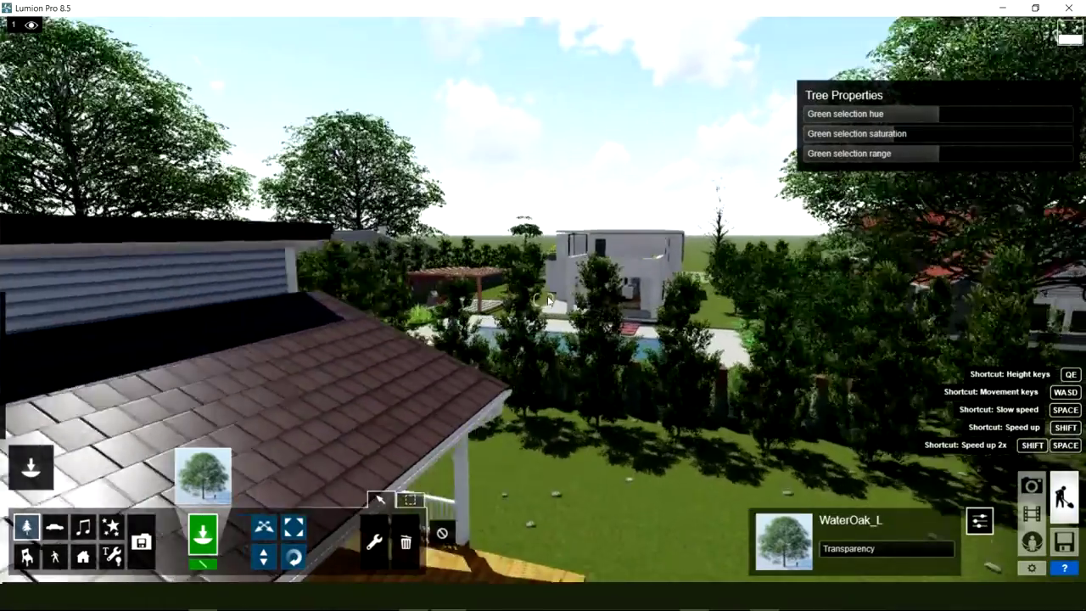
key(w)
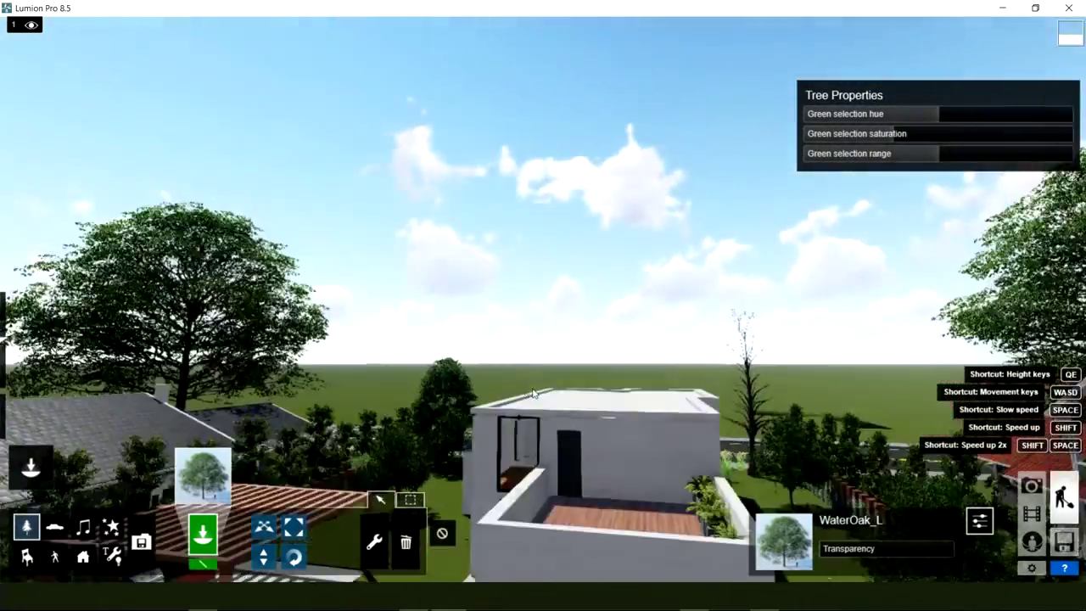
mouse_move(533, 392)
right_down()
mouse_move(543, 298)
mouse_move(509, 299)
mouse_move(594, 424)
right_up()
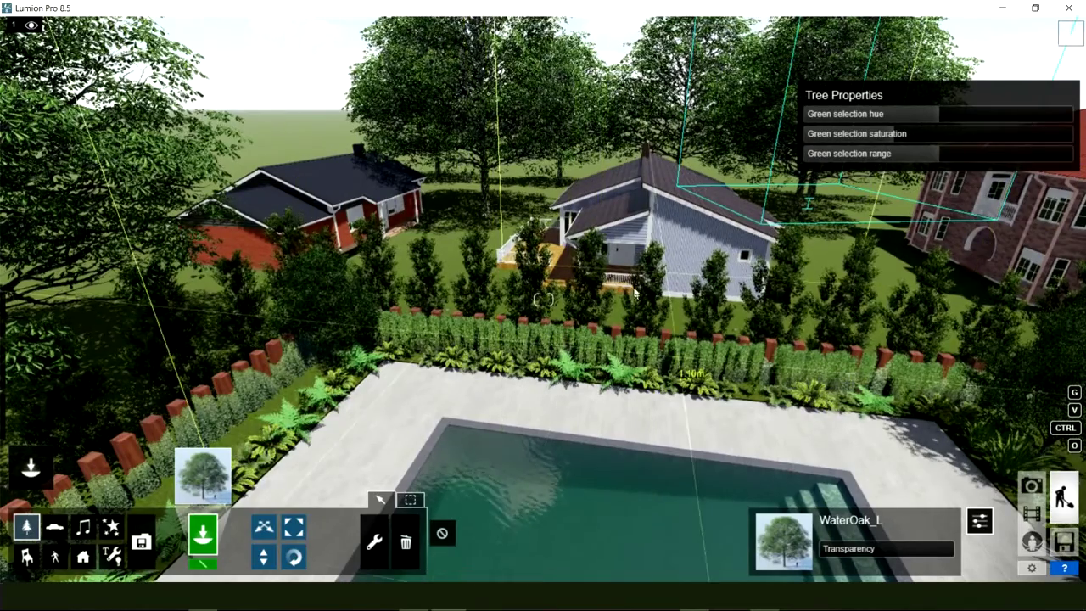
Load the Carrotwood_02 tree from the Leaf - Medium category of the Nature Library
mouse_move(635, 292)
right_down()
mouse_move(628, 263)
mouse_move(638, 254)
right_up()
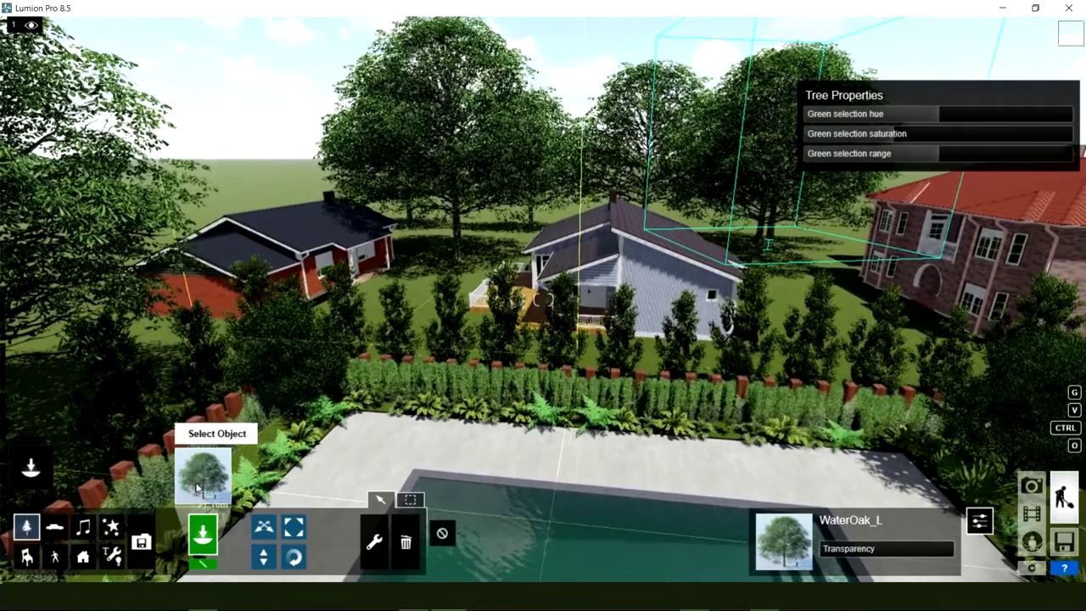
click(197, 487)
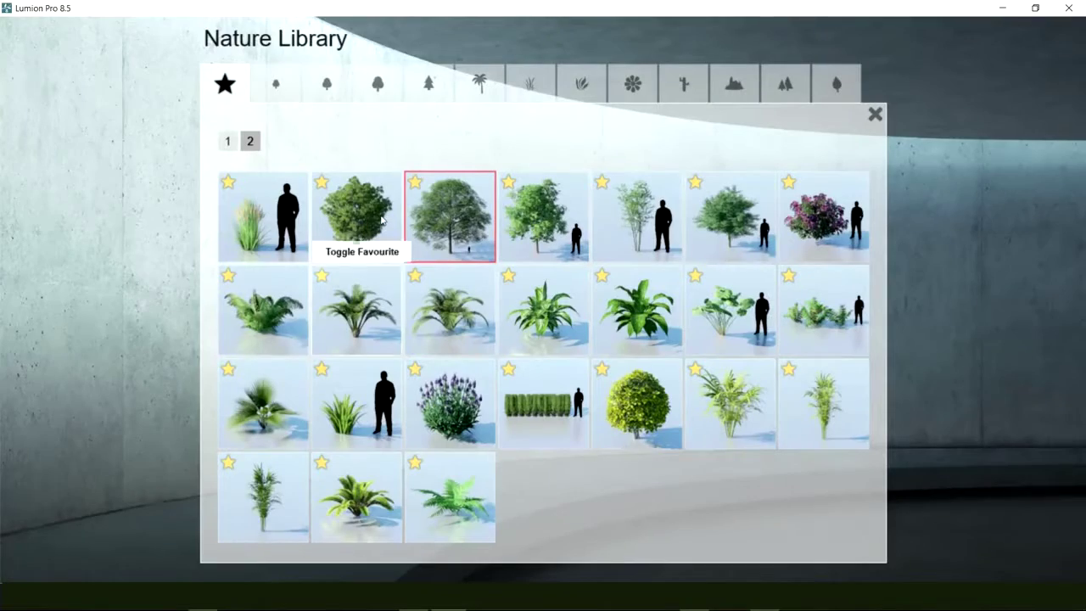
click(329, 87)
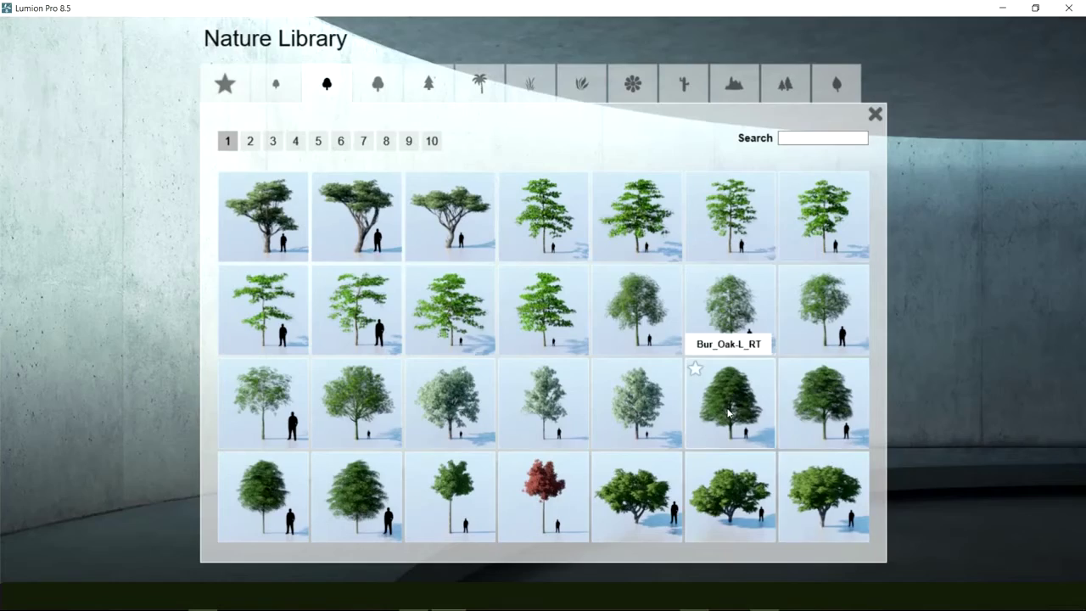
click(743, 507)
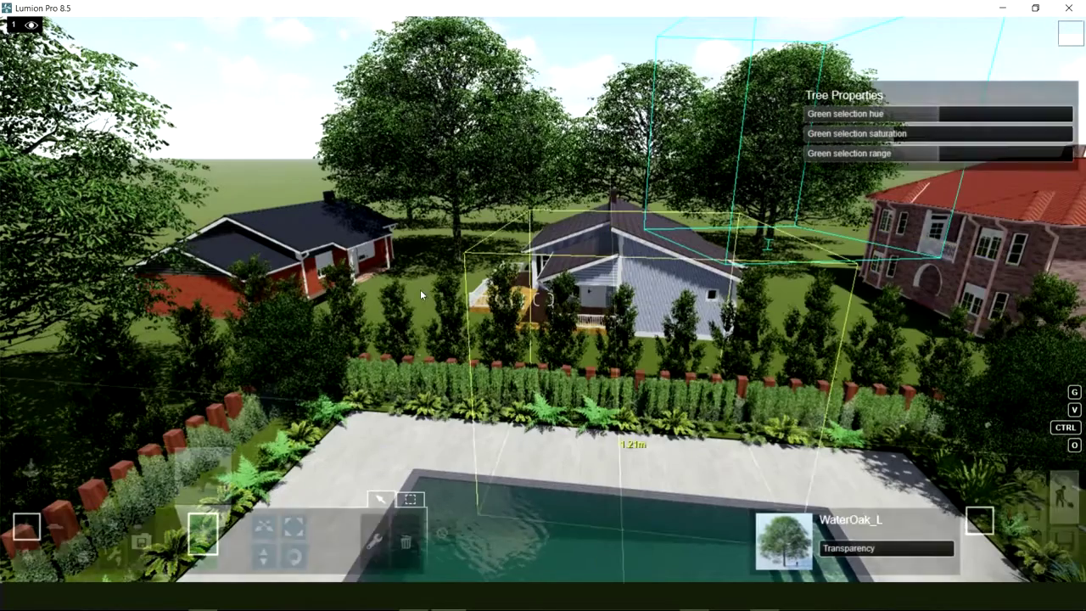
Plant four Carrotwood_02 trees behind the pool yard, near the grey and brick houses
click(419, 288)
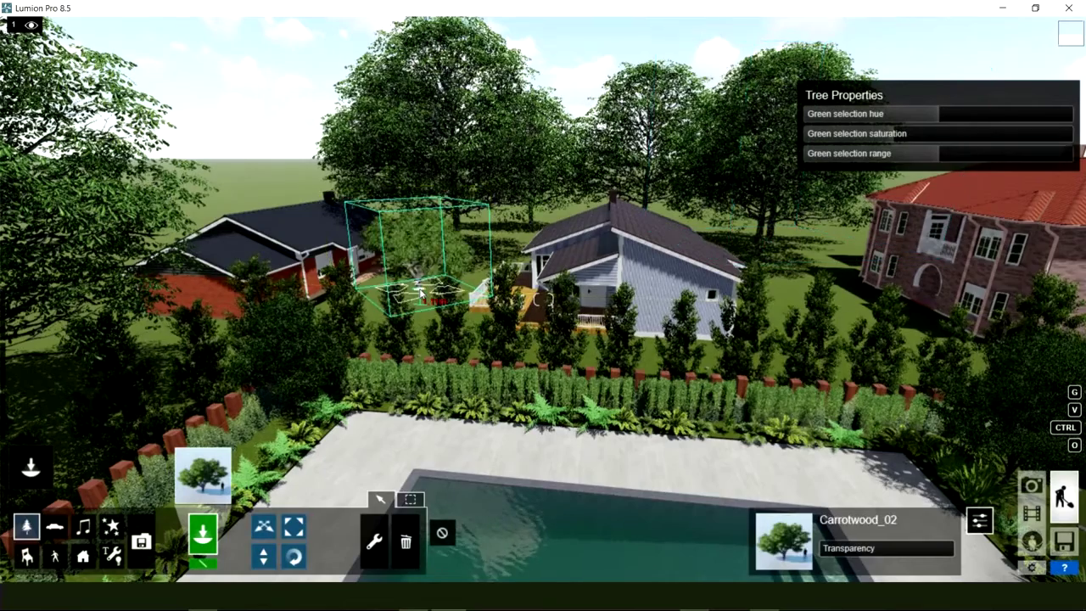
click(486, 267)
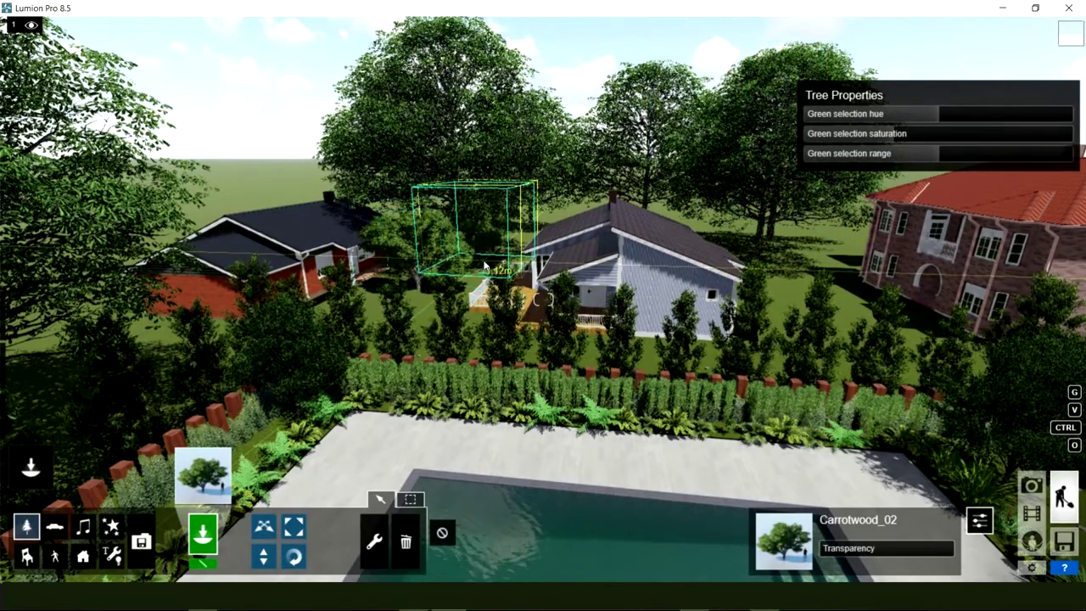
click(774, 279)
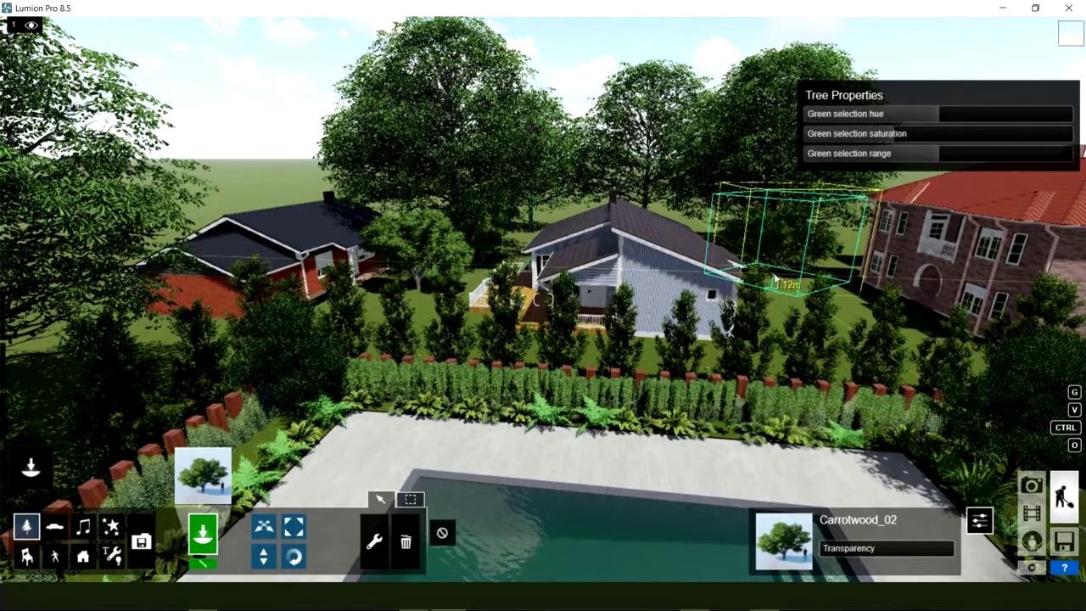
click(867, 316)
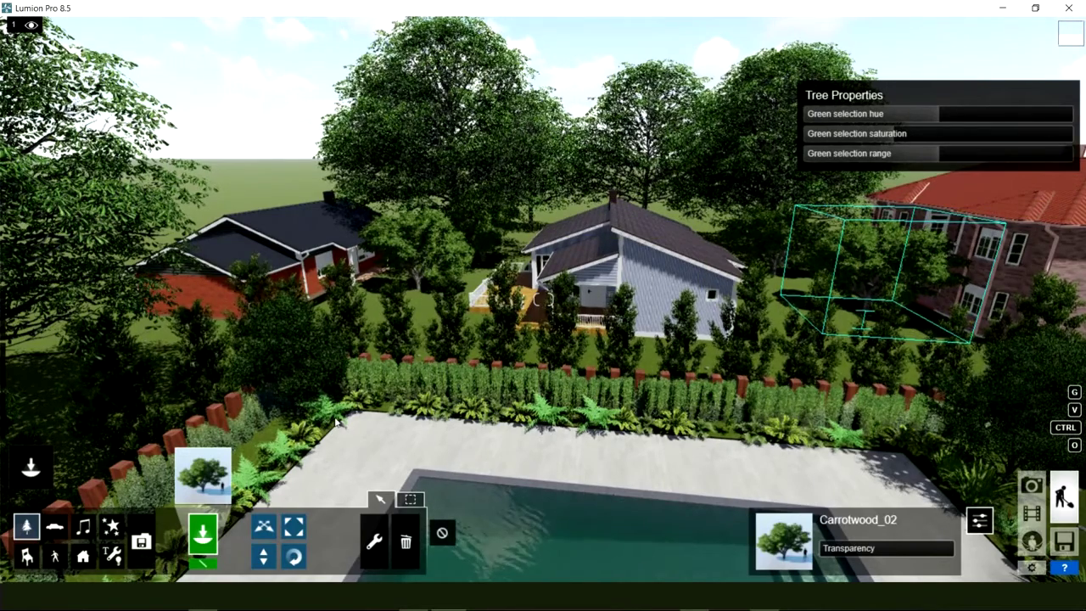
Reload the WaterOak_L tree from the second page of favourites in the Nature Library
click(223, 458)
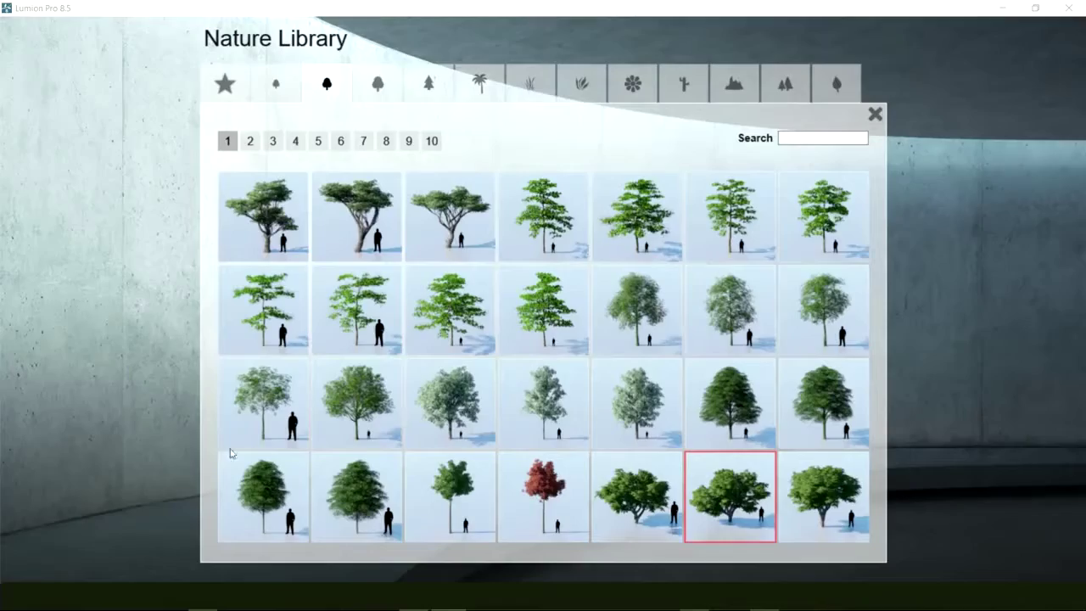
click(225, 85)
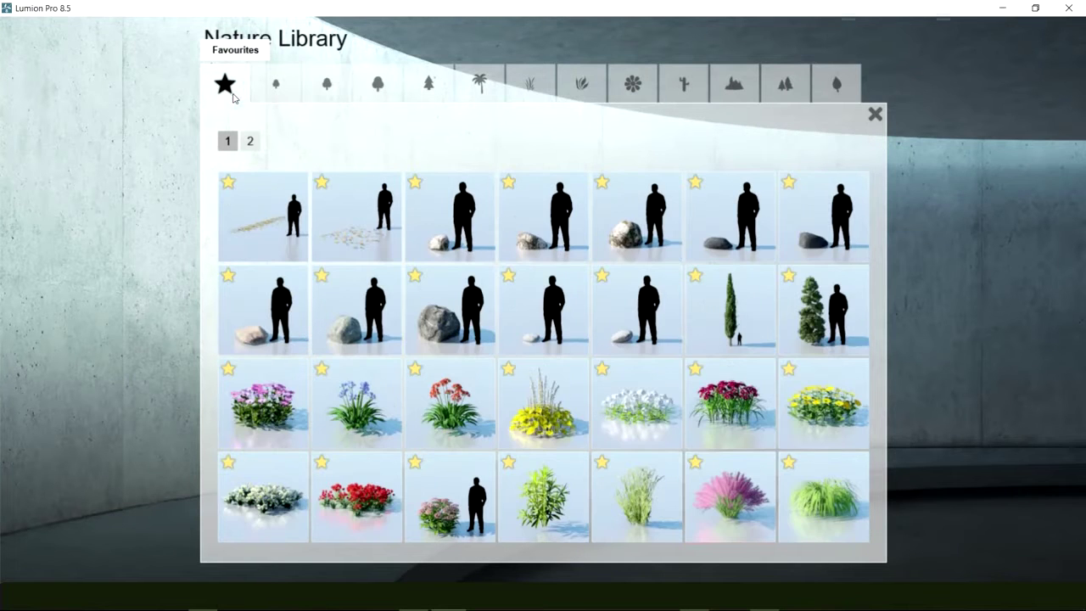
click(251, 143)
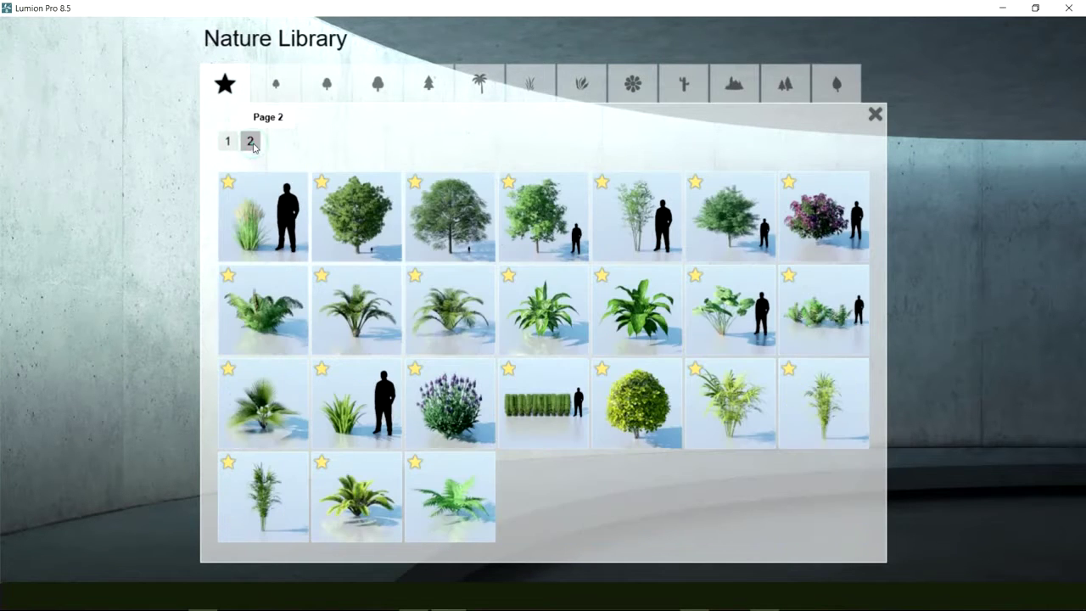
click(438, 222)
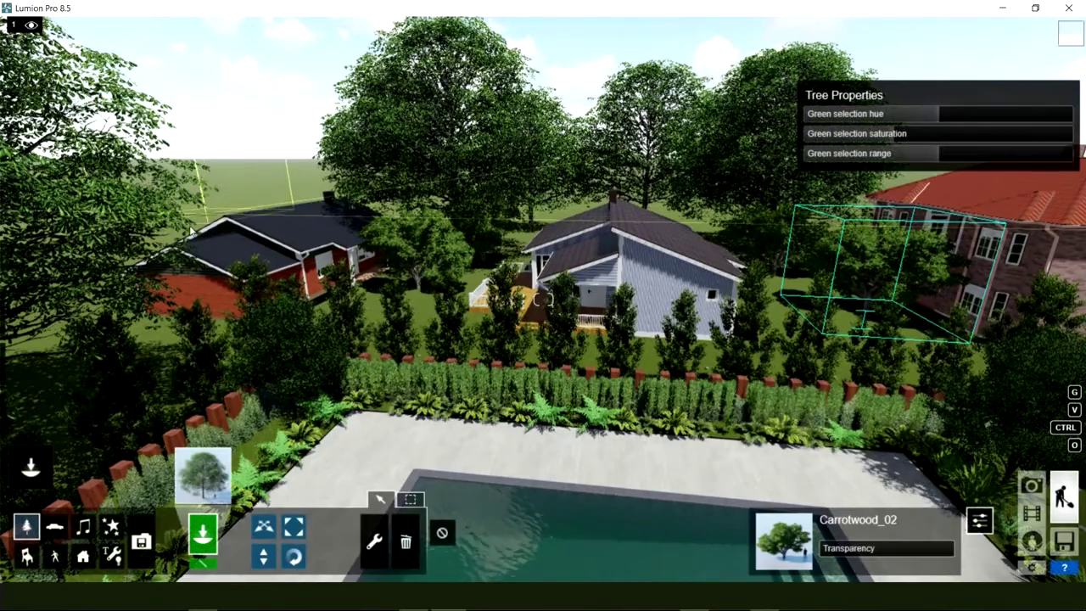
Select the water oak and move it behind the dark-roofed house
click(191, 231)
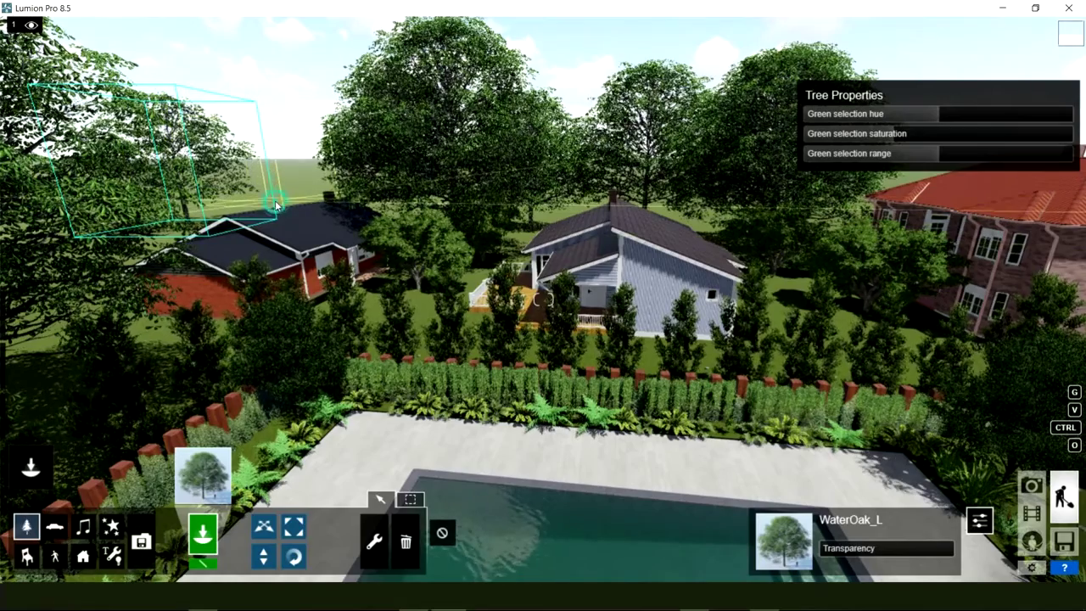
drag(275, 204, 275, 203)
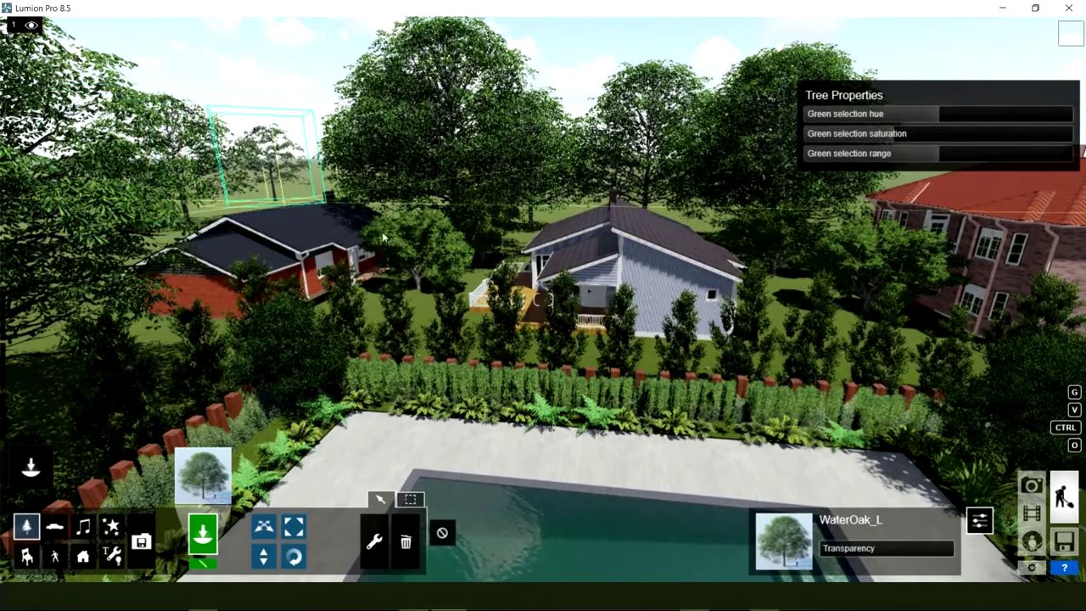
right_drag(383, 239, 383, 238)
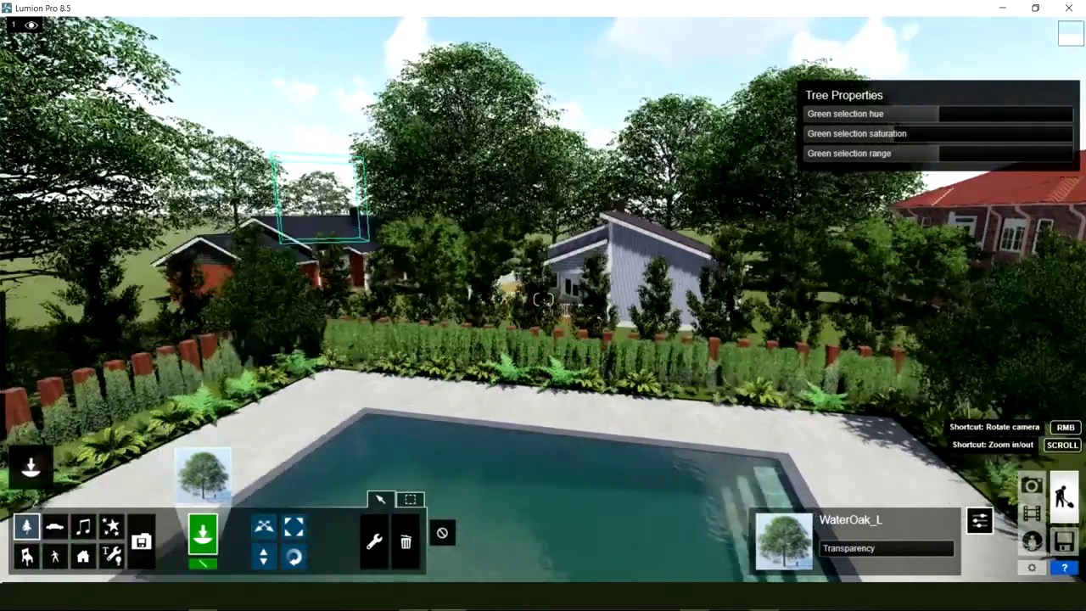
Orbit around the pool yard toward the red-roofed house and look down on the garden
right_drag(543, 299, 543, 299)
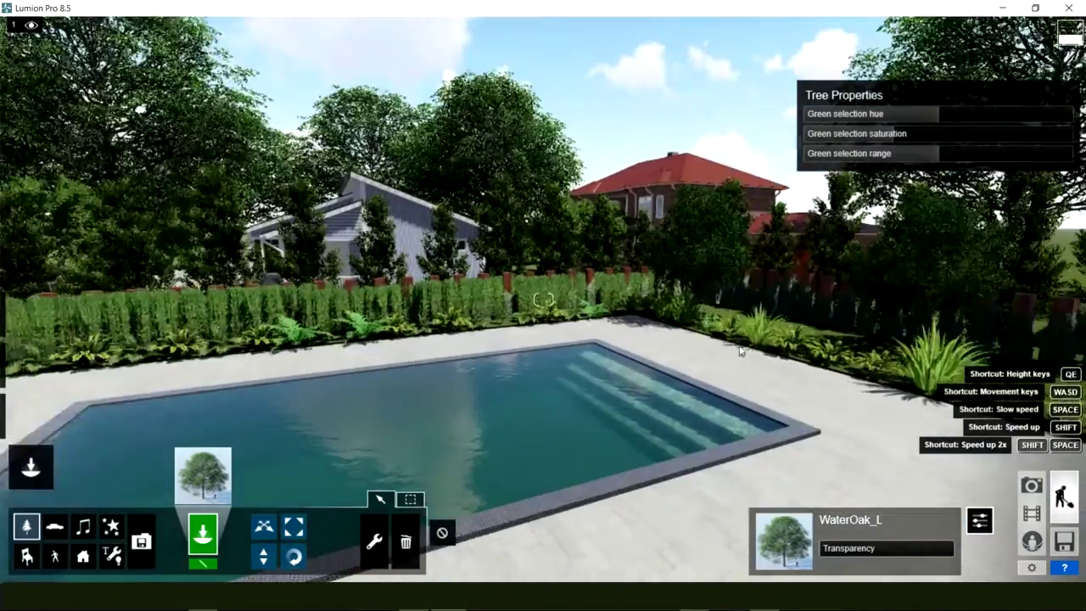
mouse_move(740, 351)
right_down()
mouse_move(567, 299)
mouse_move(497, 261)
right_up()
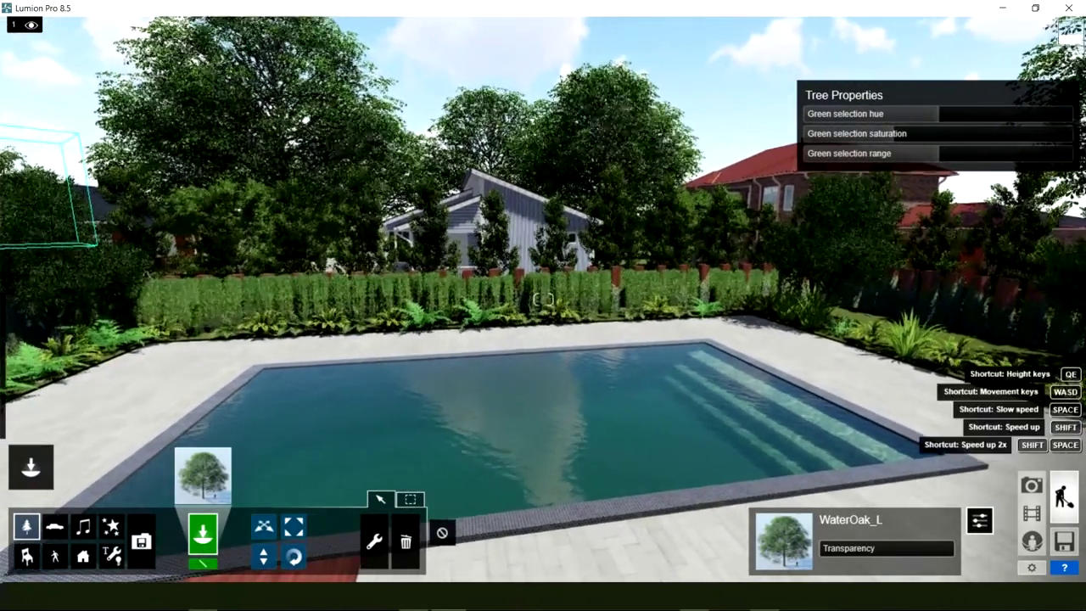
mouse_move(543, 299)
right_down()
mouse_move(569, 299)
mouse_move(509, 298)
mouse_move(572, 299)
mouse_move(548, 299)
right_up()
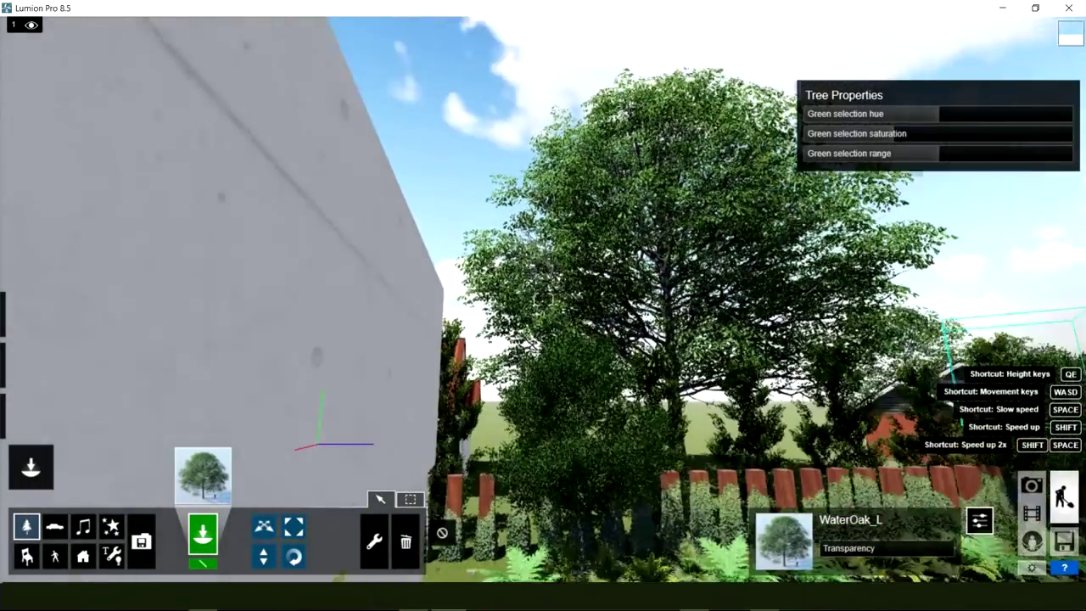
mouse_move(543, 298)
right_down()
mouse_move(594, 299)
mouse_move(569, 340)
right_up()
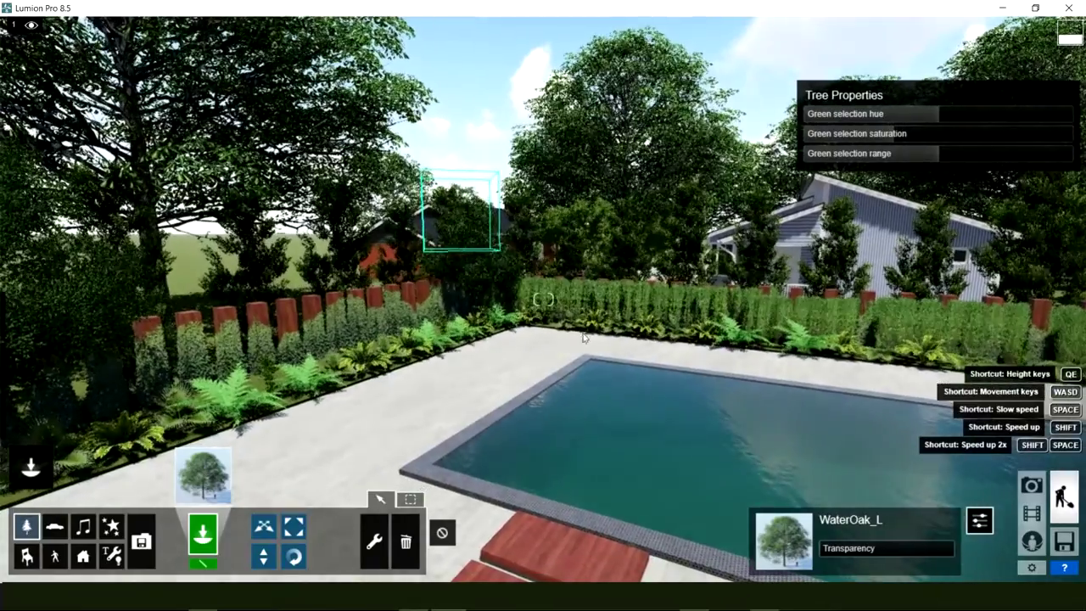
Fly out over the houses to the lone WaterOak in the open field
right_drag(543, 299, 538, 254)
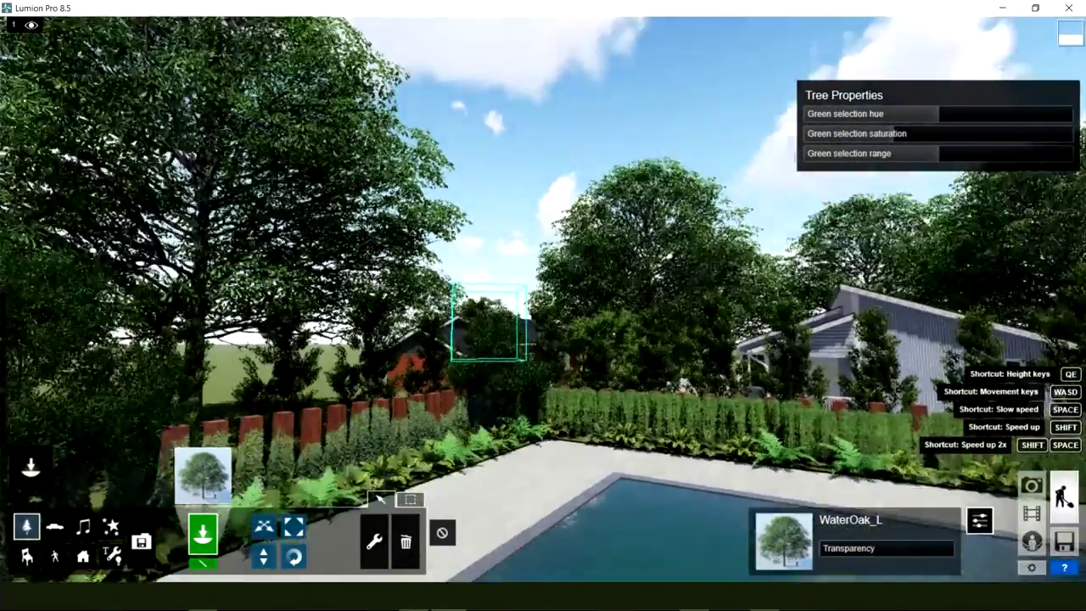
right_drag(543, 299, 509, 314)
key(w)
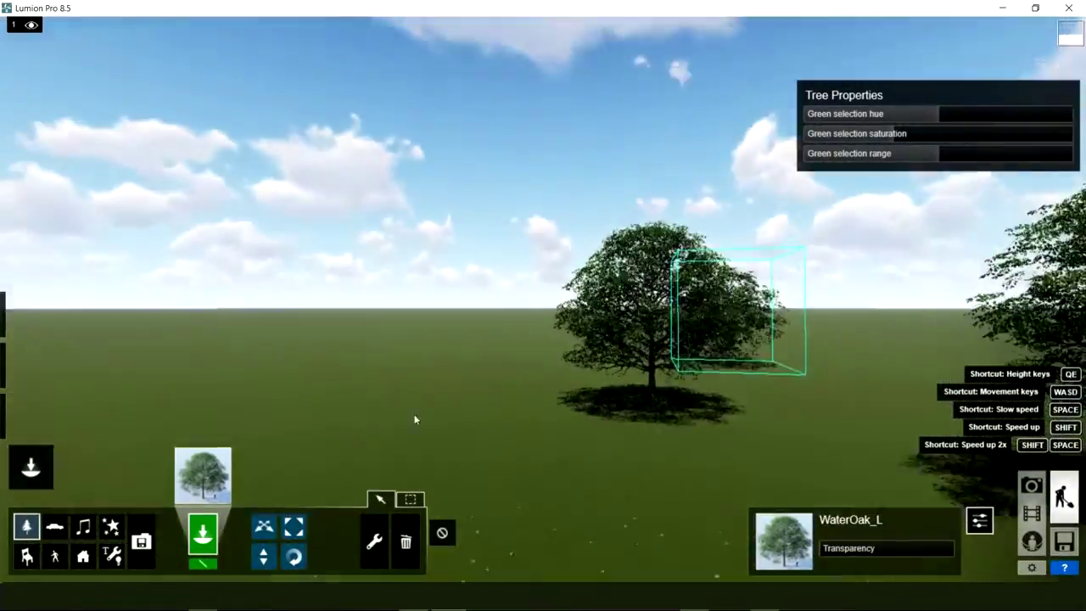
right_drag(415, 420, 407, 459)
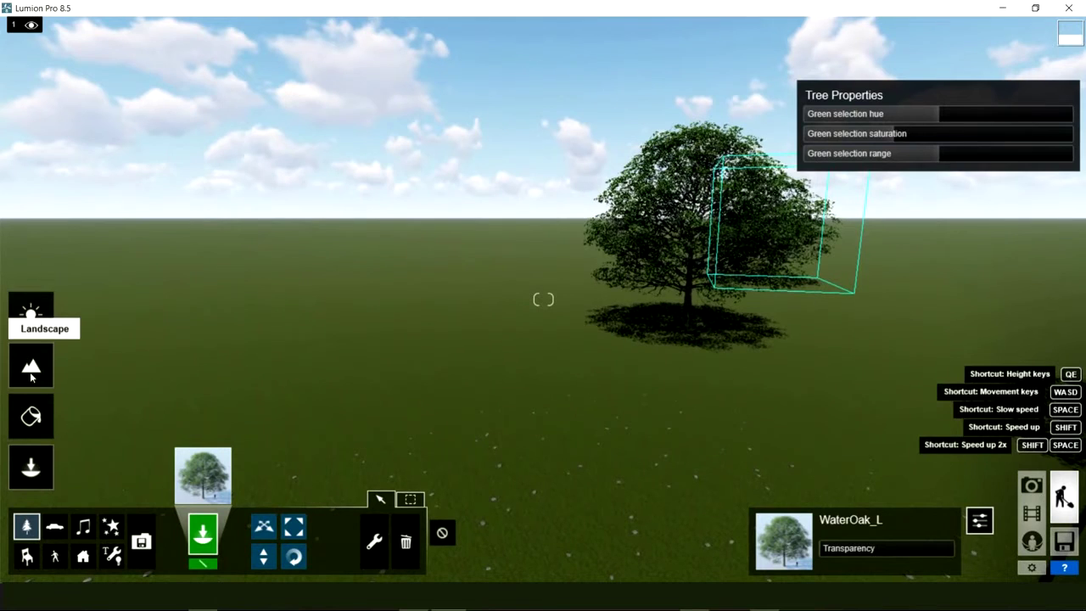
Switch to Landscape height sculpting and rise high above the field for an overhead view
click(31, 366)
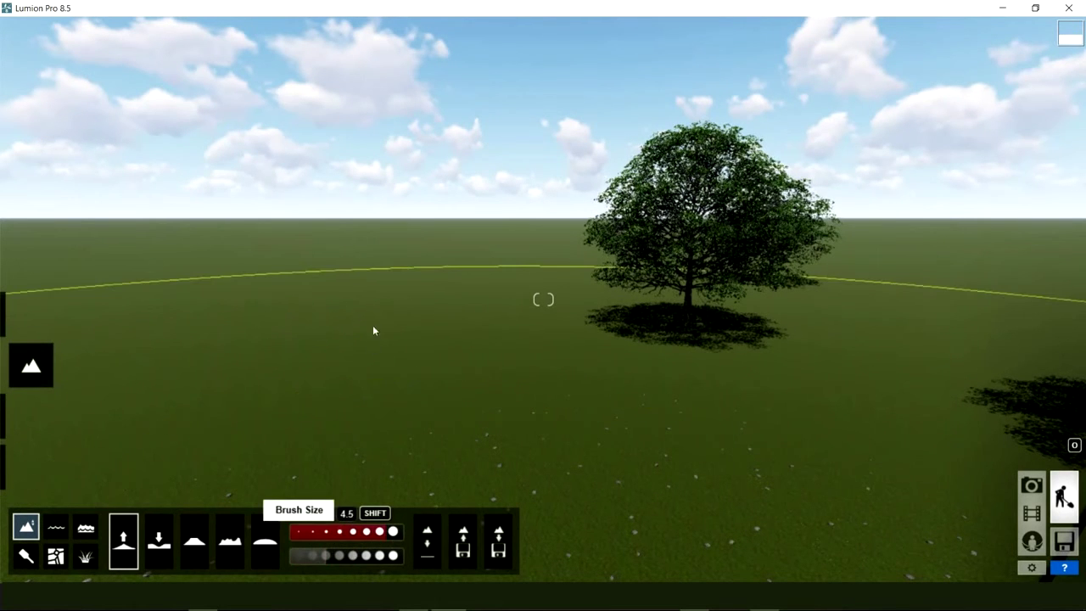
right_drag(401, 306, 401, 391)
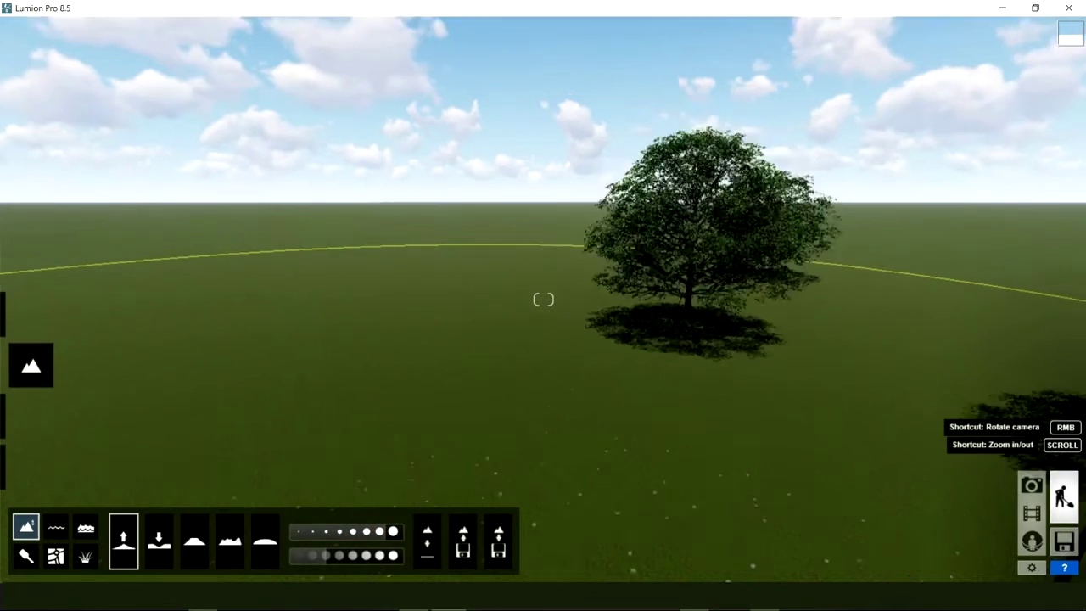
right_drag(405, 306, 405, 283)
key(q)
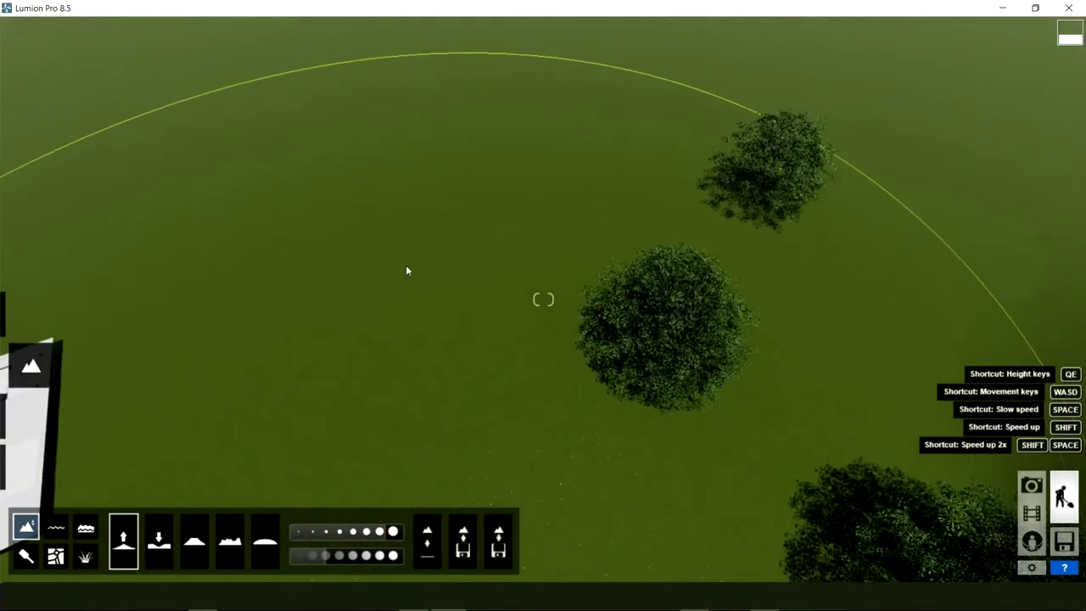
key(q)
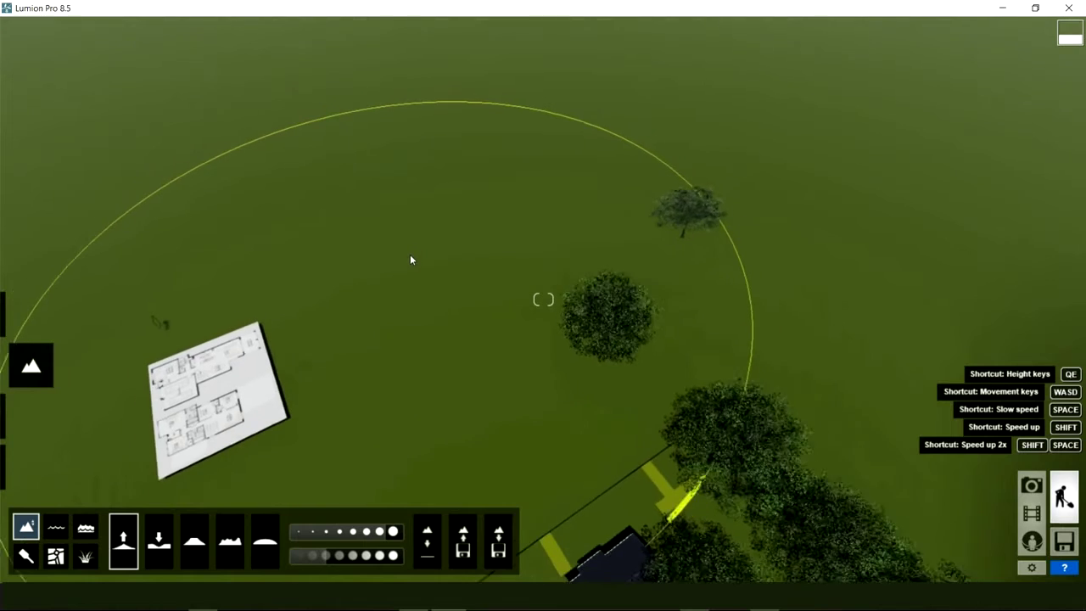
key(q)
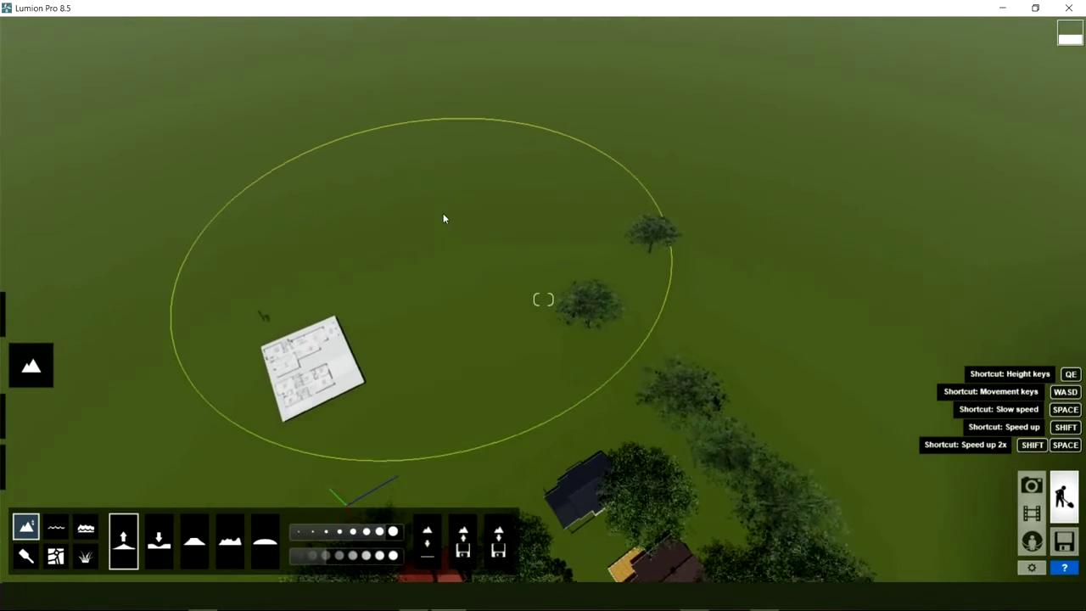
key(q)
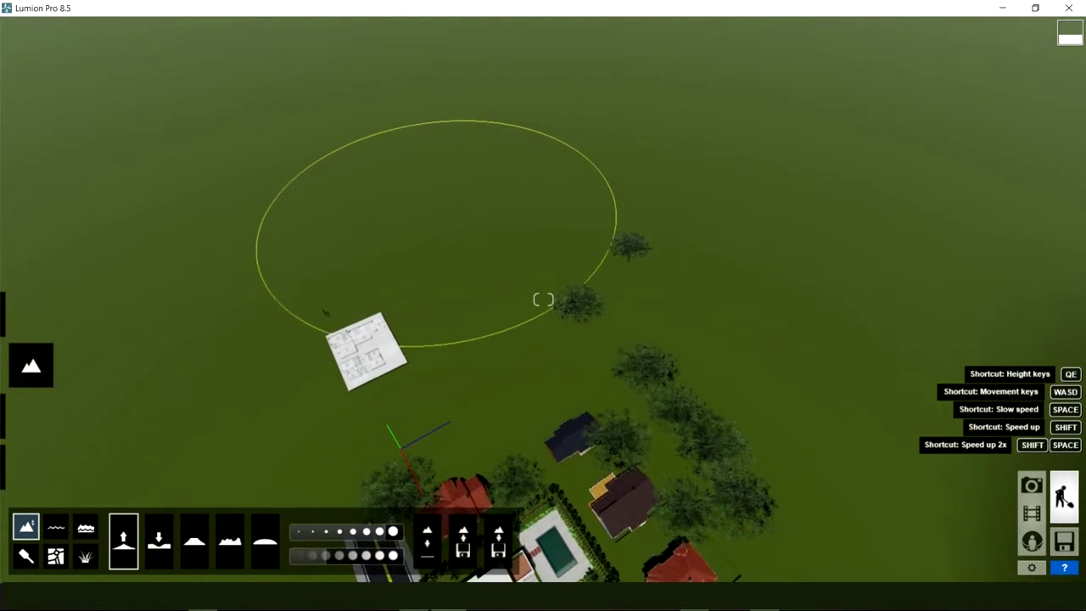
key(q)
key(w)
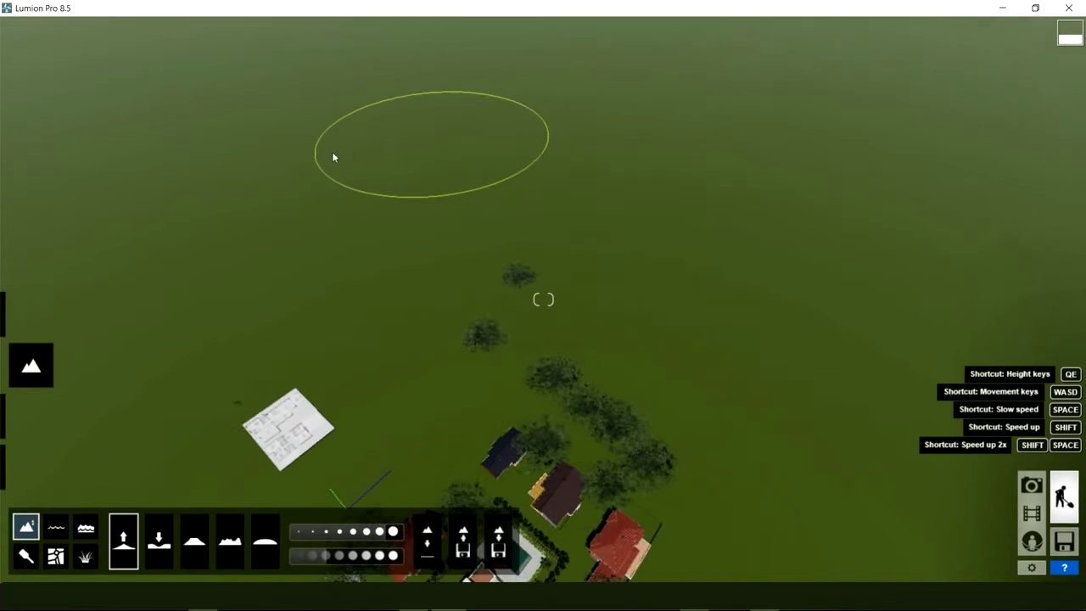
Raise hills on the left and right of the field around the housing site
click(136, 272)
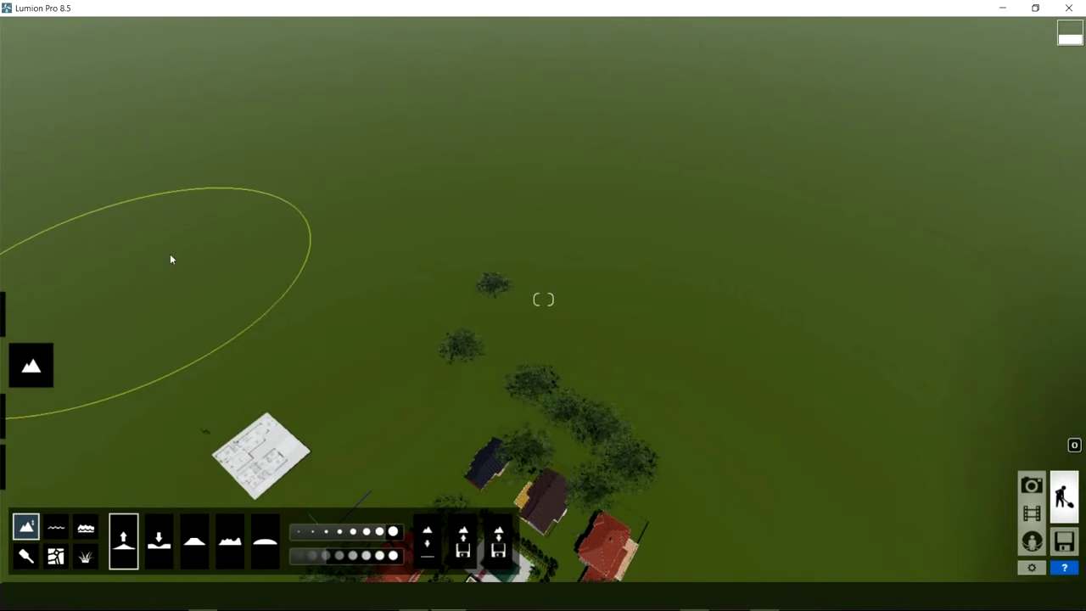
click(187, 251)
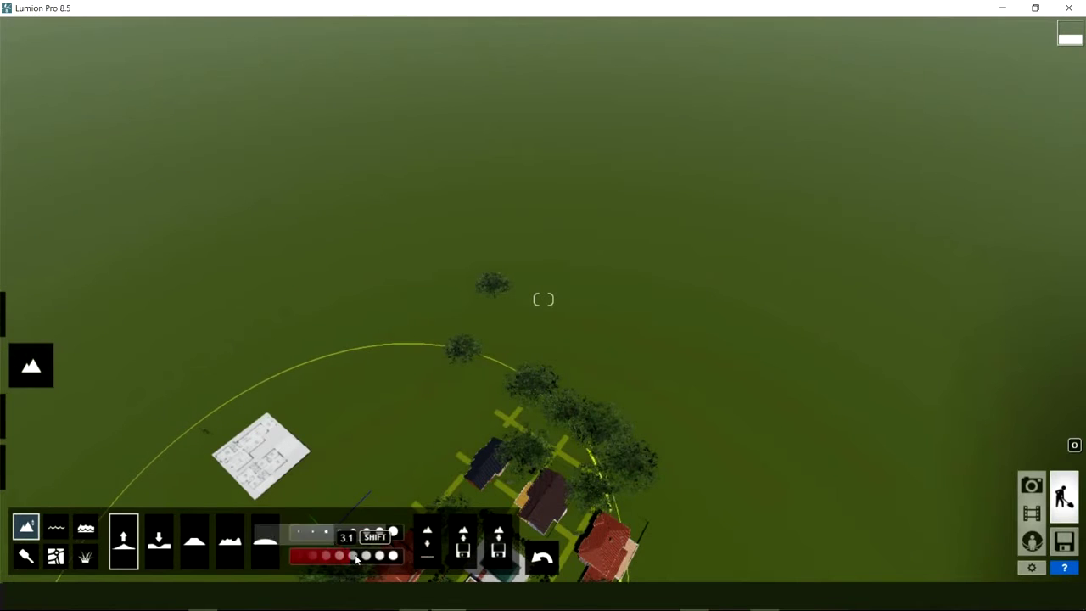
click(145, 217)
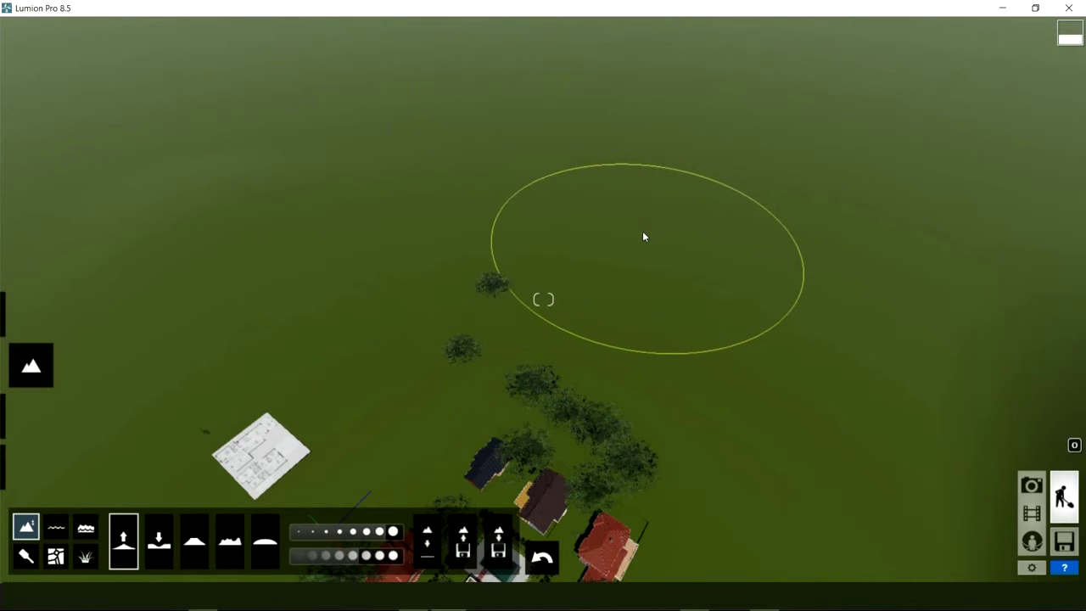
click(642, 253)
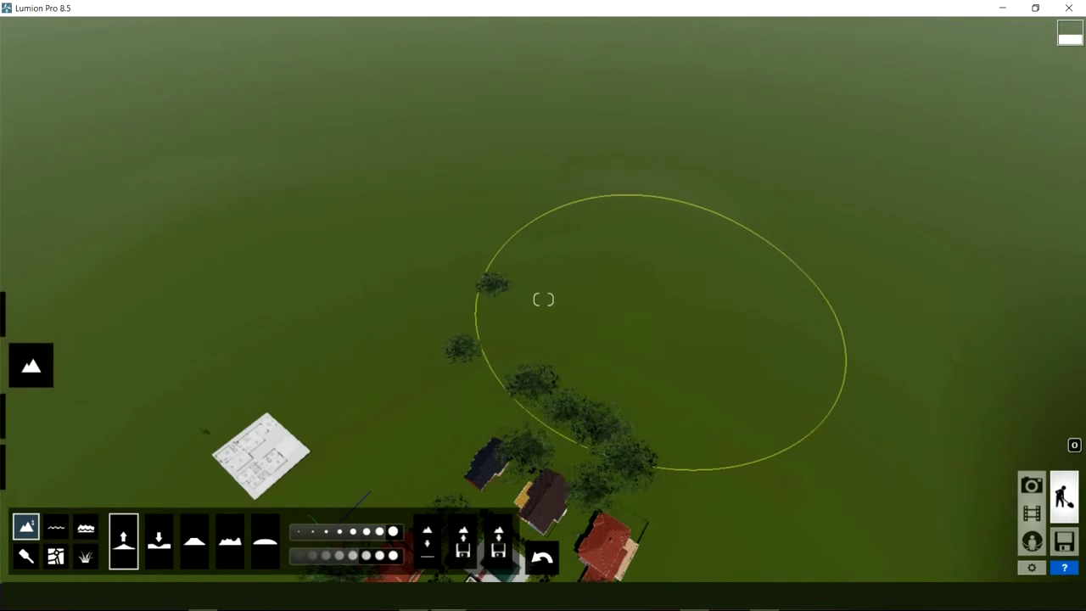
right_drag(653, 296, 654, 357)
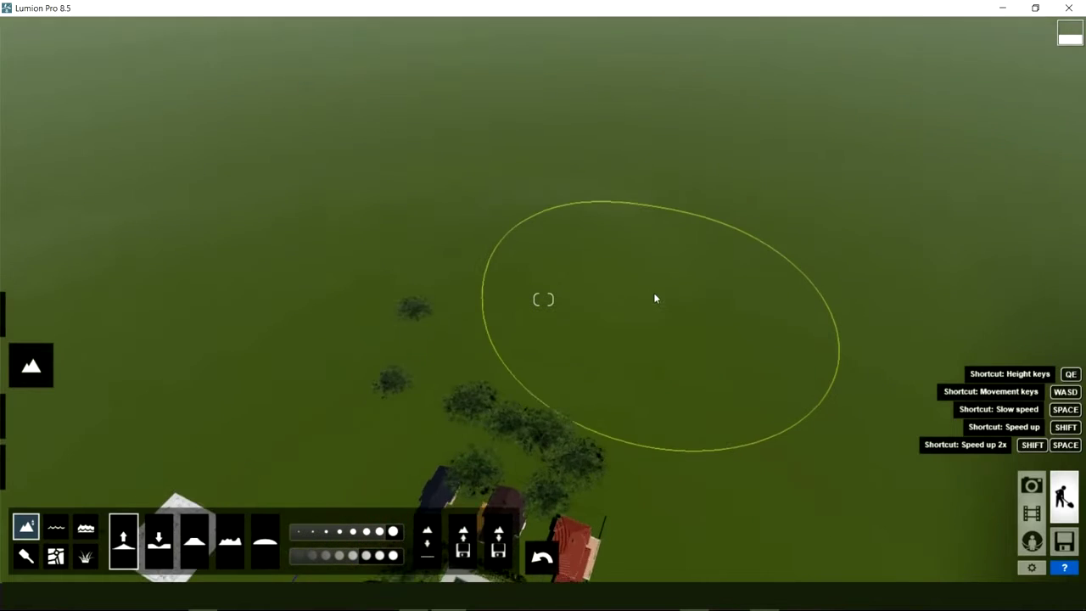
Tilt and turn the view to inspect the ring of raised hills around the houses
right_drag(654, 295, 655, 357)
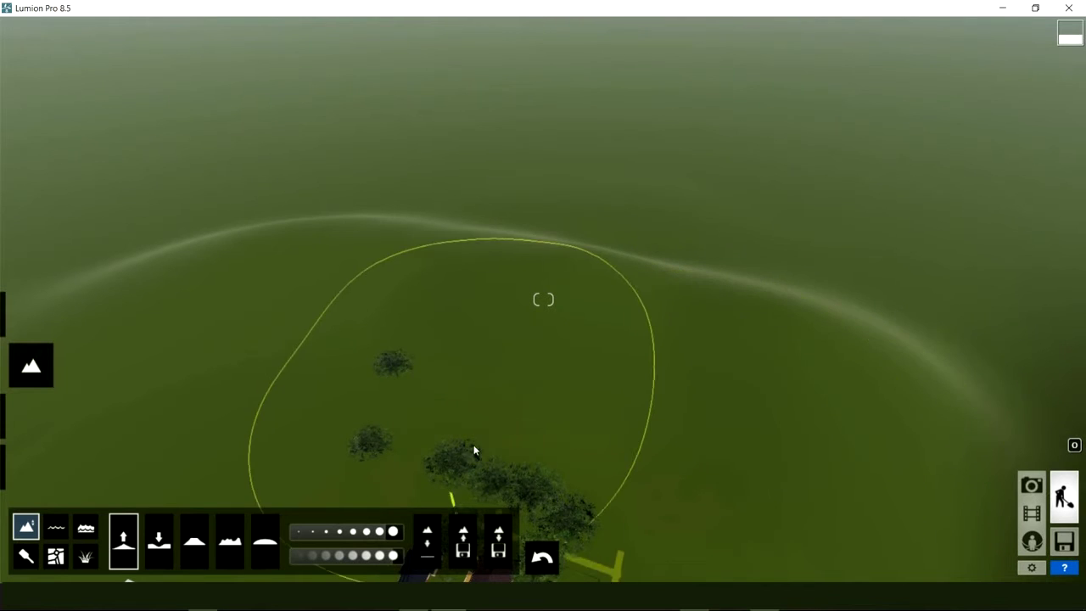
mouse_move(485, 373)
right_down()
mouse_move(486, 401)
mouse_move(513, 255)
mouse_move(509, 302)
right_up()
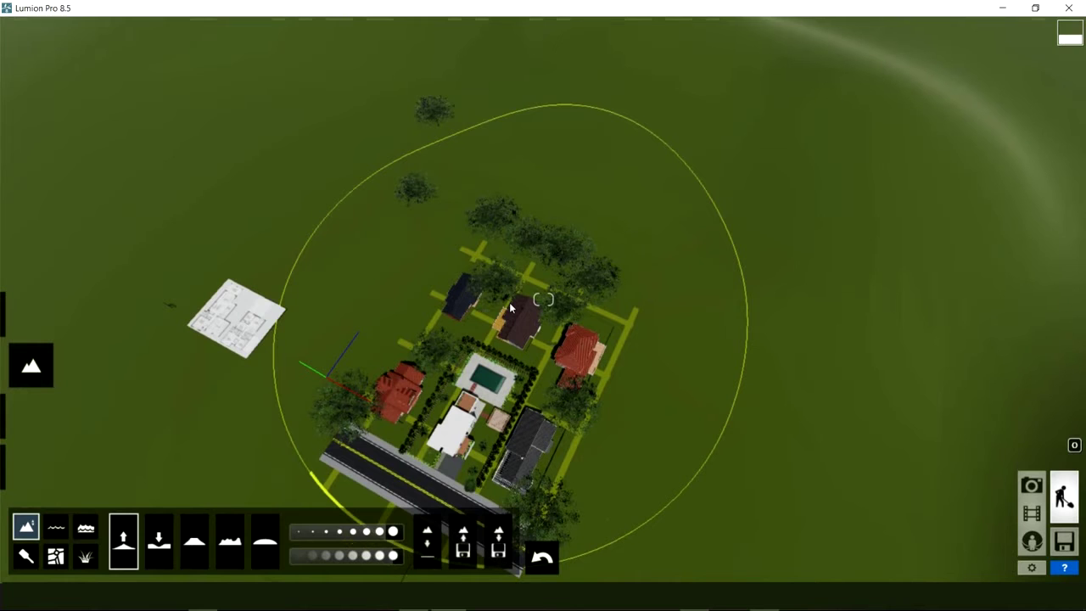
right_drag(543, 299, 543, 254)
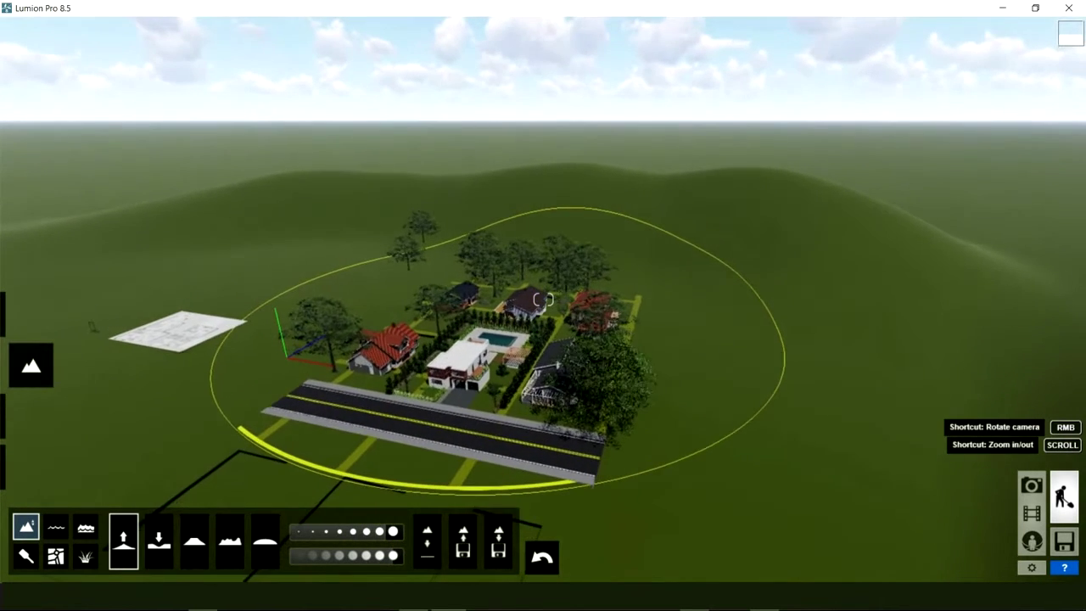
Fly down into the garden and frame the whole pool with the green hills beyond
mouse_move(543, 298)
right_down()
mouse_move(543, 254)
mouse_move(528, 327)
mouse_move(535, 305)
right_up()
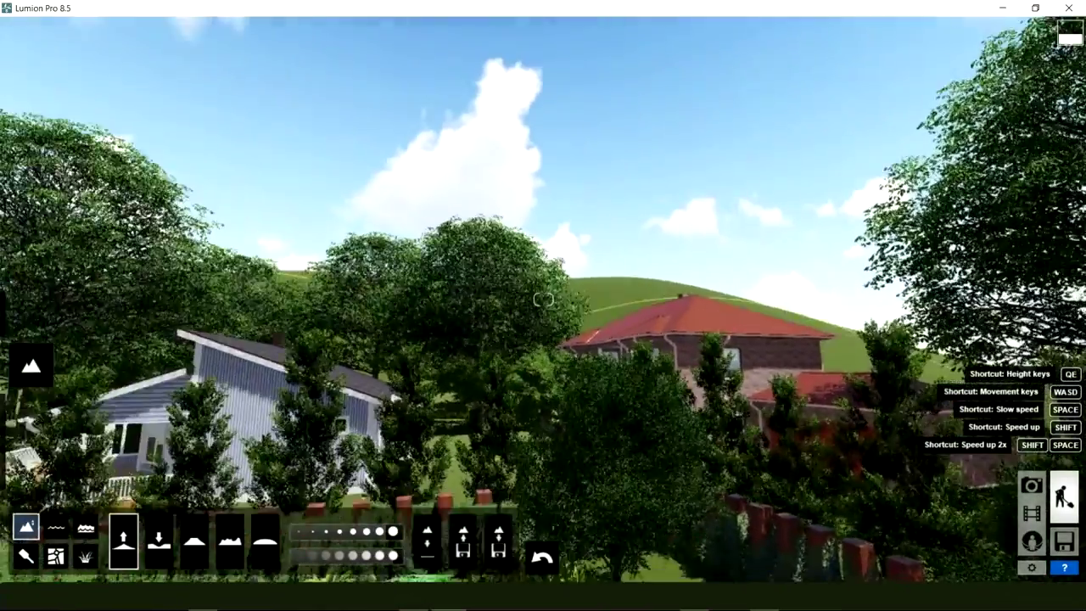
right_drag(543, 300, 475, 299)
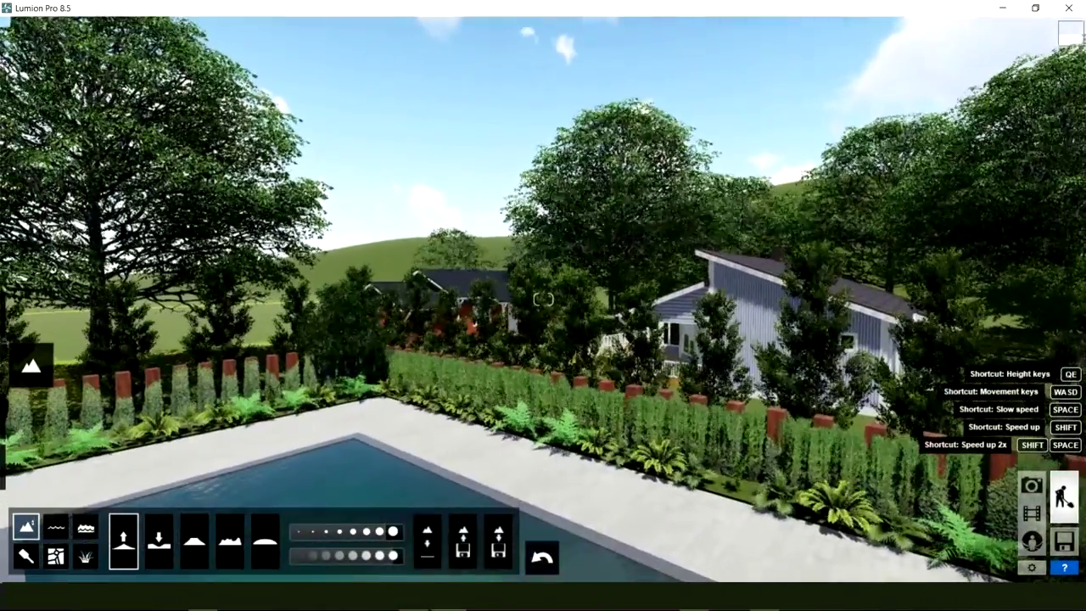
right_drag(543, 299, 476, 339)
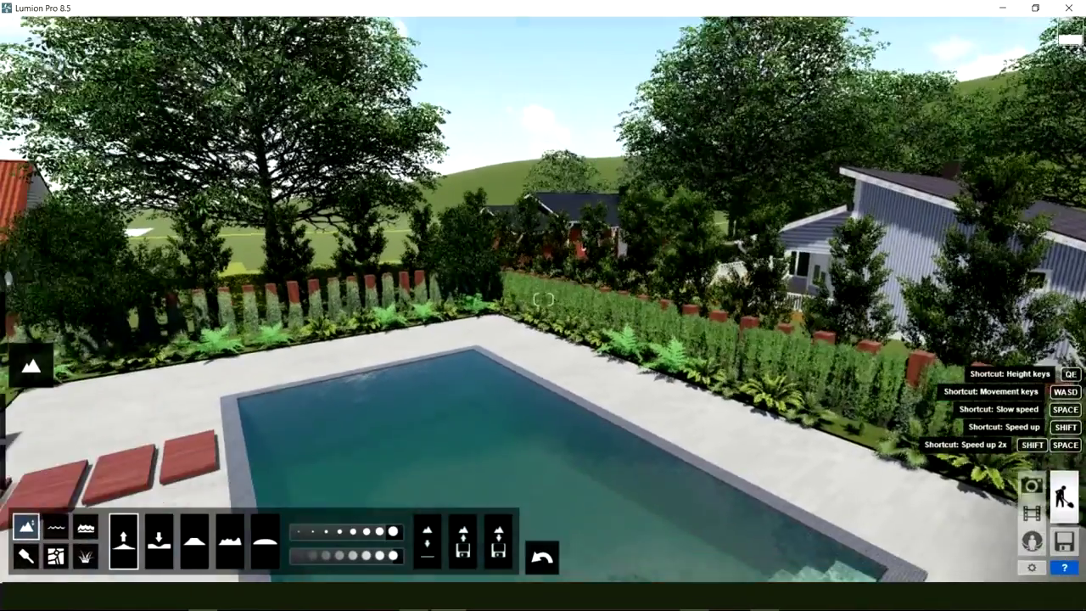
mouse_move(543, 299)
right_down()
mouse_move(441, 300)
mouse_move(645, 299)
mouse_move(459, 323)
mouse_move(280, 368)
right_up()
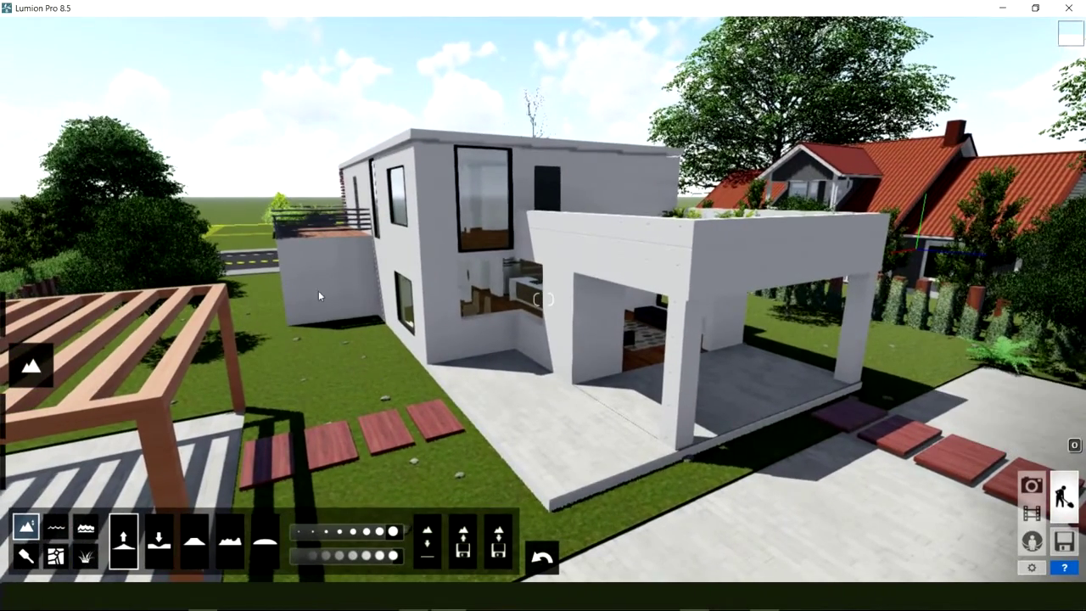
mouse_move(543, 299)
right_down()
mouse_move(679, 299)
mouse_move(560, 300)
mouse_move(645, 300)
right_up()
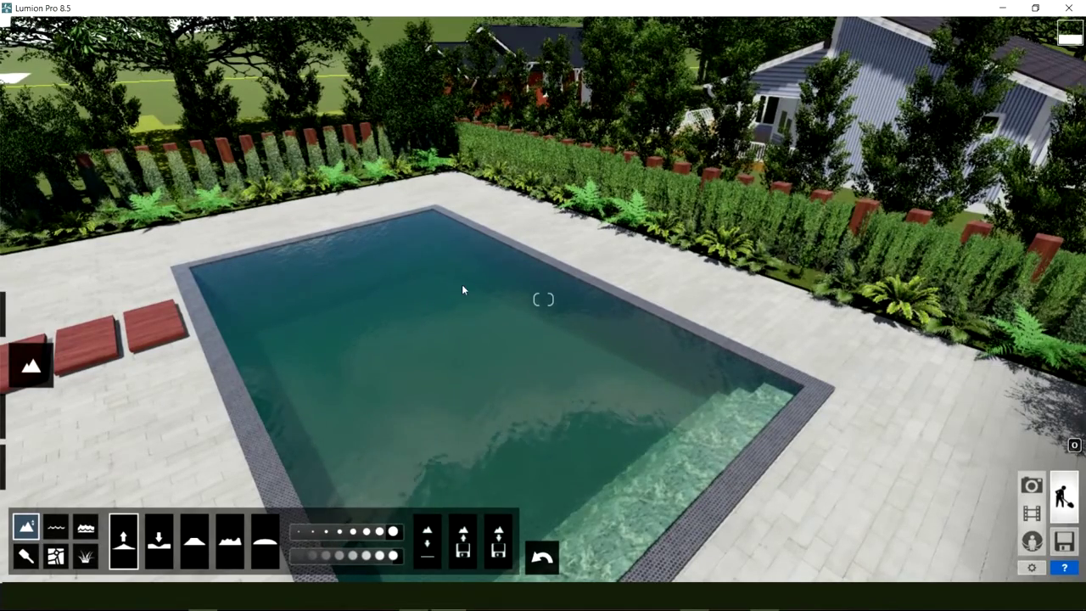
right_drag(462, 284, 478, 281)
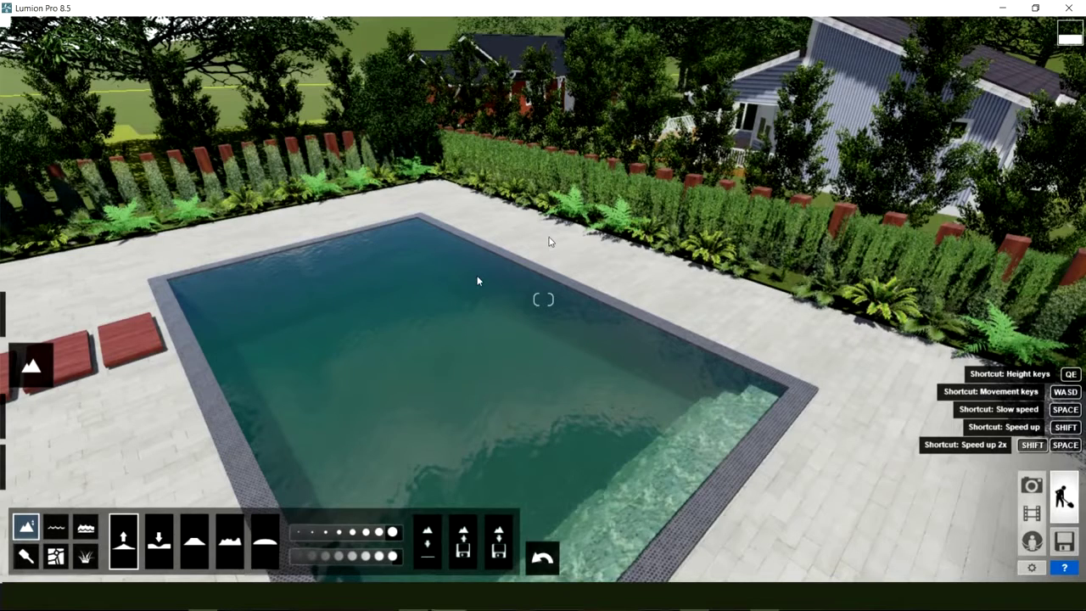